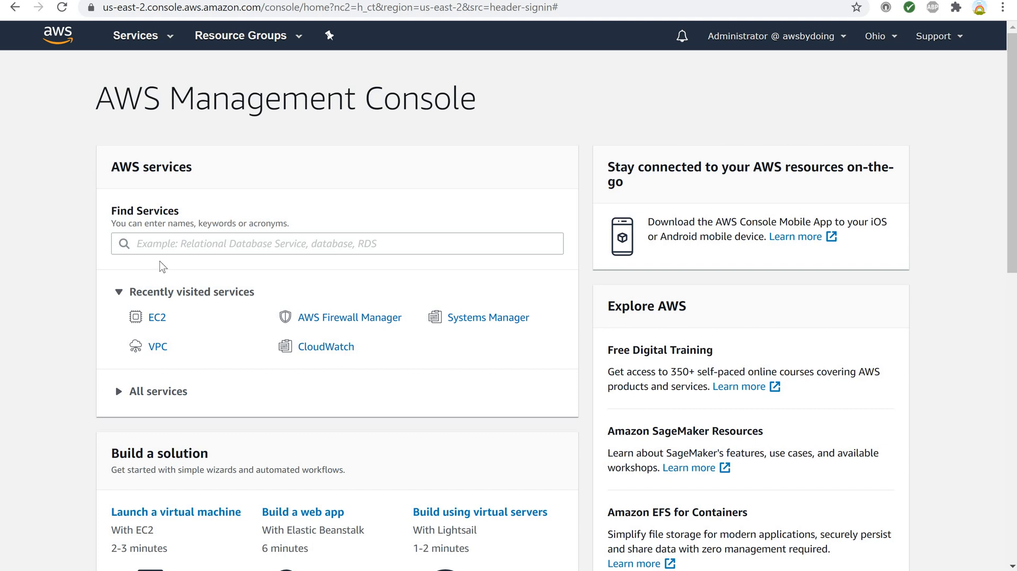
# - Open the VPC service dashboard and check which region is selected
pyautogui.click(151, 243)
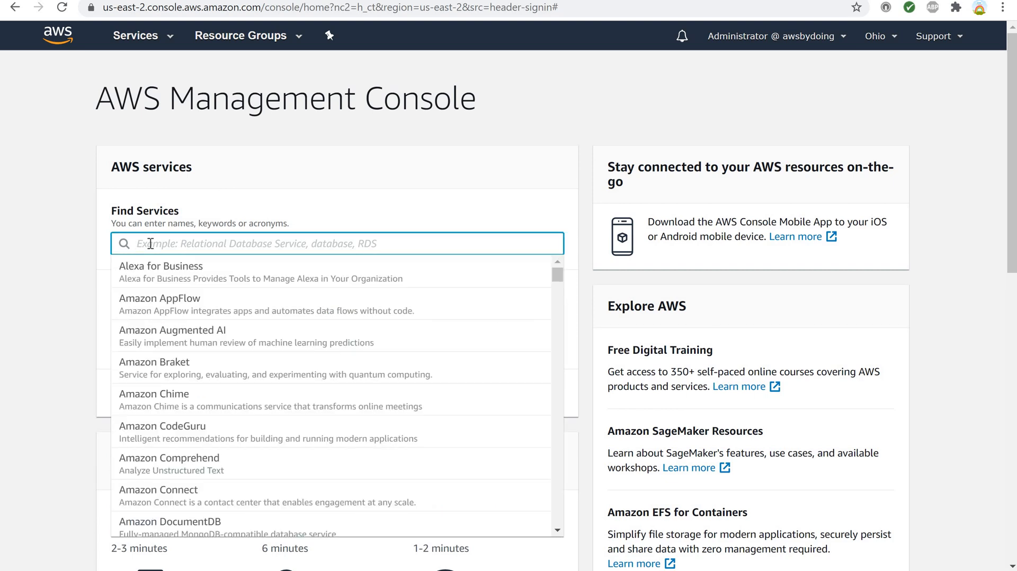
pyautogui.write('vpc')
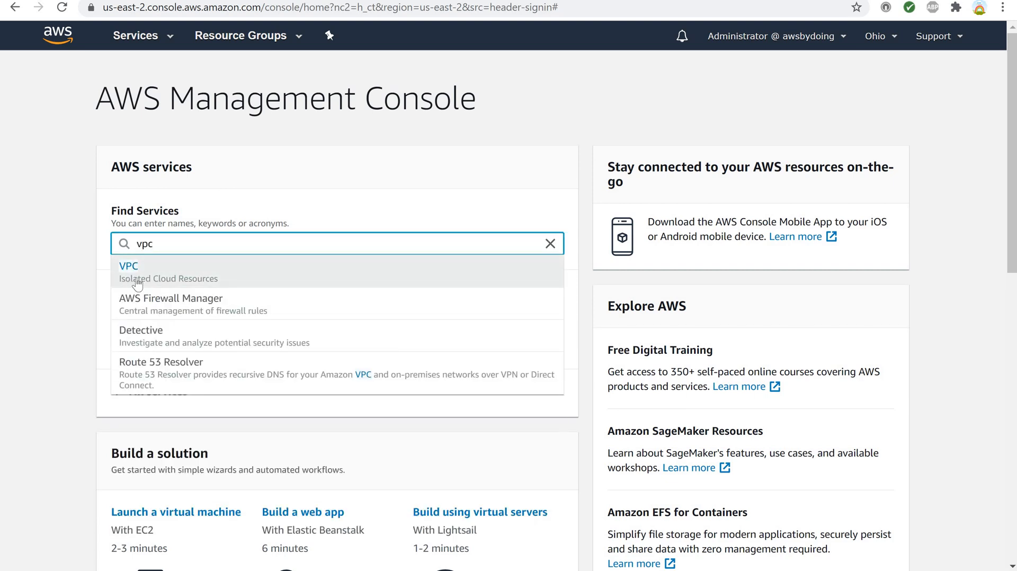
pyautogui.click(136, 275)
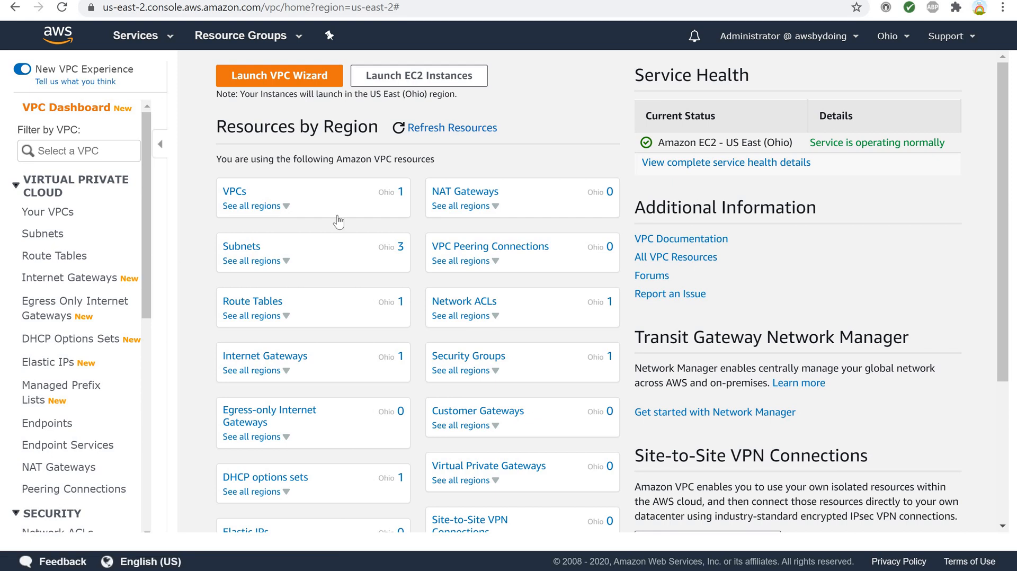
pyautogui.click(890, 40)
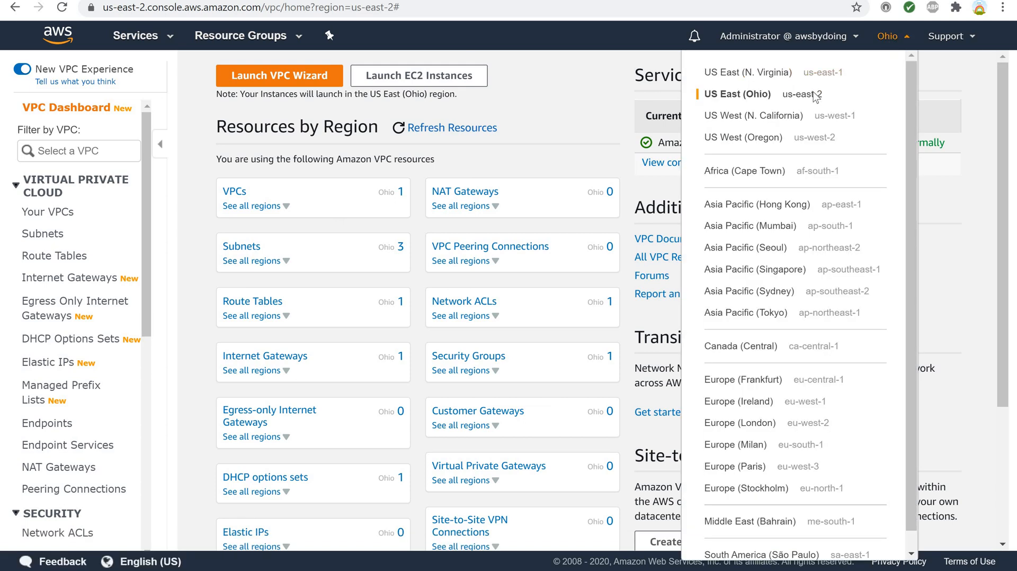
pyautogui.click(882, 42)
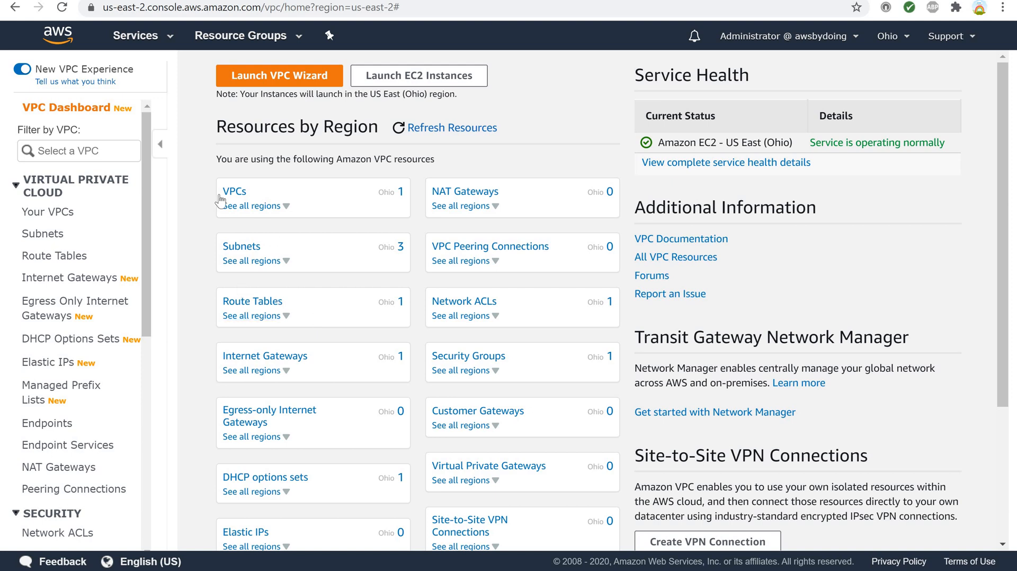
# - Start creating a VPC with the name tag myVPC and the IPv4 CIDR block 10.0.0.0/16
pyautogui.click(51, 216)
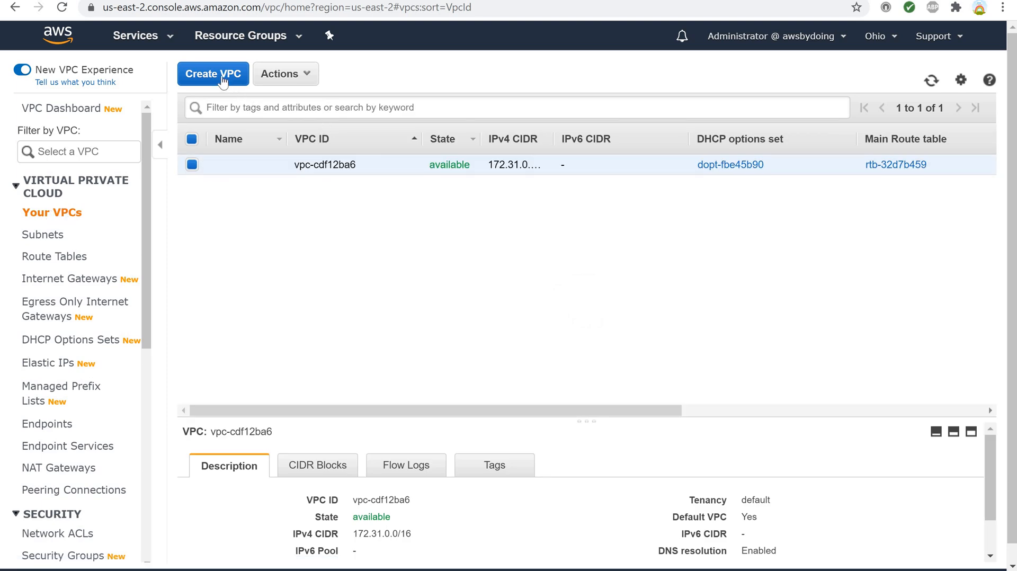
pyautogui.click(222, 79)
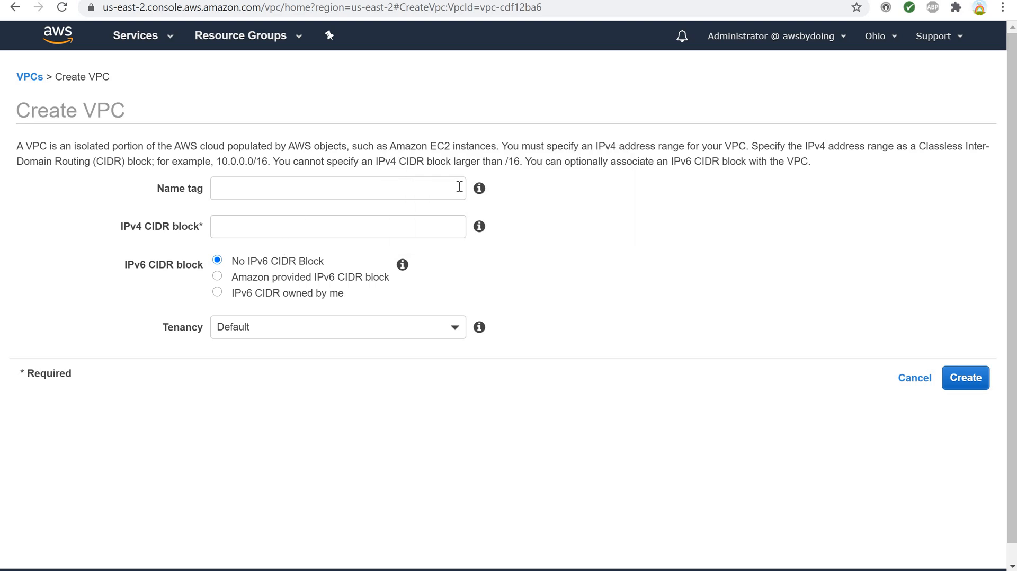
pyautogui.moveTo(480, 192)
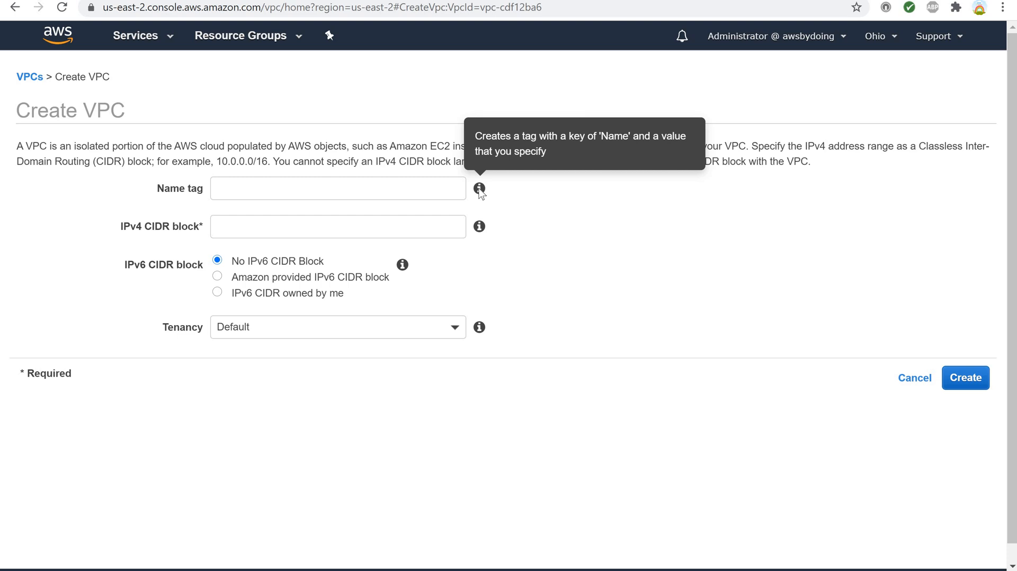
pyautogui.click(272, 184)
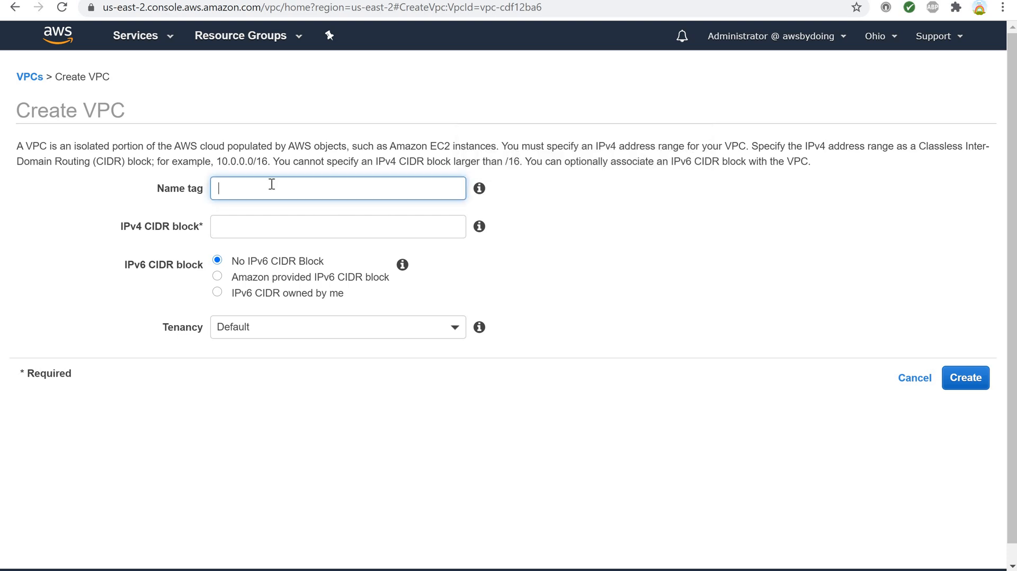
pyautogui.write('myVPC')
pyautogui.click(270, 228)
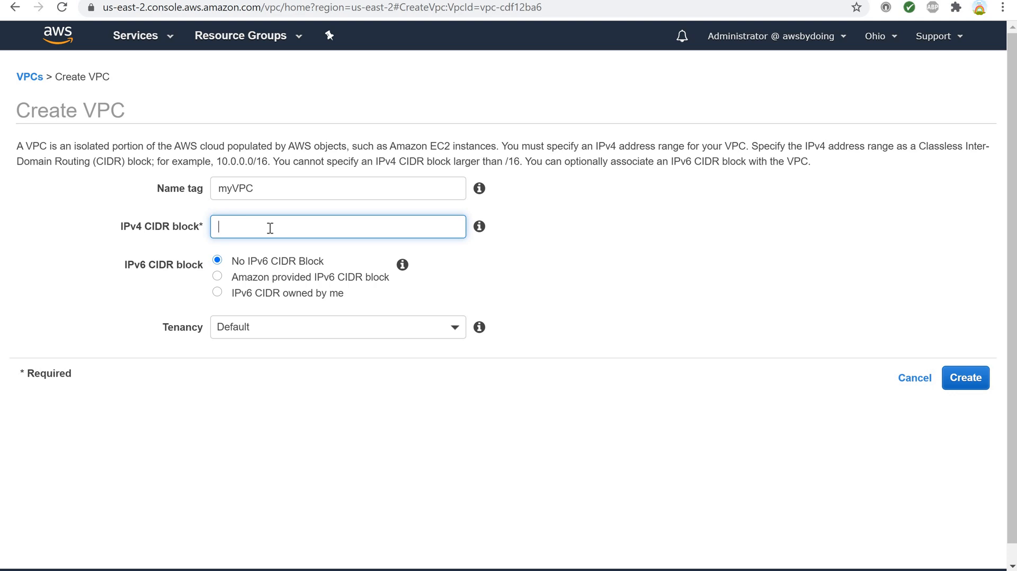
pyautogui.write('10.0.0.0/16')
# - Choose the Amazon provided IPv6 CIDR block for myVPC and create the VPC with default tenancy
pyautogui.moveTo(403, 268)
pyautogui.click(218, 292)
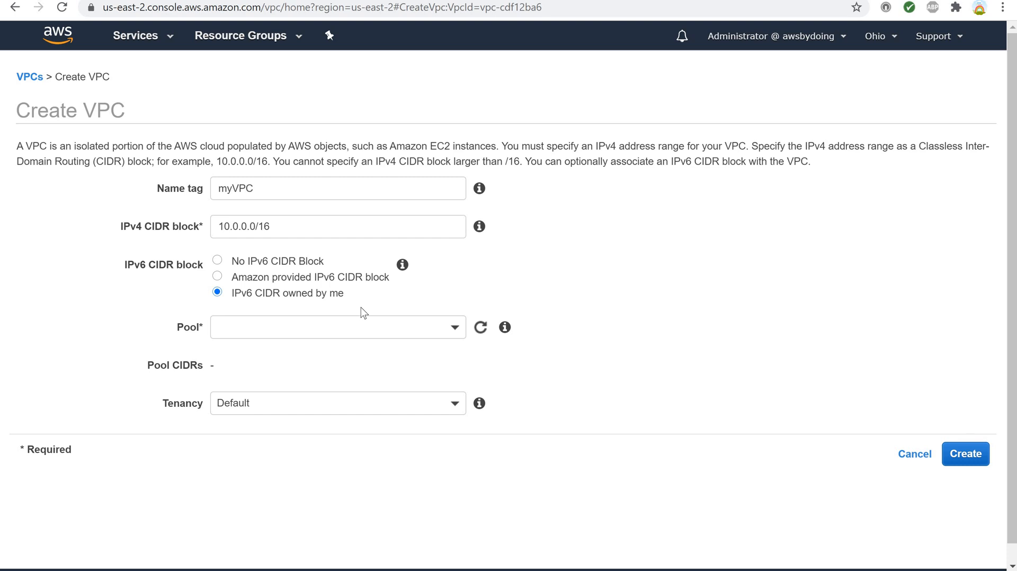
pyautogui.click(457, 333)
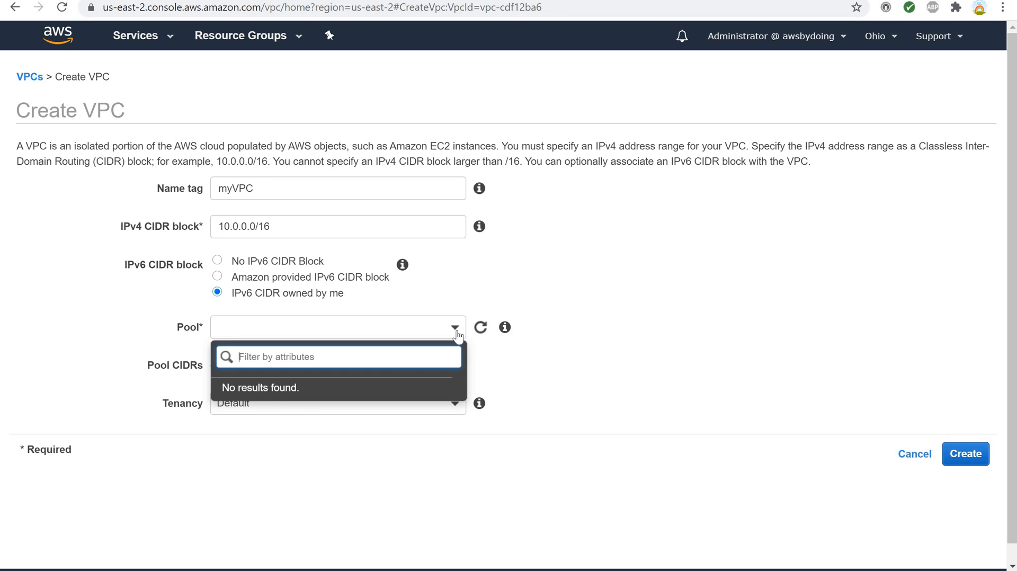
pyautogui.click(218, 277)
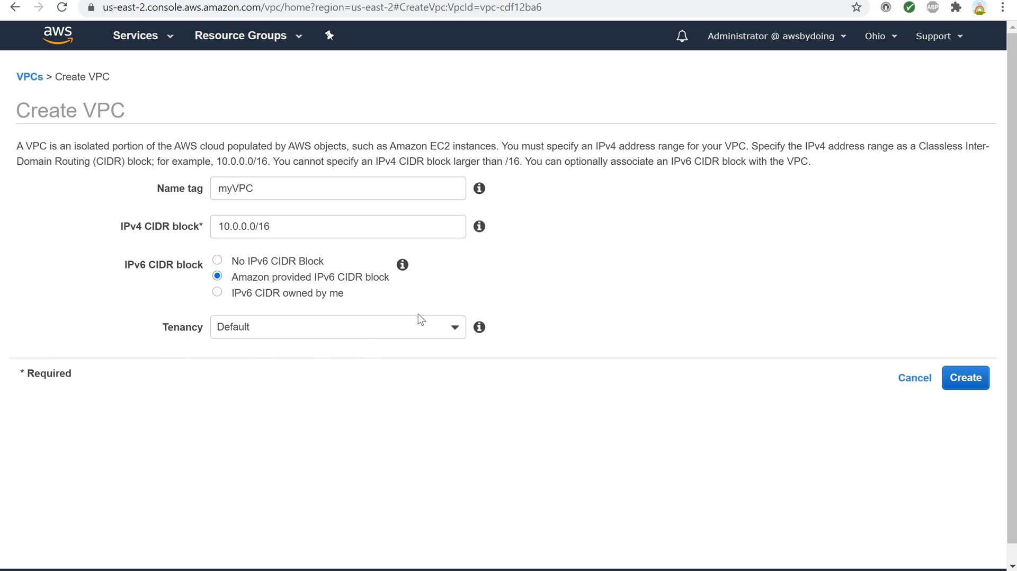
pyautogui.moveTo(480, 329)
pyautogui.click(965, 388)
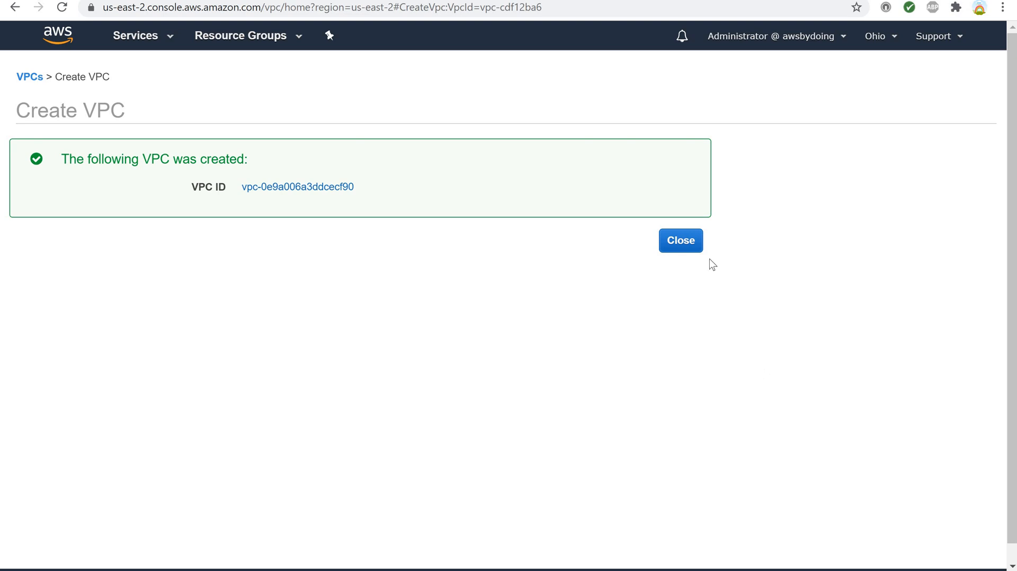
pyautogui.click(683, 247)
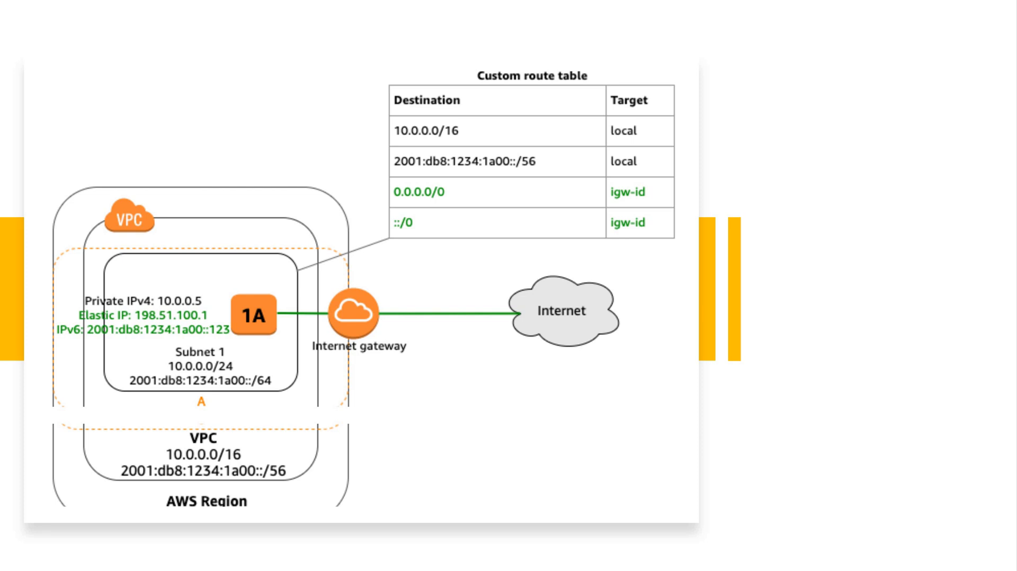
# - Start creating an internet gateway in the VPC console with the name tag myInternetGateway
pyautogui.hotkey('alt', 'Tab')
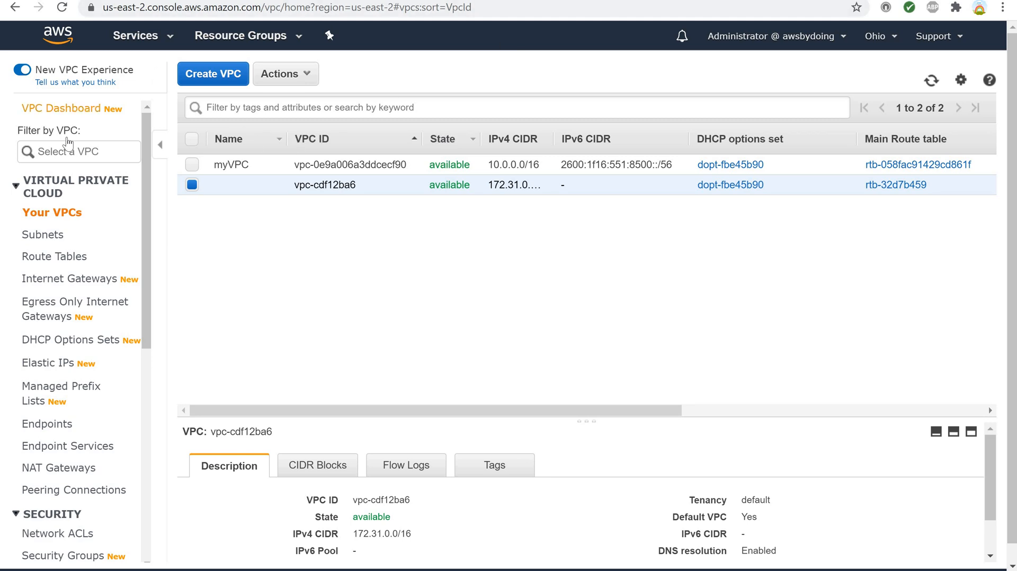
pyautogui.click(59, 110)
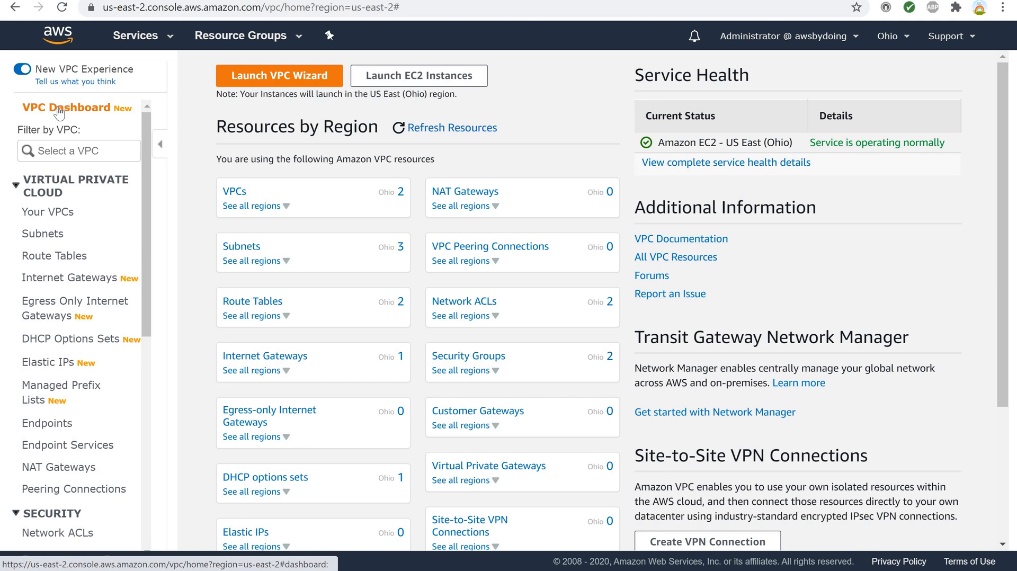
pyautogui.click(68, 282)
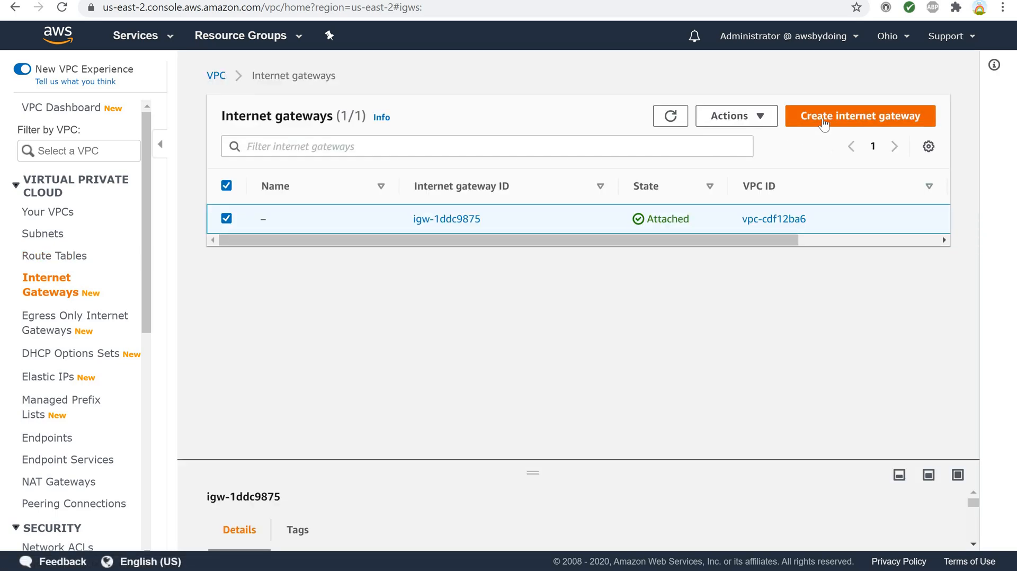
pyautogui.click(822, 118)
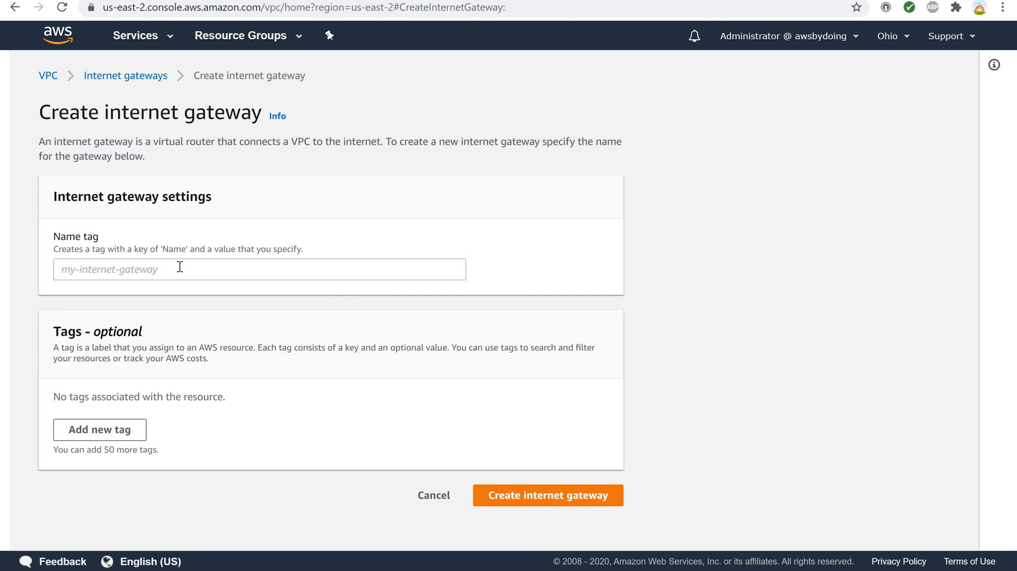
pyautogui.click(100, 270)
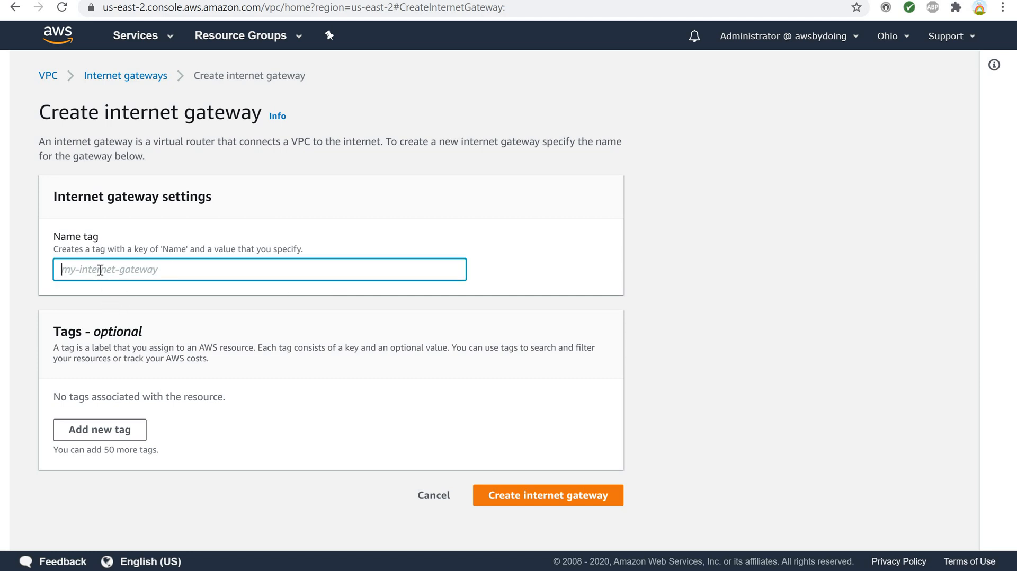
pyautogui.write('myI')
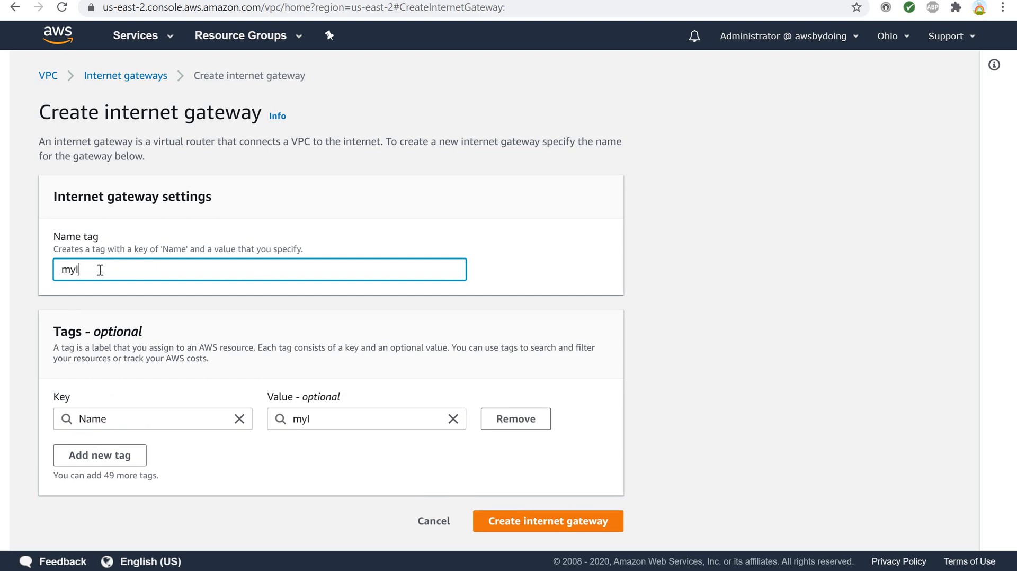
pyautogui.write('nternetGateway')
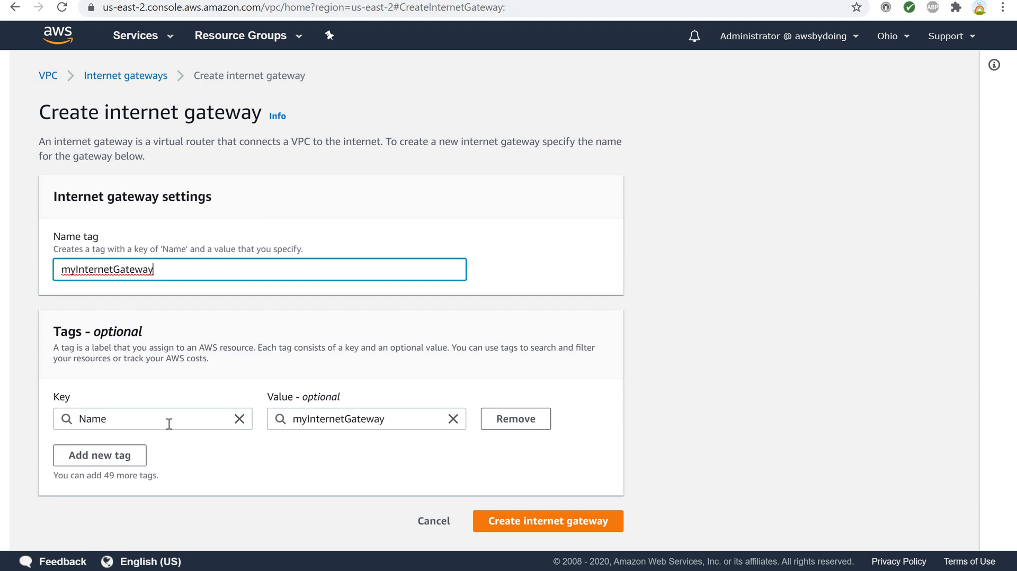
# - Add a tag with key Dept and value Infrastructure, and create the internet gateway
pyautogui.click(106, 460)
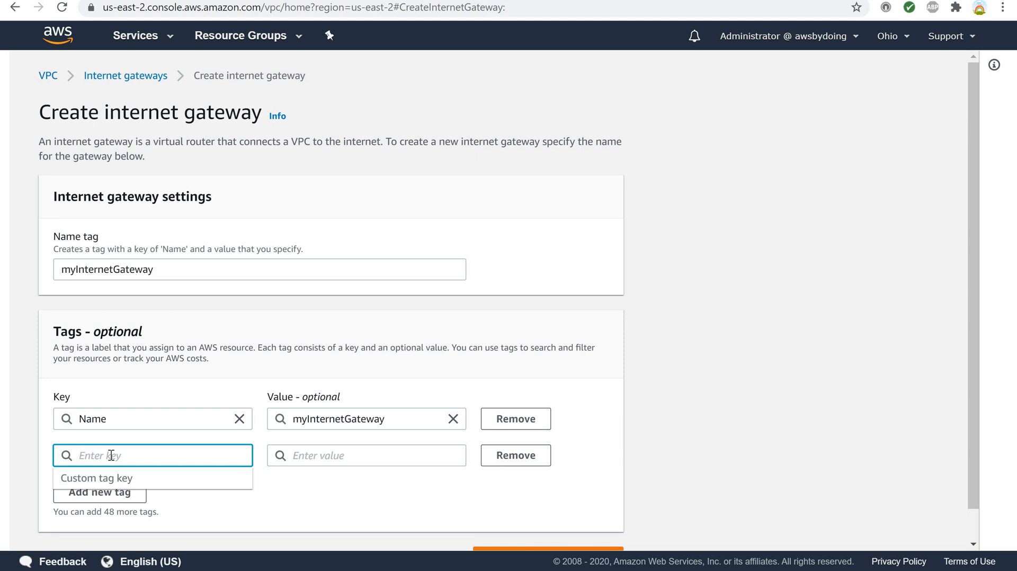
pyautogui.write('Dept')
pyautogui.click(291, 458)
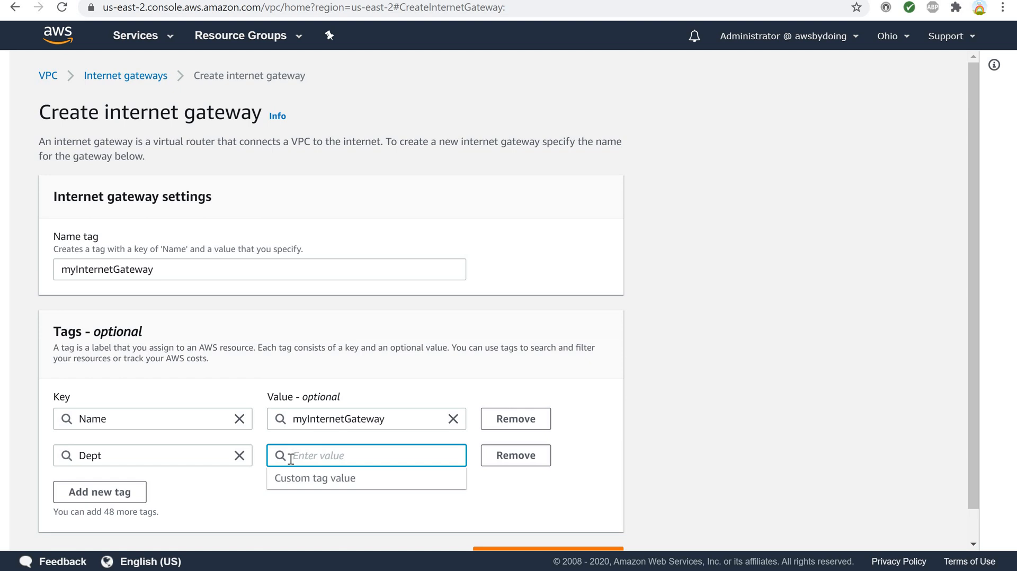
pyautogui.write('Infrastructure')
pyautogui.click(562, 449)
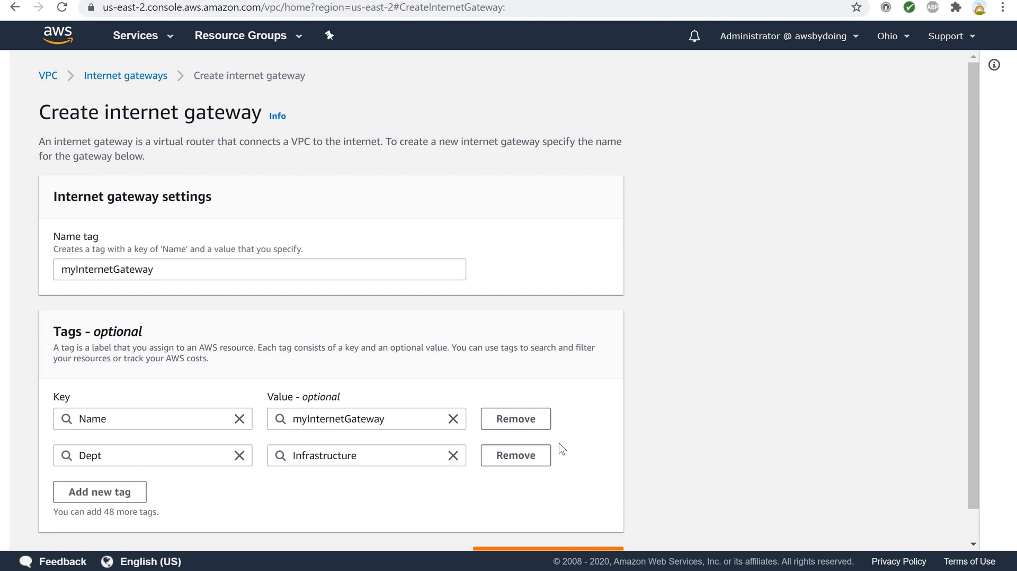
pyautogui.scroll(-1, 560, 449)
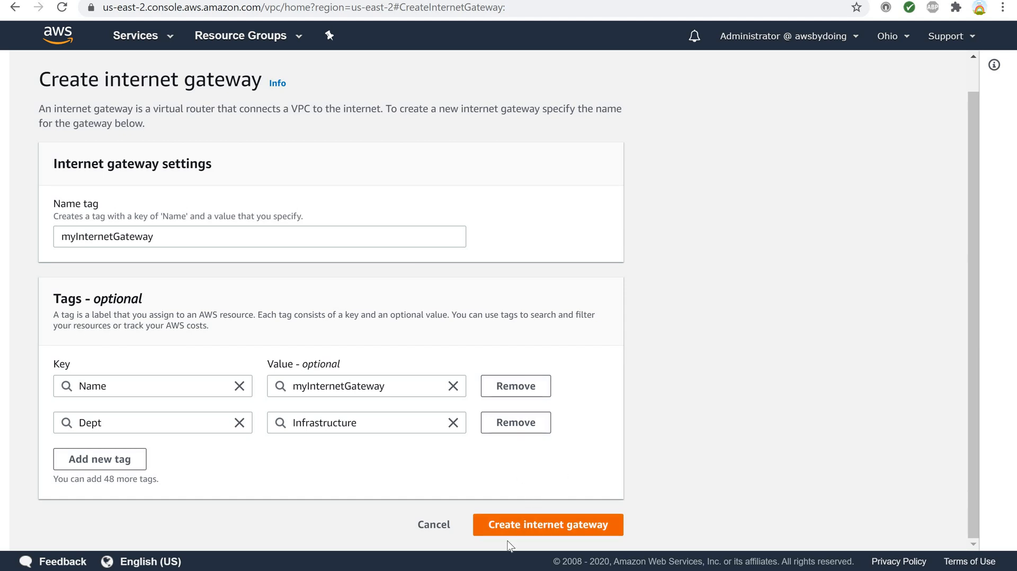
pyautogui.click(528, 538)
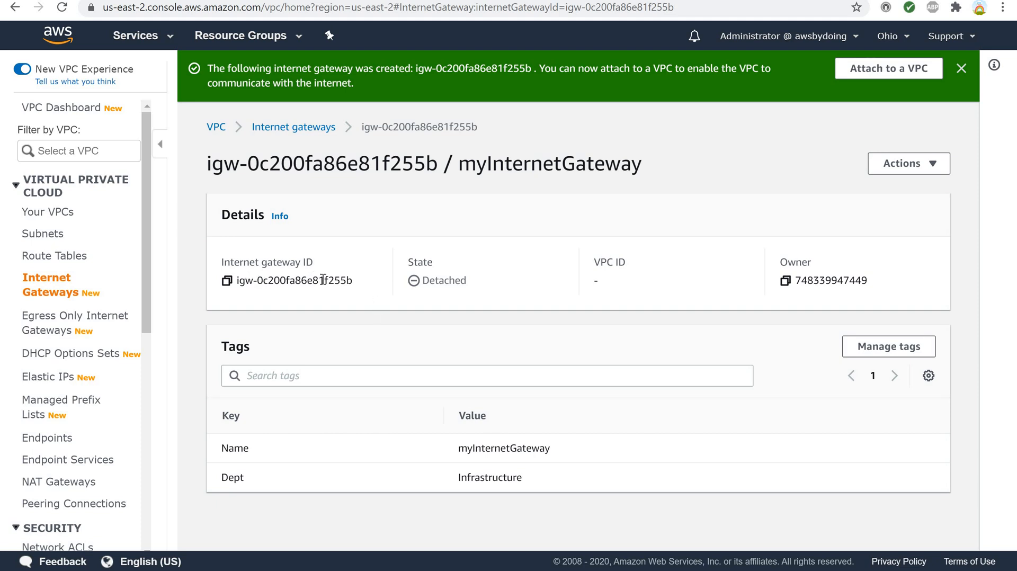
# - Attach the myInternetGateway internet gateway to myVPC
pyautogui.click(885, 168)
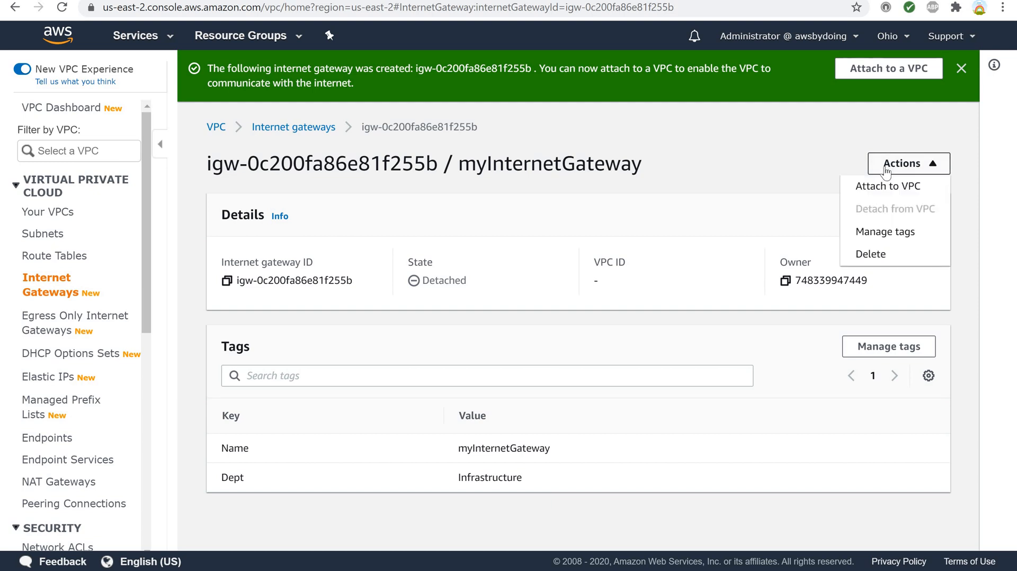
pyautogui.click(875, 194)
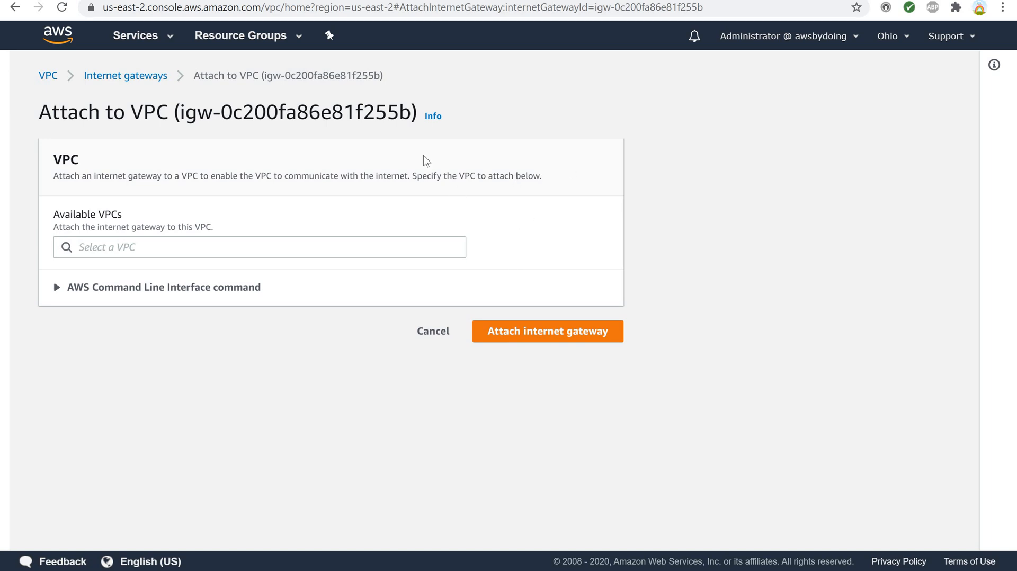
pyautogui.click(332, 243)
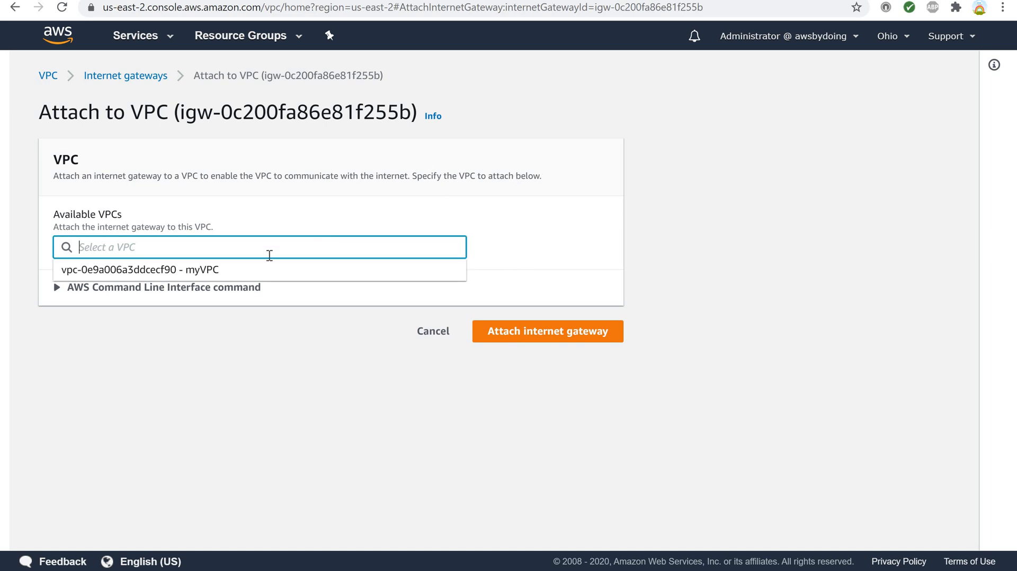
pyautogui.click(205, 272)
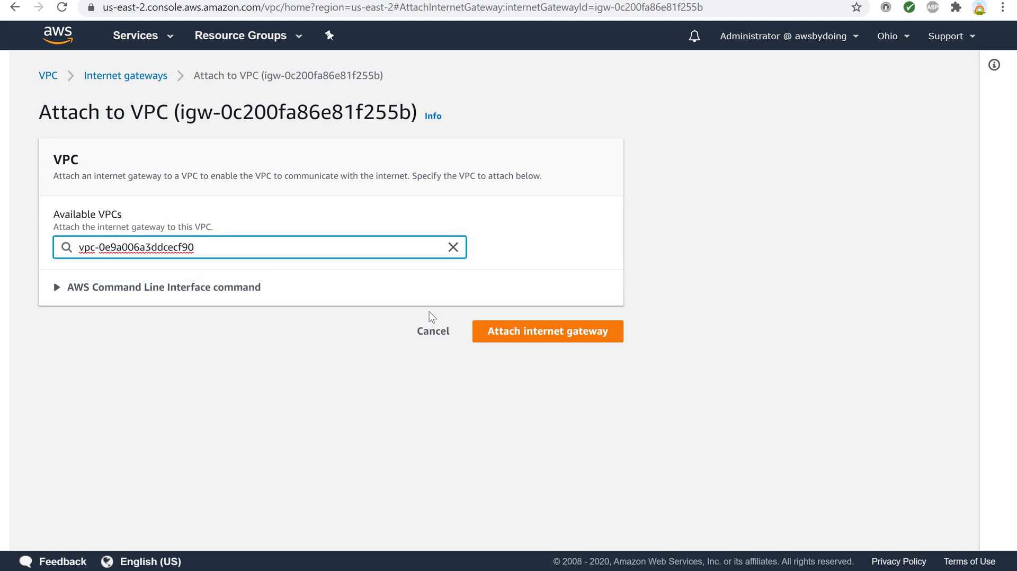
pyautogui.click(536, 339)
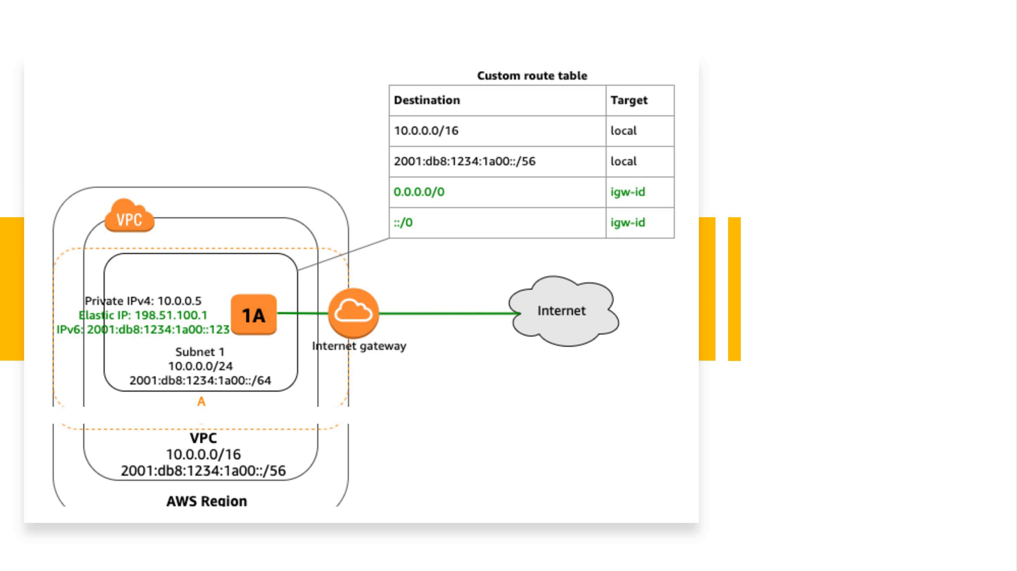
# - Switch to the AWS VPC console and start creating a subnet with the name tag Subnet 1
pyautogui.hotkey('alt', 'Tab')
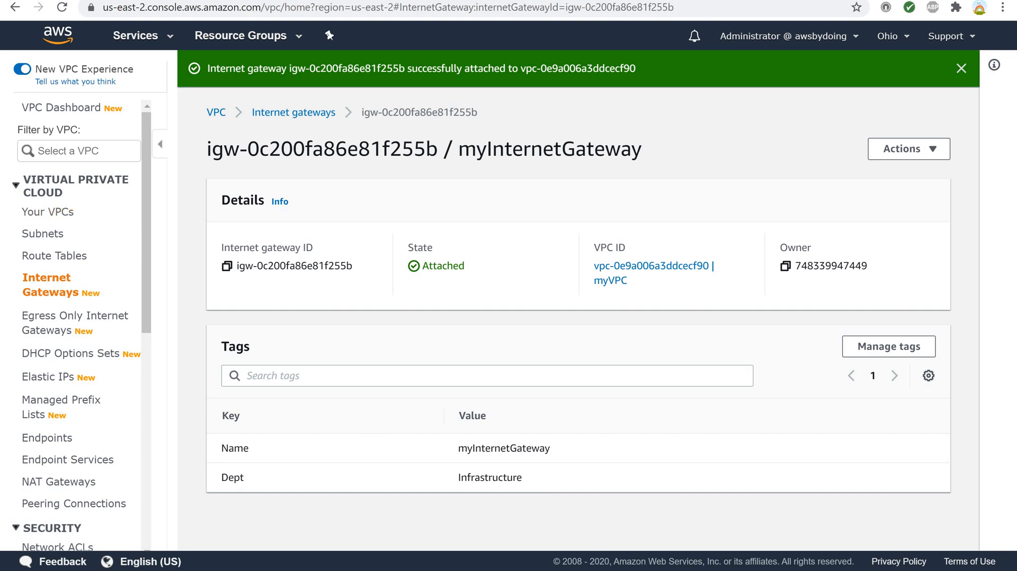
pyautogui.click(43, 112)
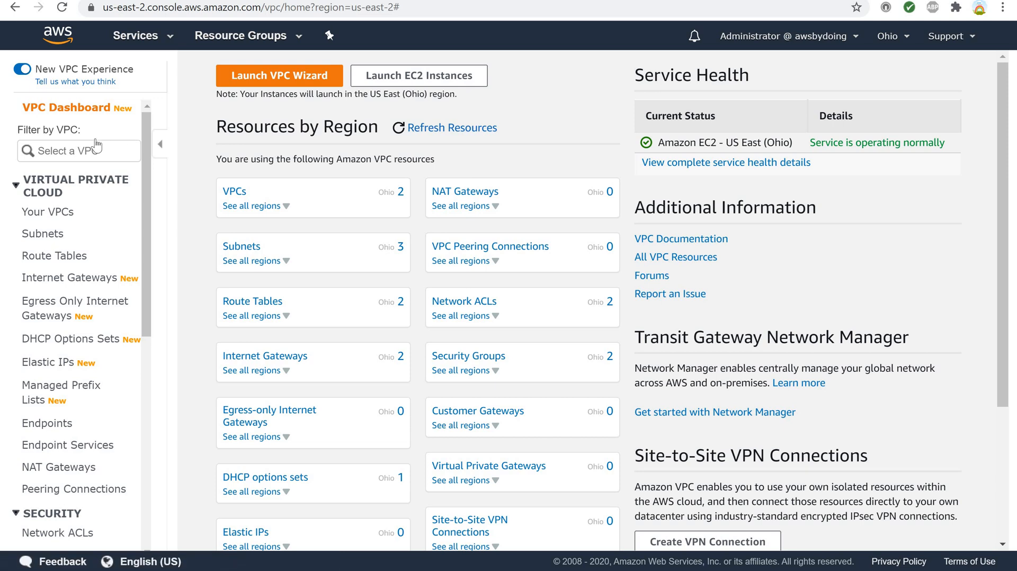
pyautogui.click(46, 234)
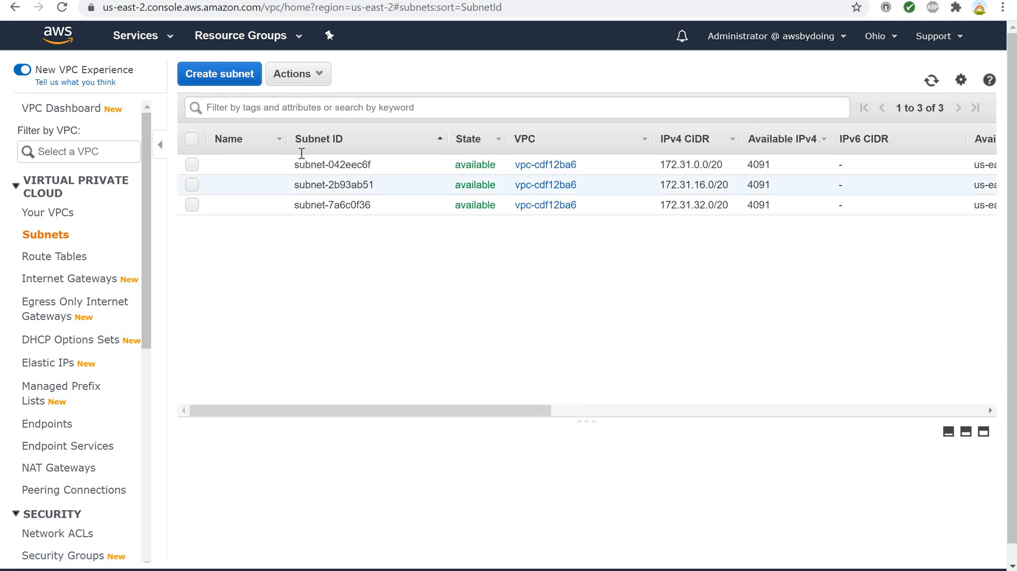
pyautogui.click(242, 80)
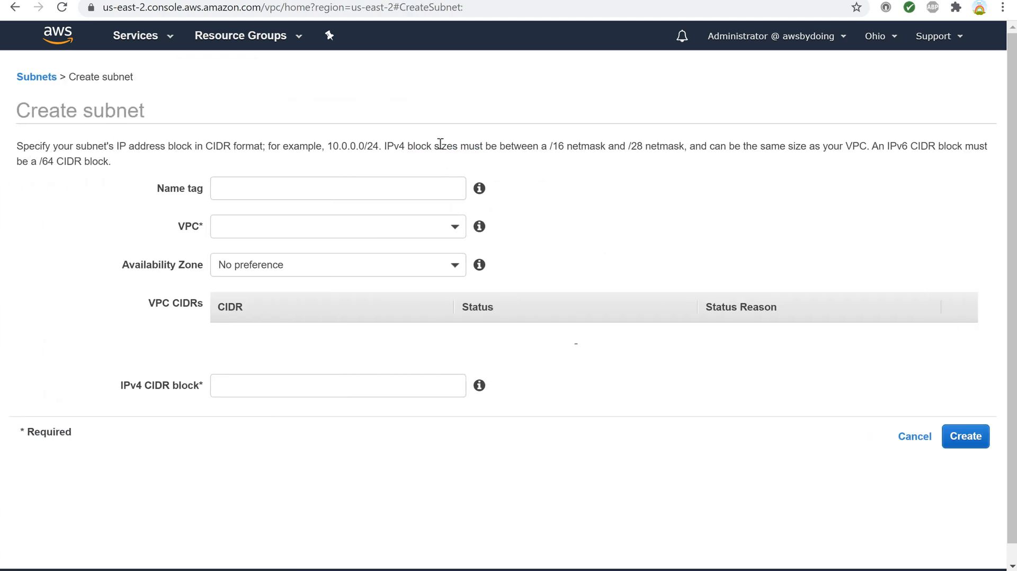
pyautogui.moveTo(481, 189)
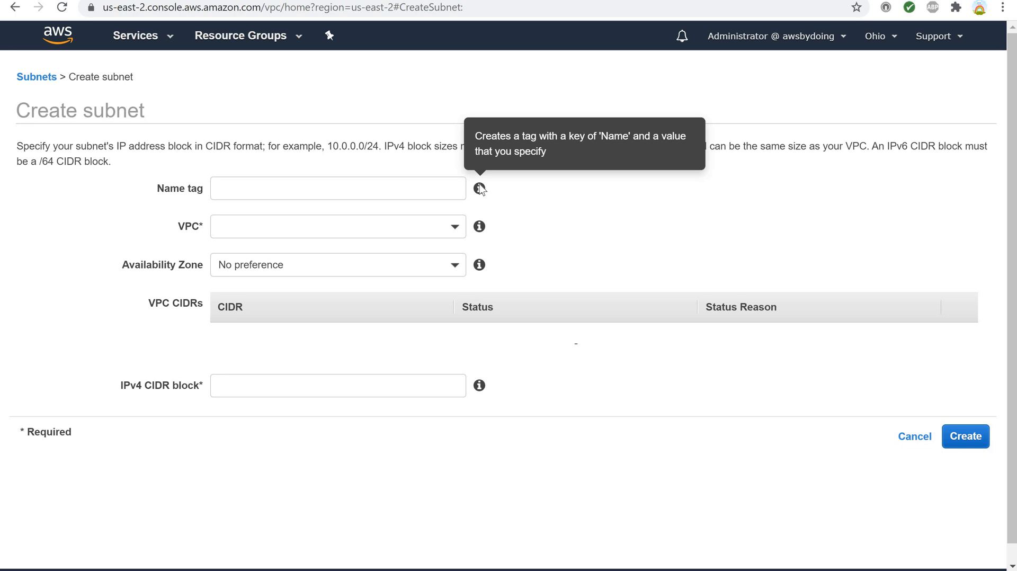
pyautogui.click(310, 192)
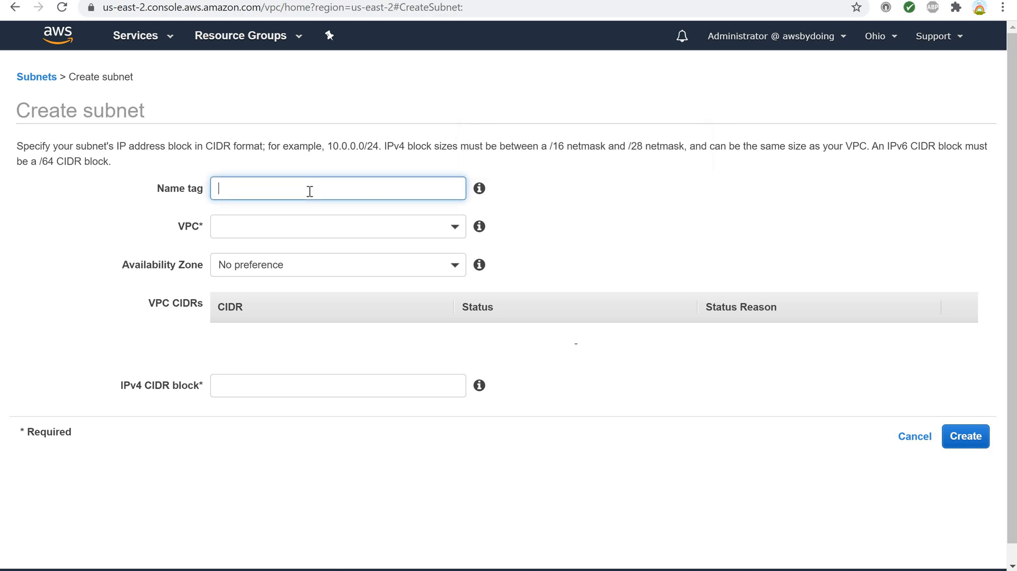
pyautogui.write('Subnet 1')
# - Assign the new subnet to myVPC and the us-east-2a availability zone
pyautogui.moveTo(480, 227)
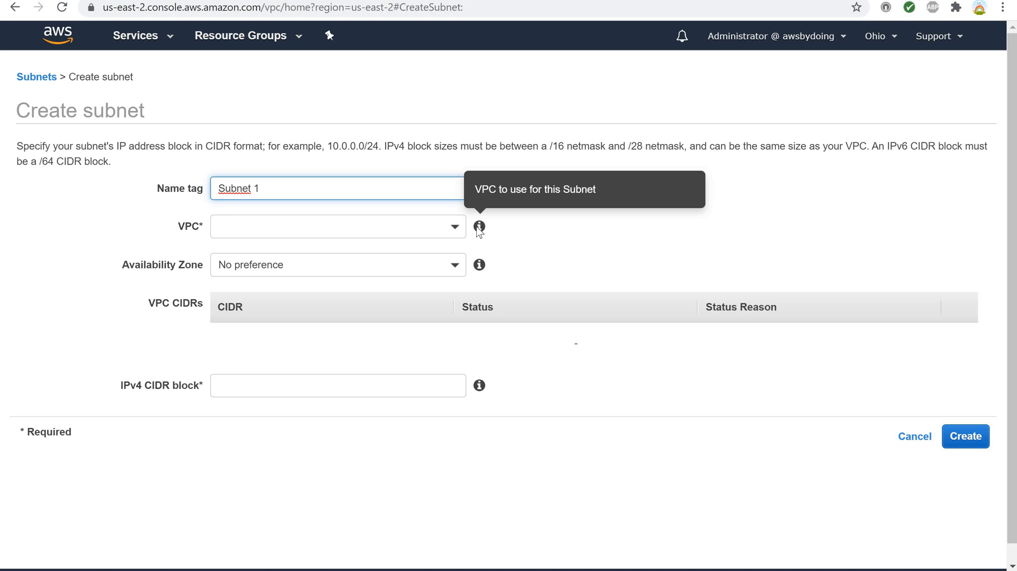
pyautogui.click(453, 235)
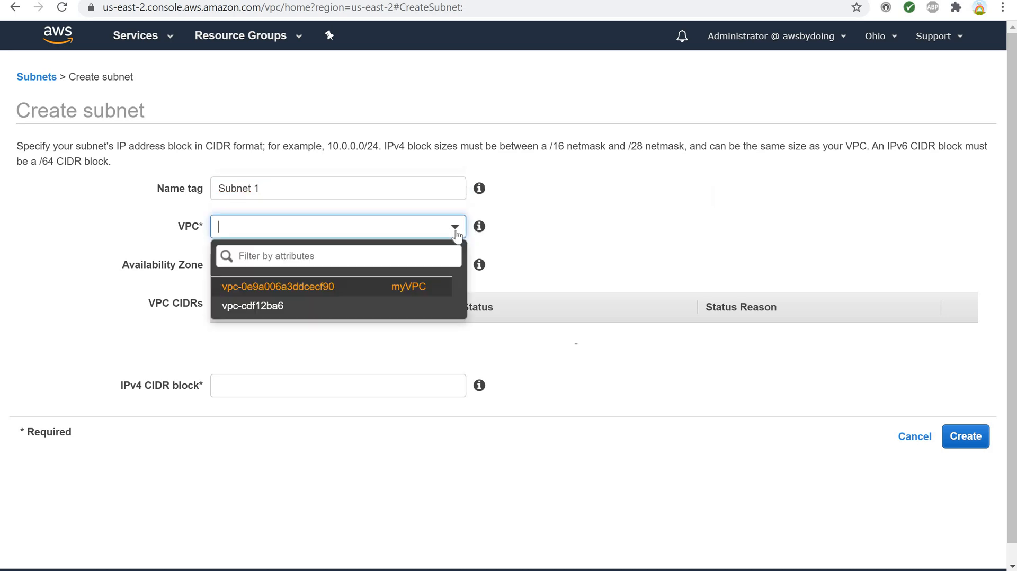
pyautogui.click(404, 293)
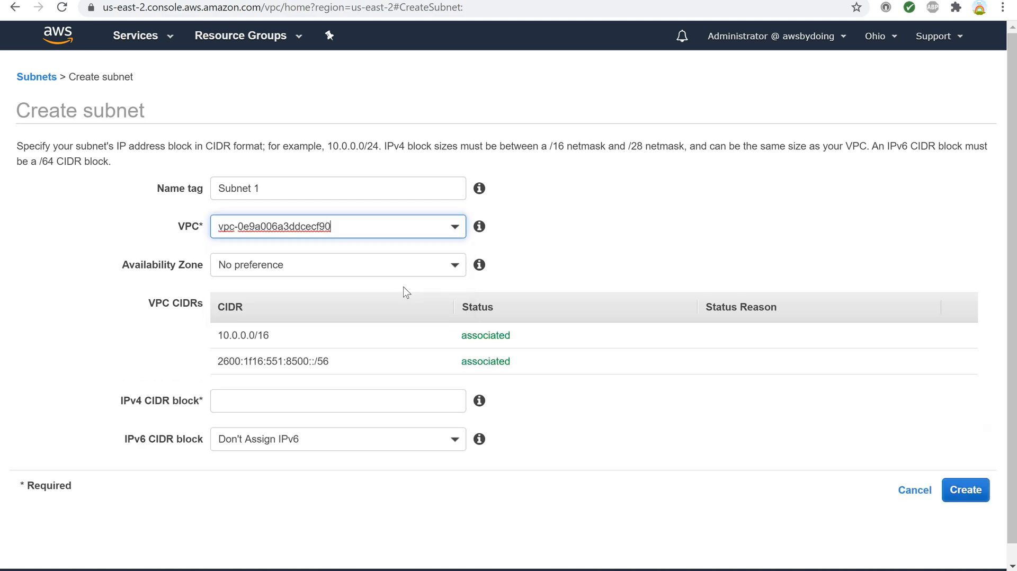
pyautogui.moveTo(480, 266)
pyautogui.click(460, 269)
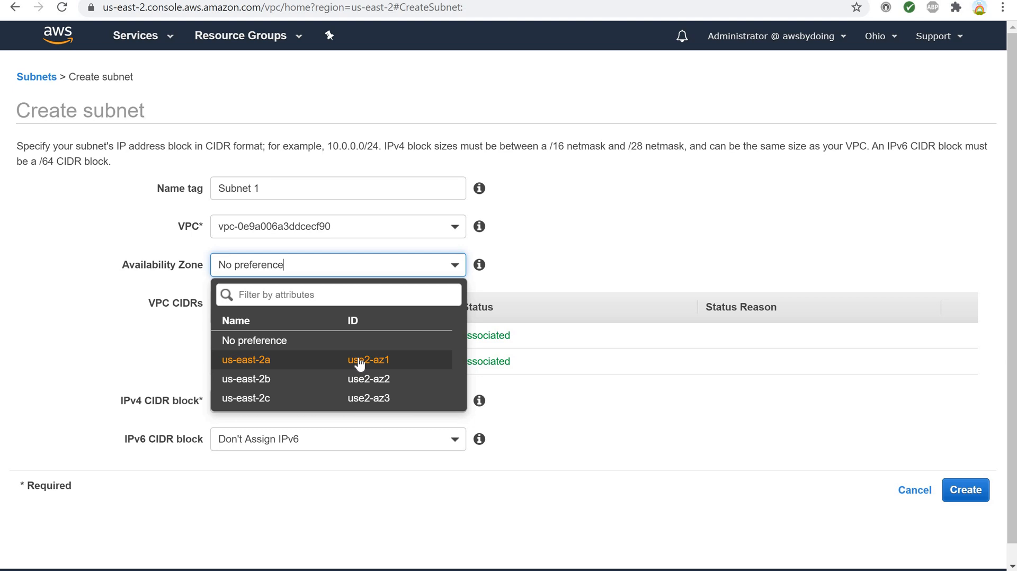
pyautogui.click(359, 361)
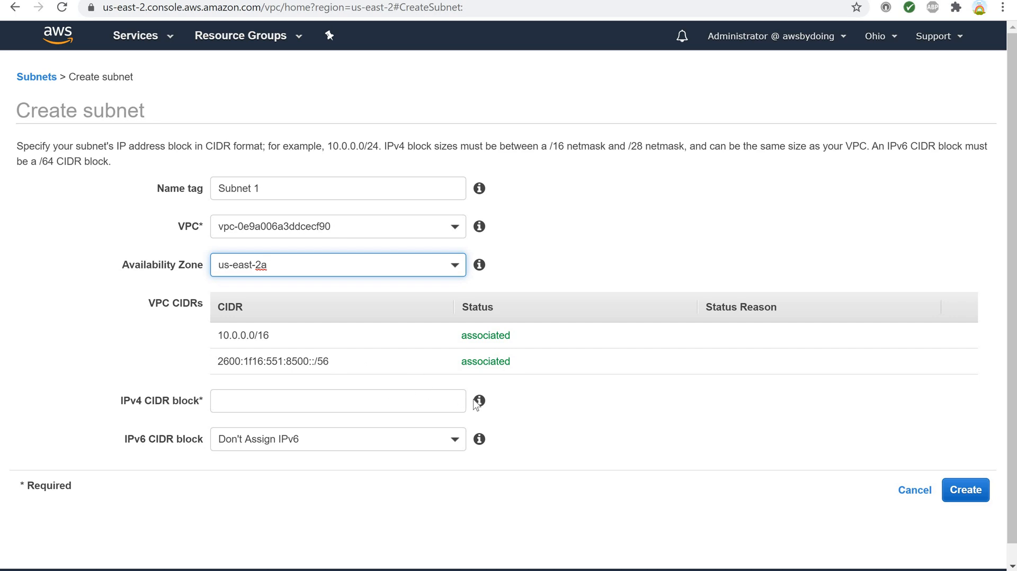
# - Set the subnet's IPv4 CIDR block to 10.0.0.0/24
pyautogui.moveTo(479, 402)
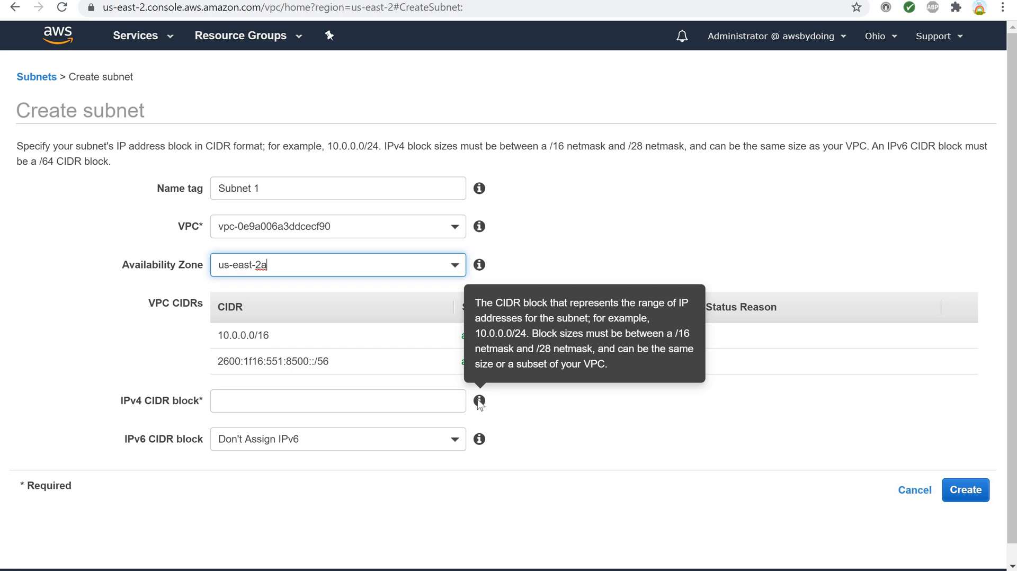
pyautogui.click(323, 399)
pyautogui.click(323, 398)
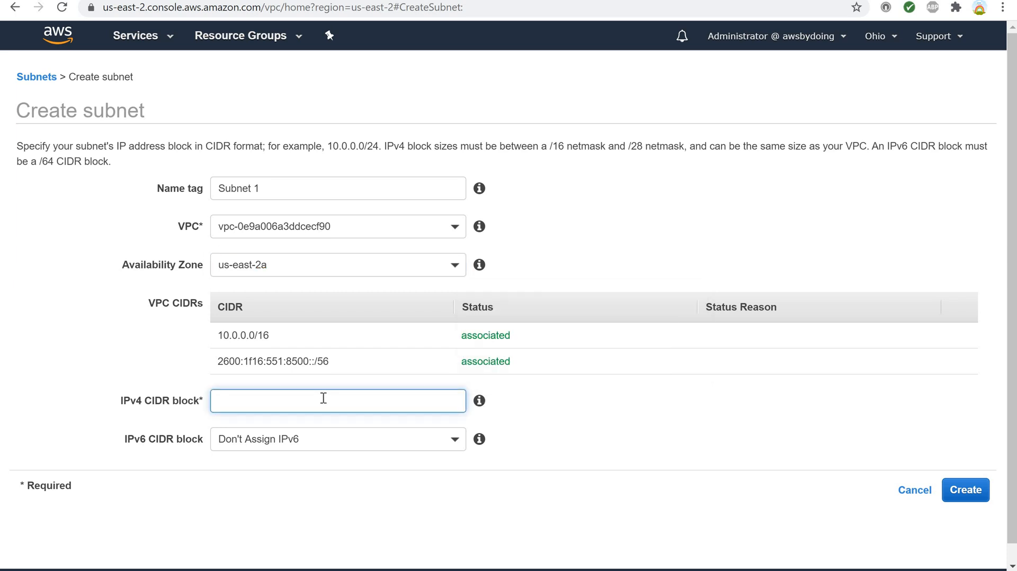
pyautogui.write('10.0.0.0/24')
# - Assign a custom IPv6 CIDR block with 00 as the subnet value, and create the subnet
pyautogui.moveTo(479, 444)
pyautogui.click(456, 441)
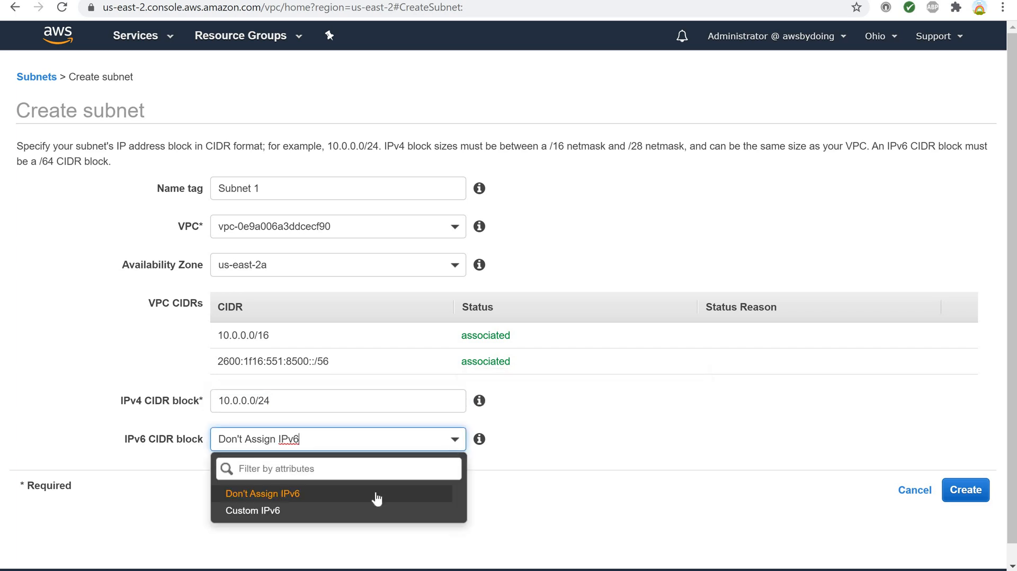
pyautogui.click(303, 500)
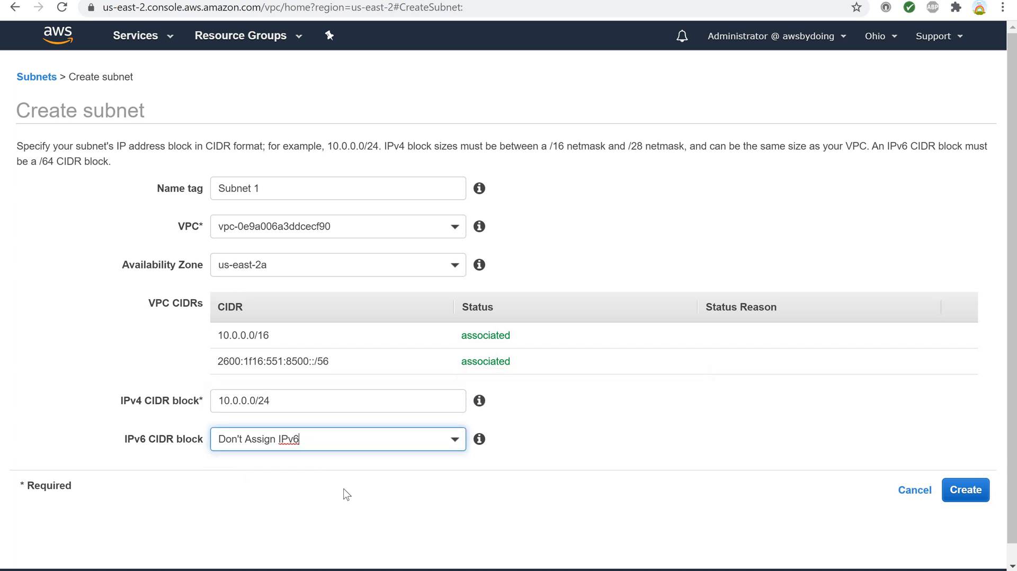
pyautogui.scroll(-1, 583, 422)
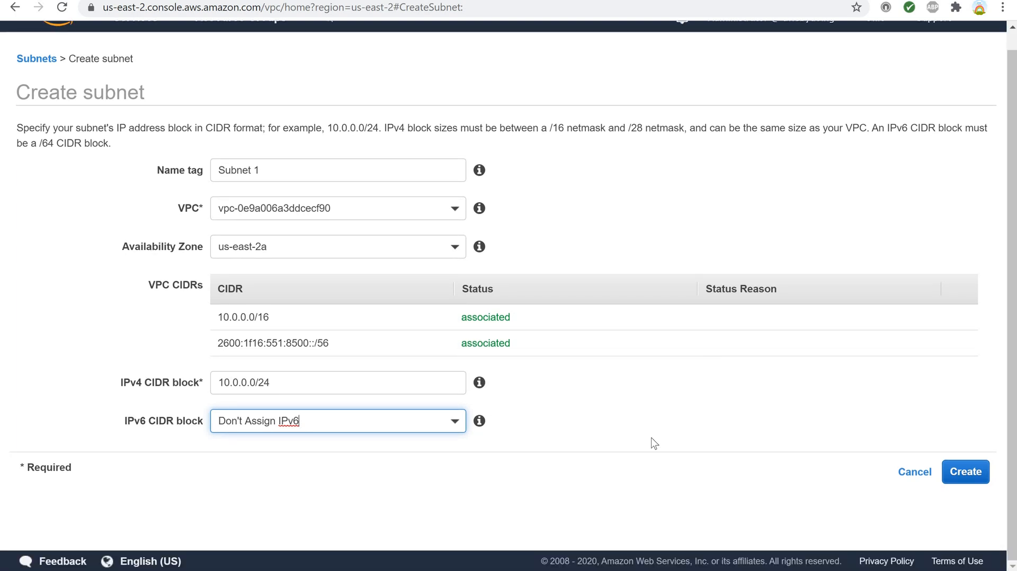
pyautogui.click(454, 423)
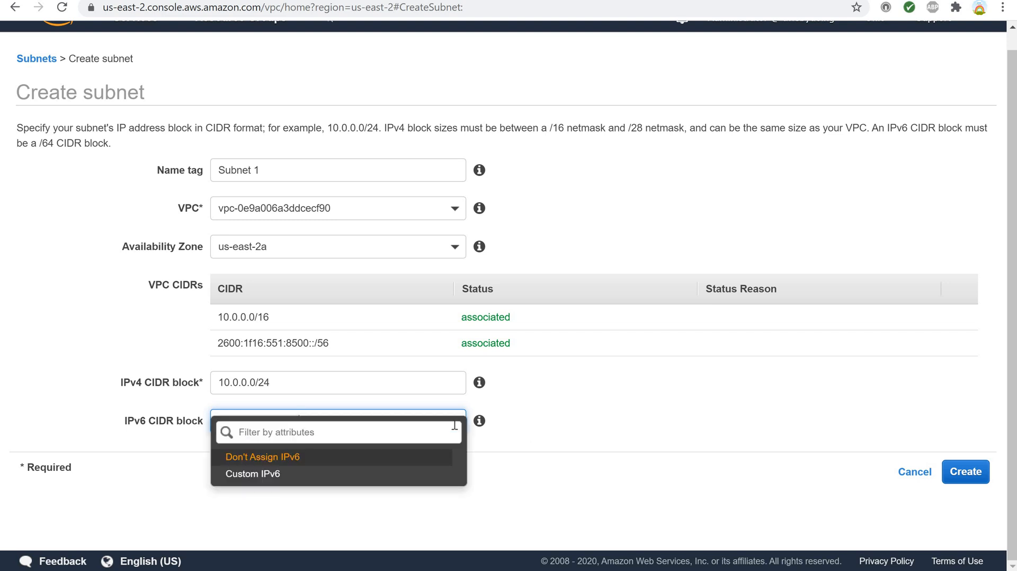
pyautogui.click(256, 474)
pyautogui.click(307, 456)
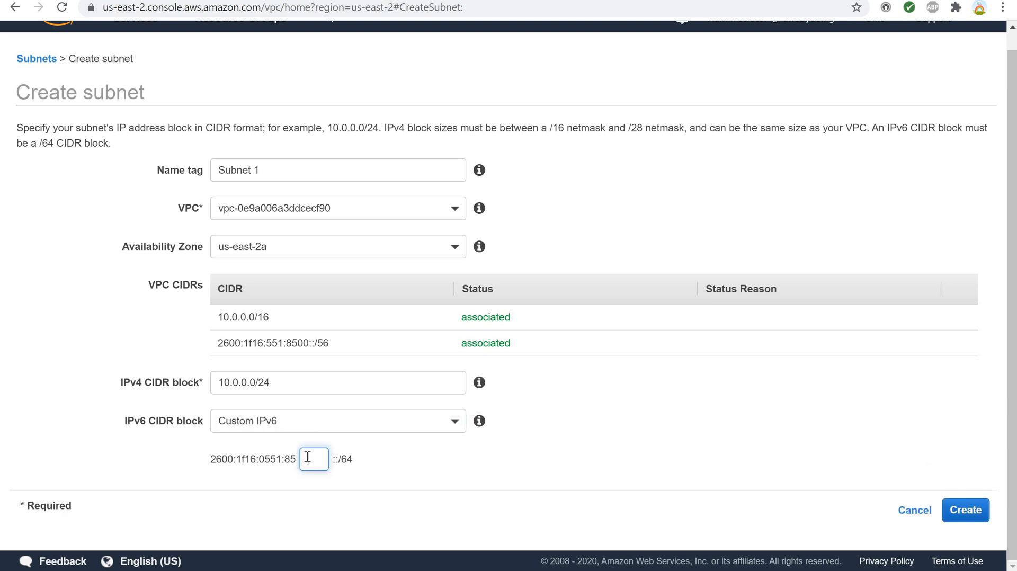
pyautogui.write('00')
pyautogui.click(956, 513)
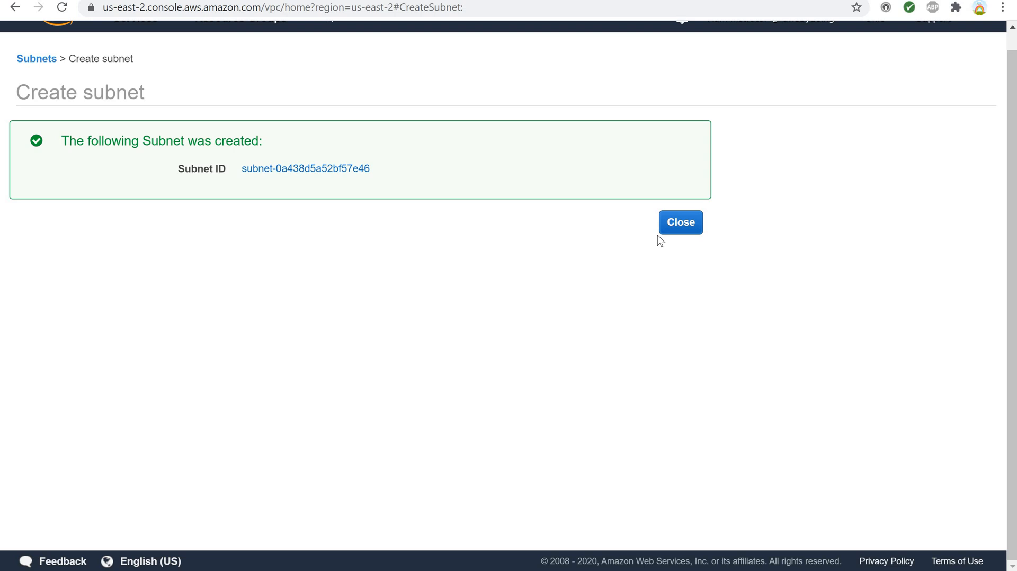
pyautogui.click(682, 223)
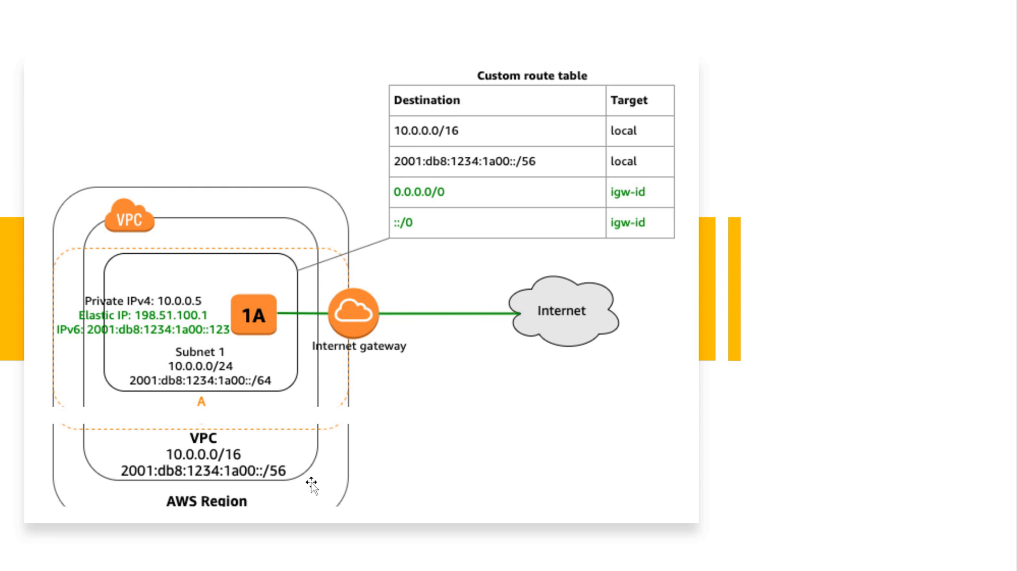
# - Return to the AWS VPC console and start creating a route table with the name tag myRouteTable
pyautogui.hotkey('alt', 'Tab')
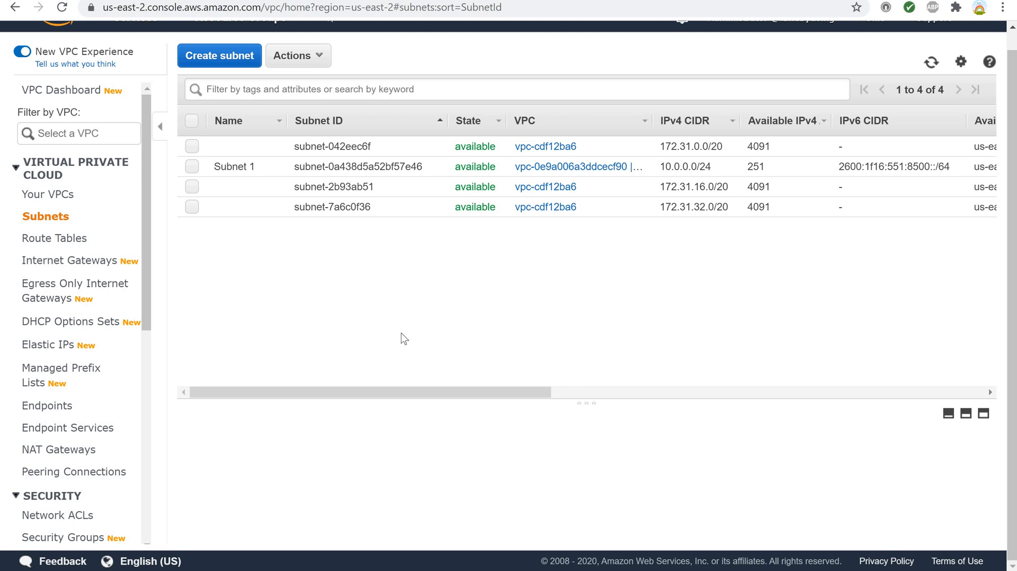
pyautogui.click(55, 91)
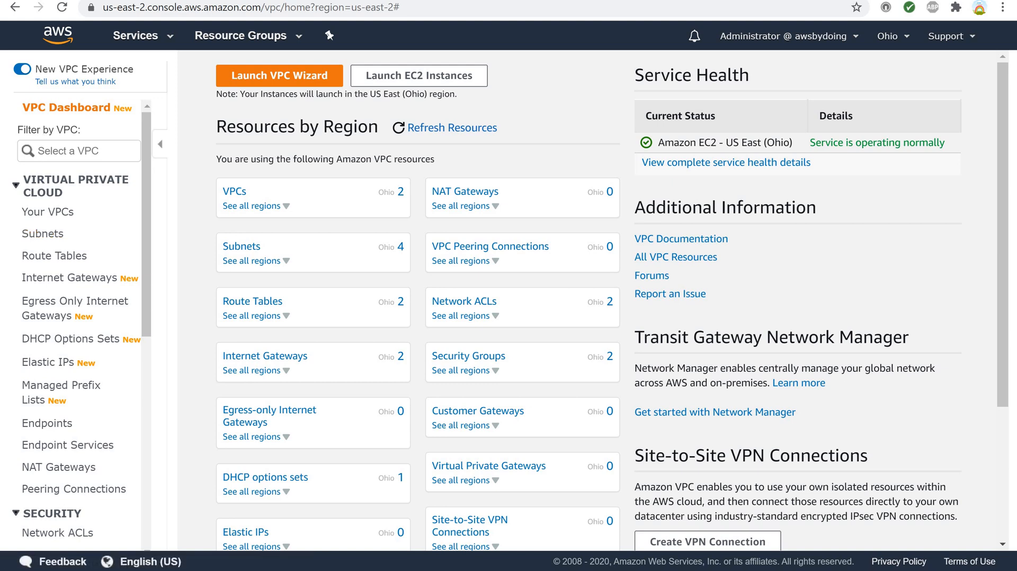
pyautogui.click(36, 256)
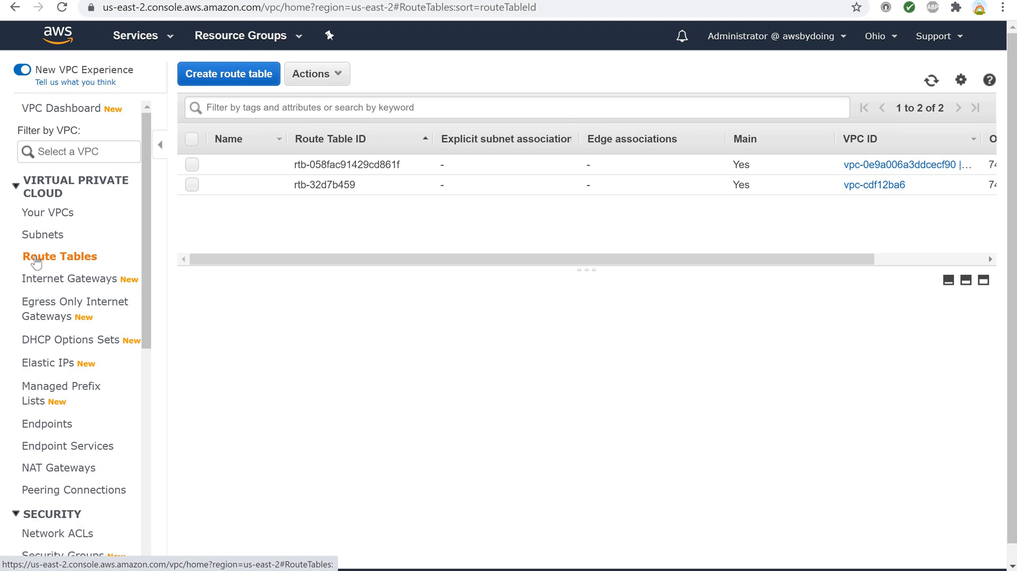
pyautogui.click(228, 85)
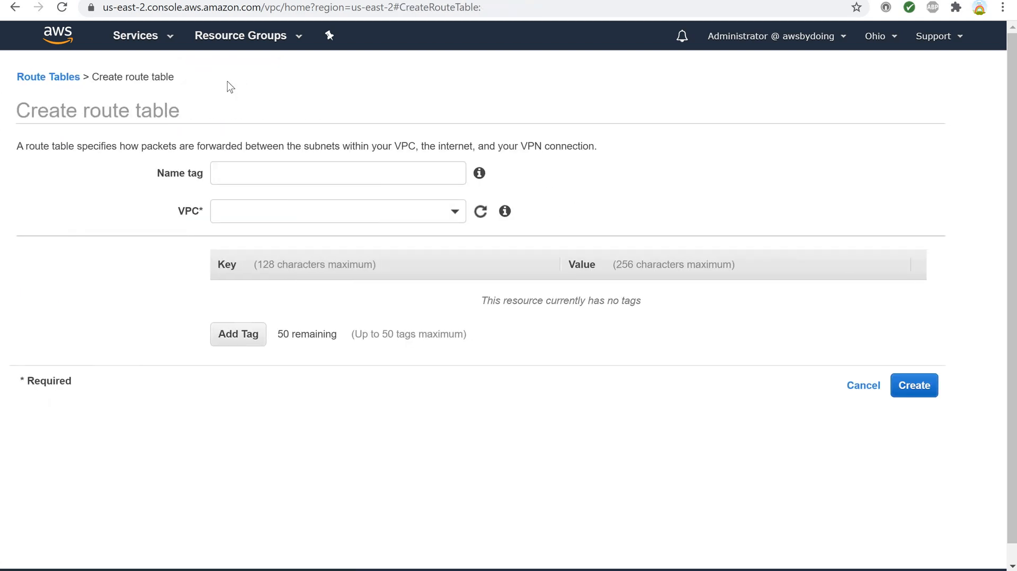
pyautogui.moveTo(484, 178)
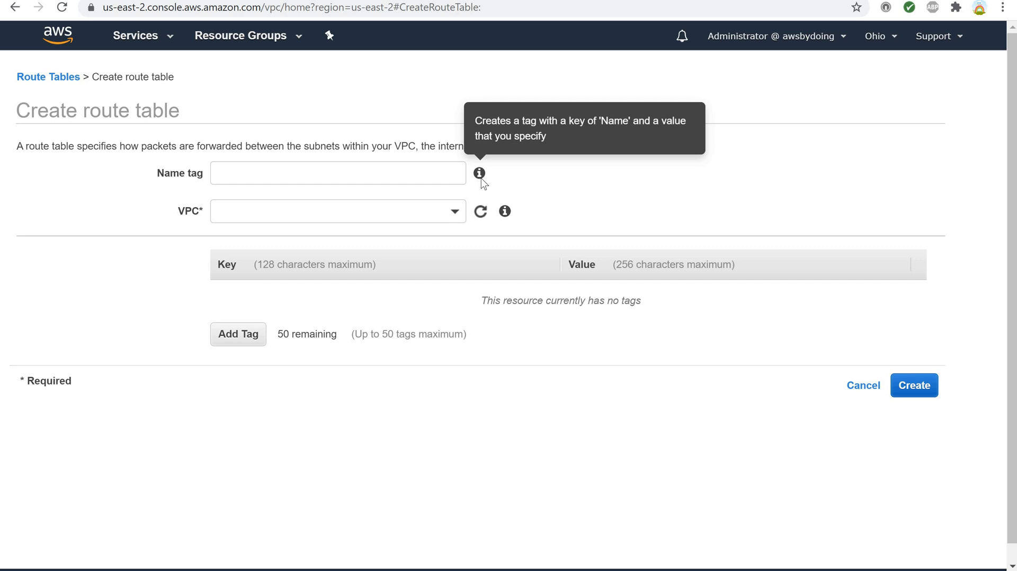
pyautogui.click(304, 166)
pyautogui.write('m')
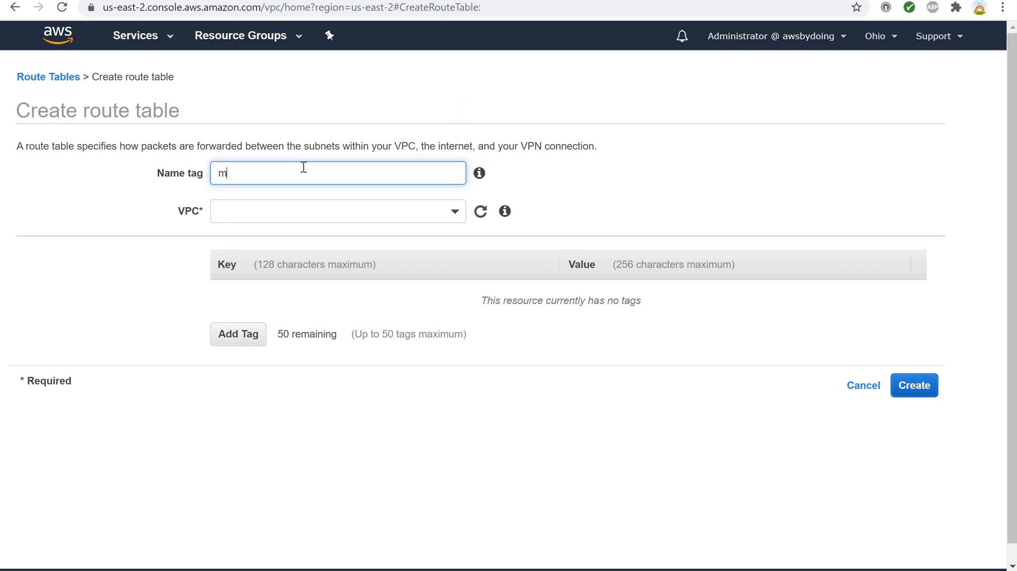
pyautogui.write('yRouteTable')
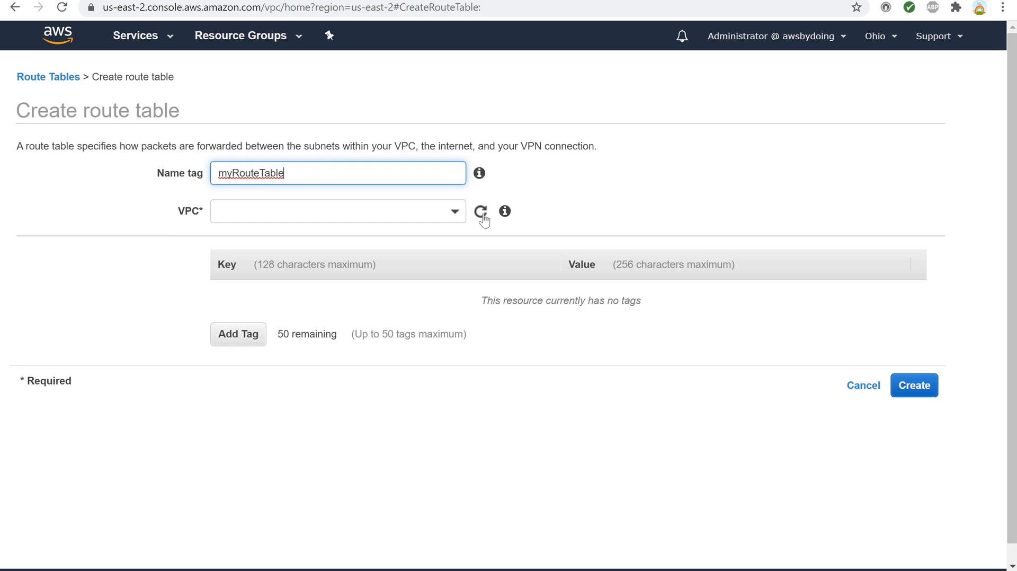
# - Choose myVPC for the route table, create it and return to the route table list
pyautogui.moveTo(506, 217)
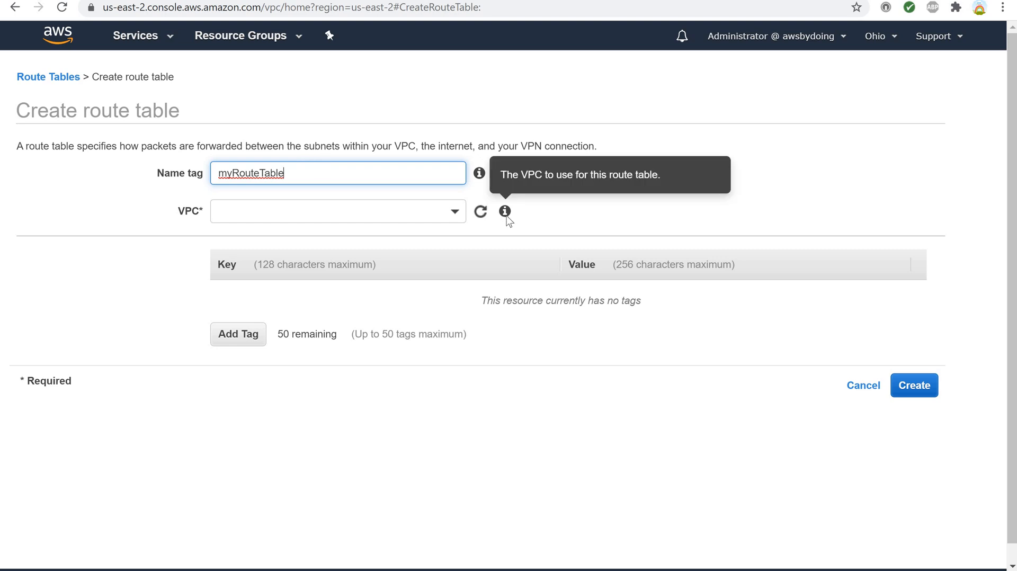
pyautogui.click(457, 214)
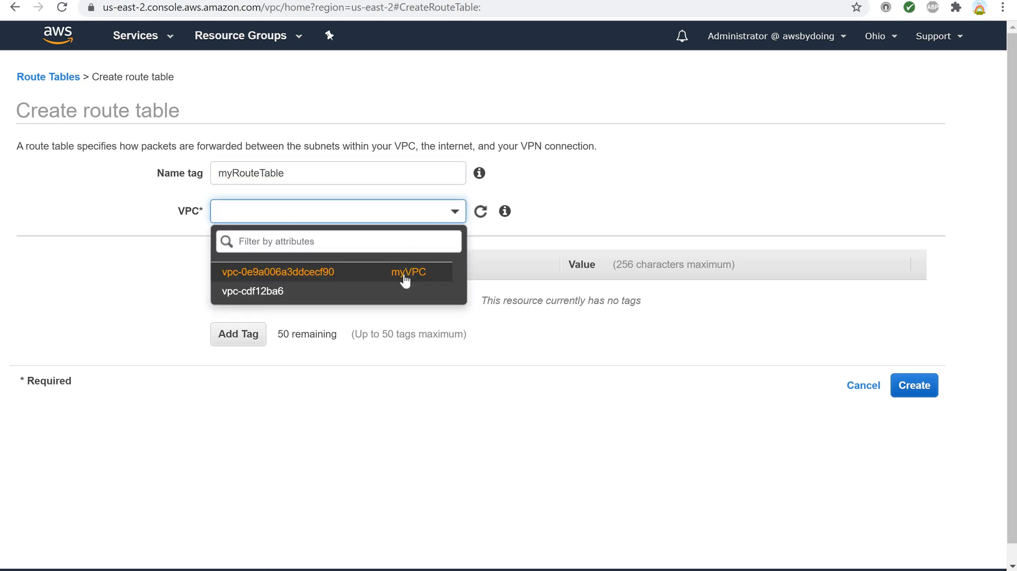
pyautogui.click(404, 278)
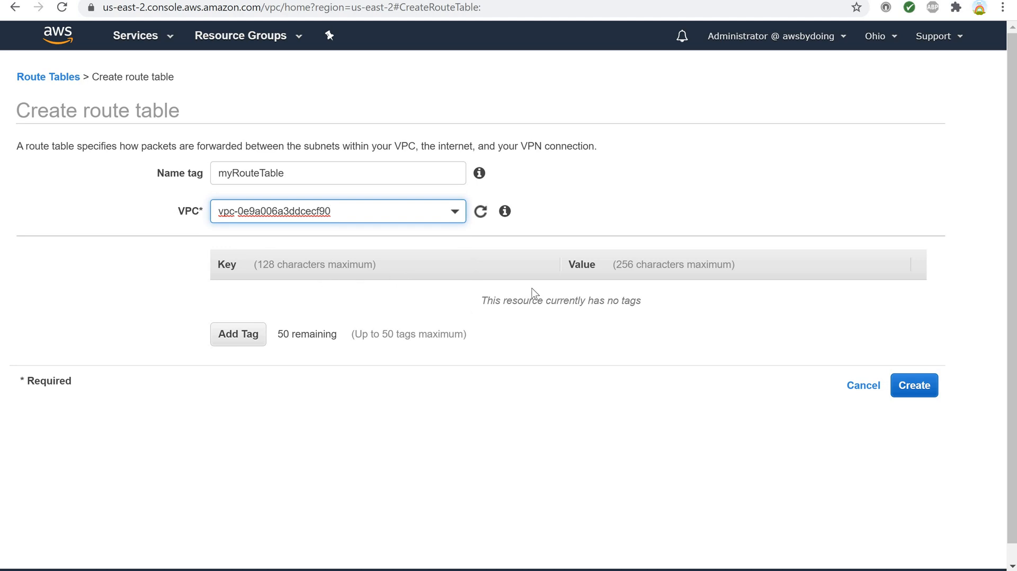
pyautogui.click(919, 391)
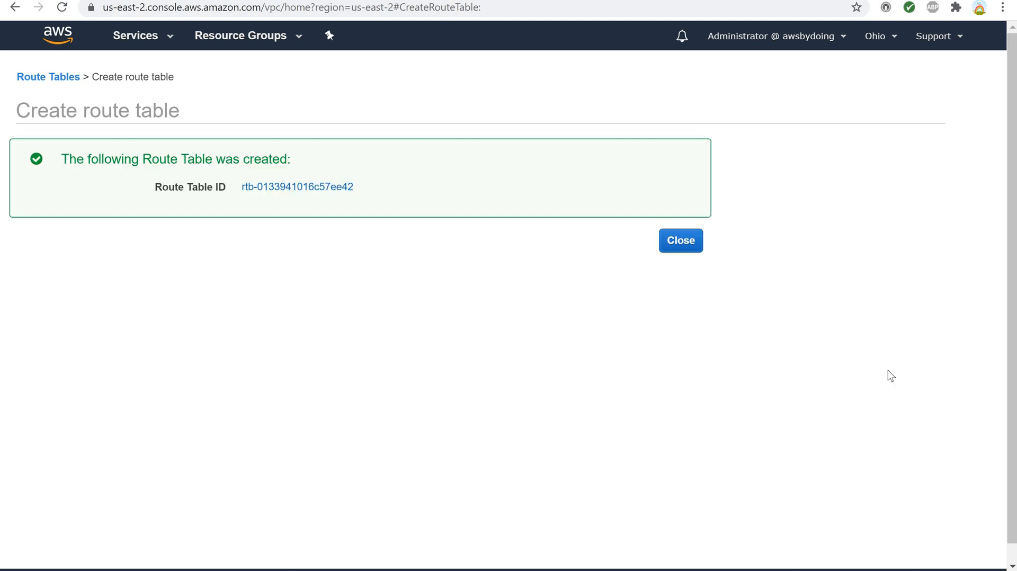
pyautogui.click(681, 253)
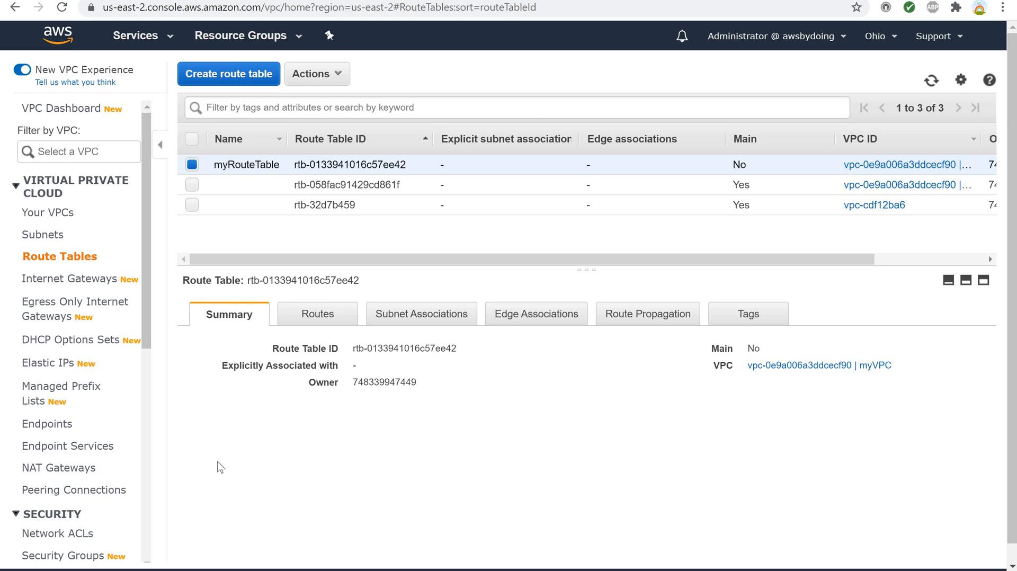
# - Review the routes, subnet associations, edge associations and route propagation of myRouteTable
pyautogui.click(310, 316)
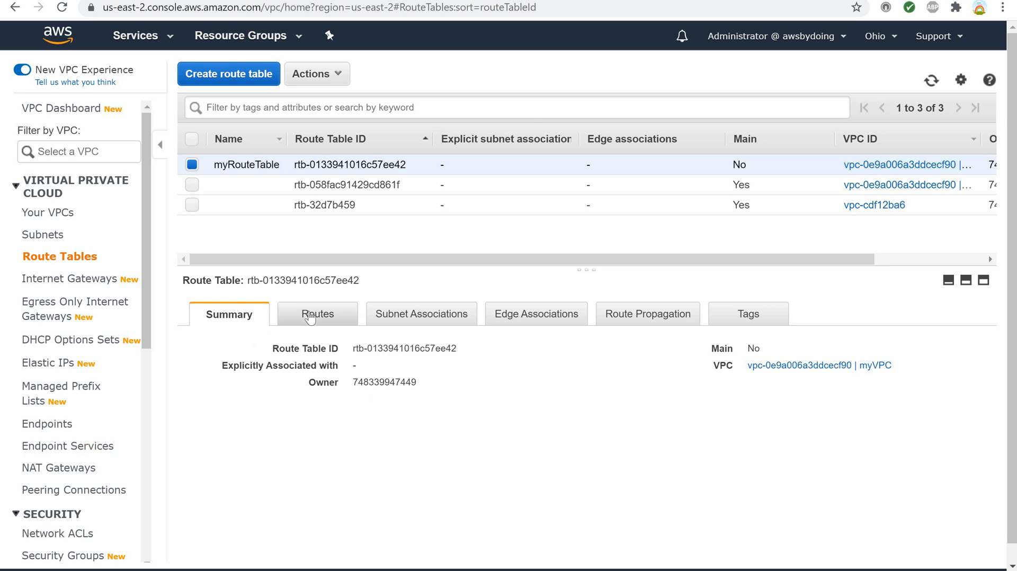
pyautogui.click(433, 324)
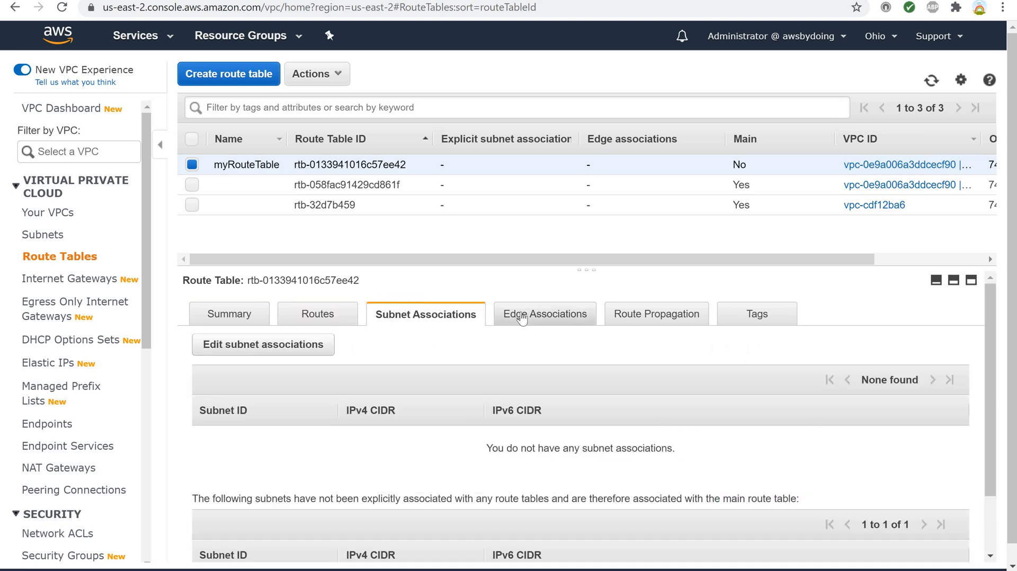
pyautogui.click(522, 318)
pyautogui.click(635, 320)
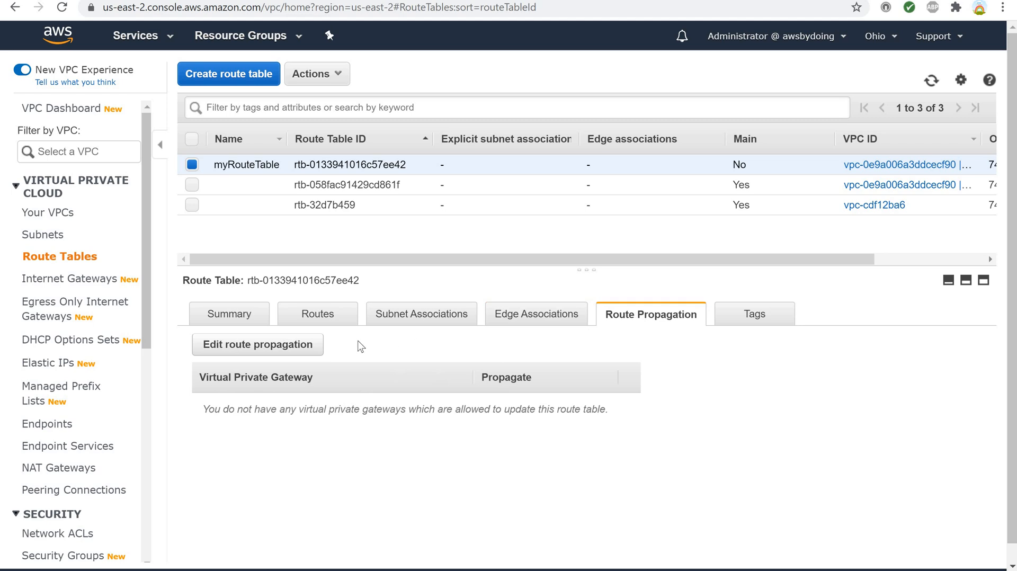
# - Add a route to myRouteTable with destination 0.0.0.0/0 and the internet gateway myInternetGateway as its target
pyautogui.click(314, 318)
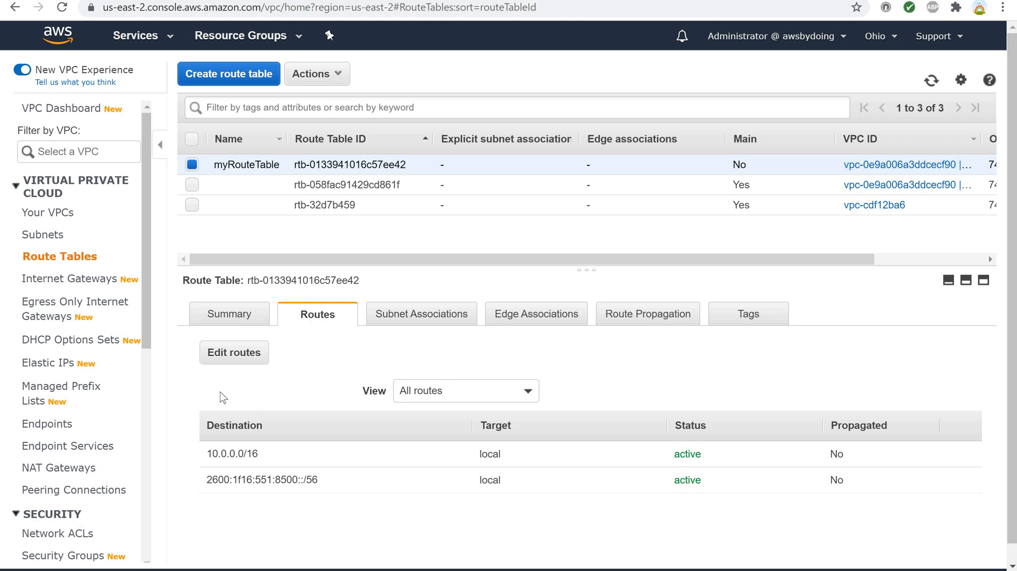
pyautogui.click(231, 353)
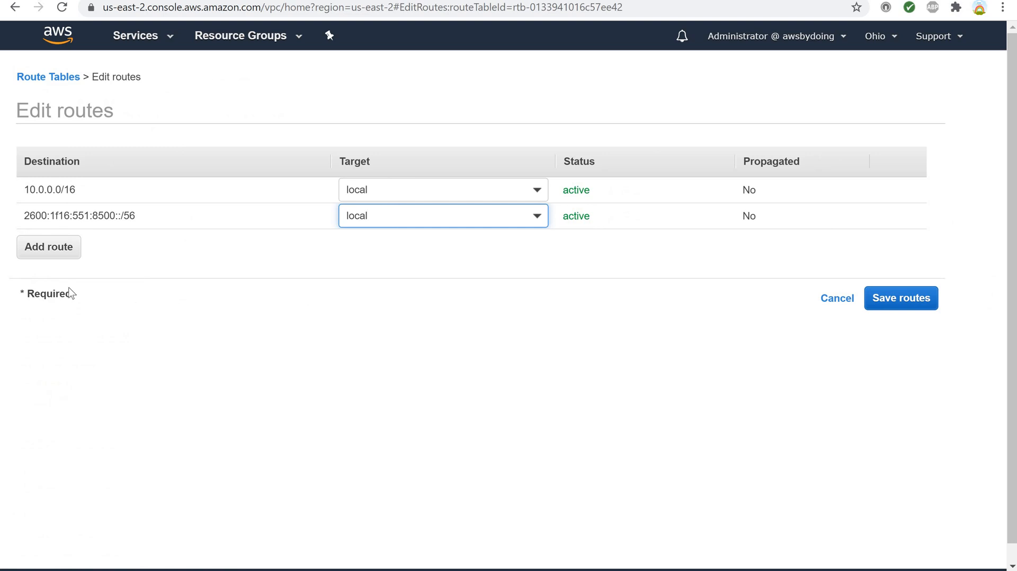
pyautogui.click(40, 248)
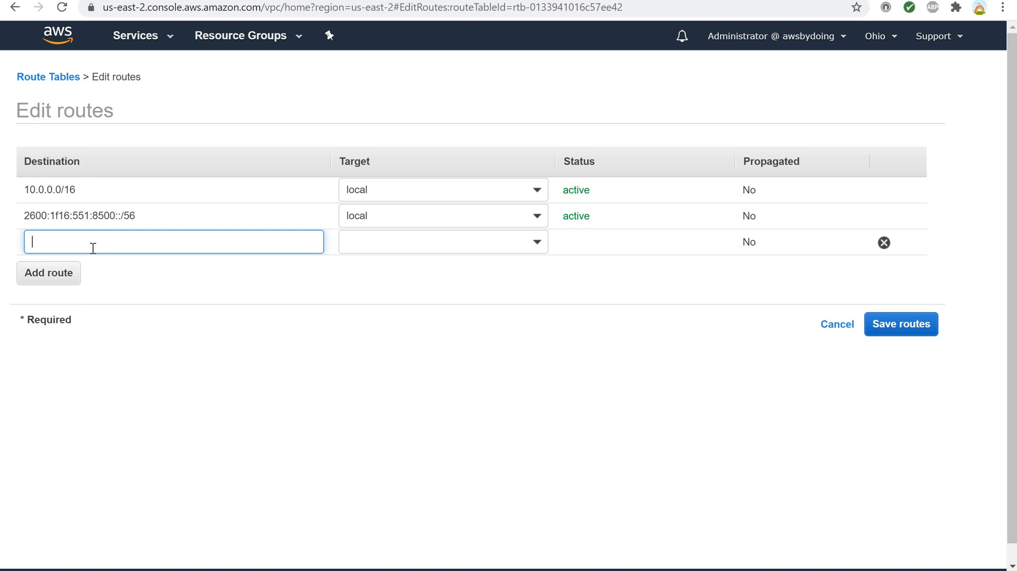
pyautogui.write('0.0')
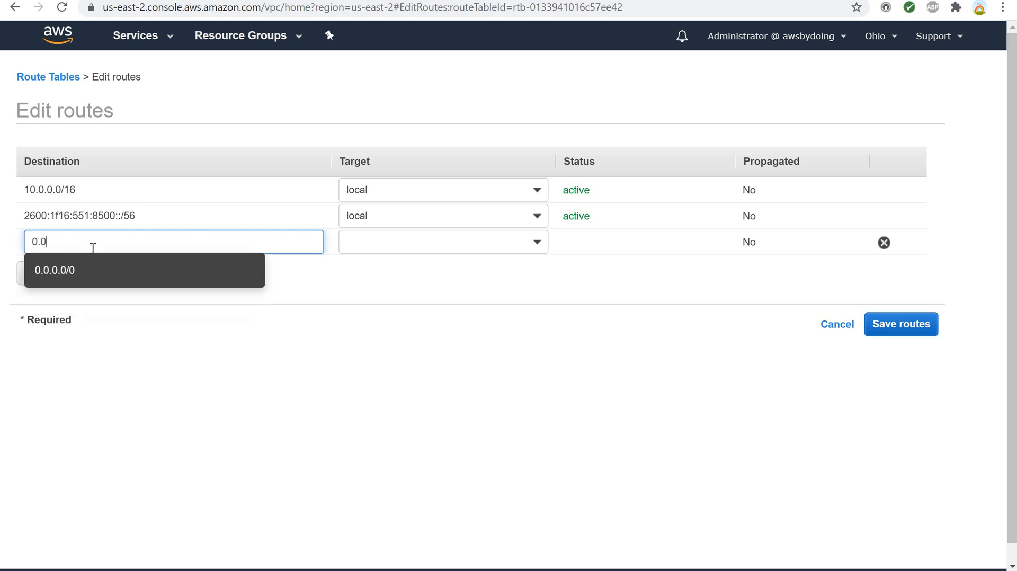
pyautogui.write('.0.0/0')
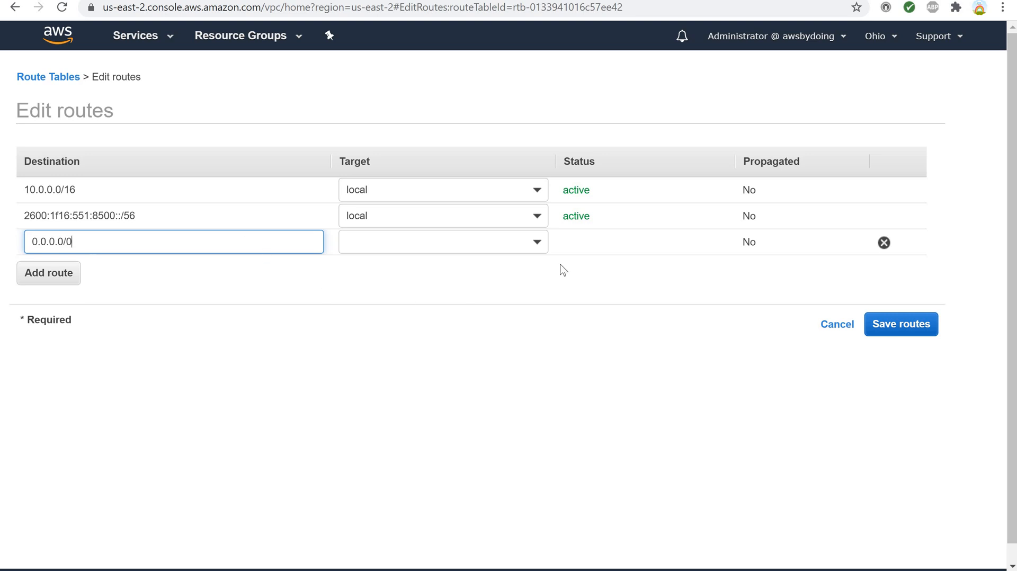
pyautogui.click(534, 256)
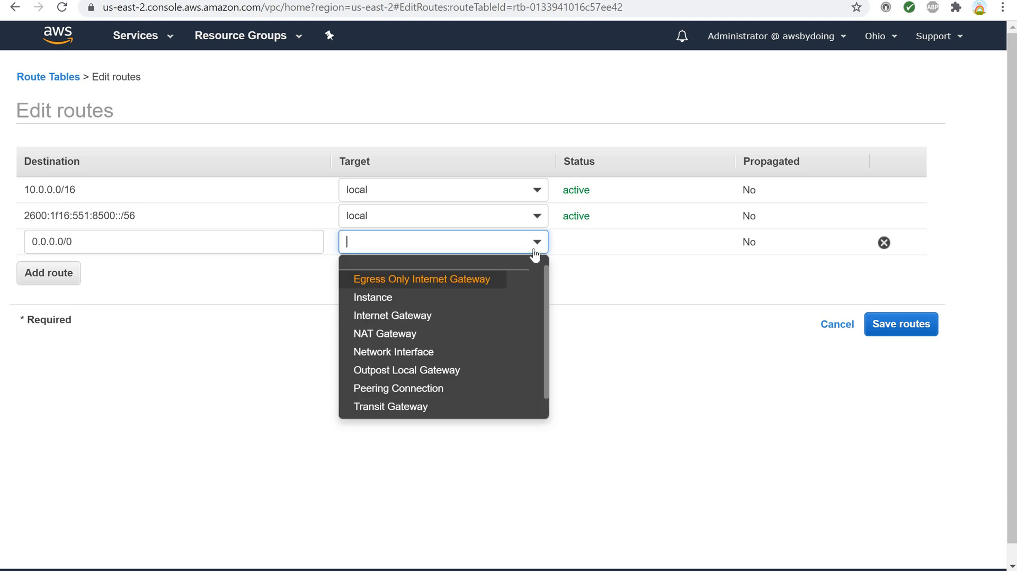
pyautogui.click(398, 315)
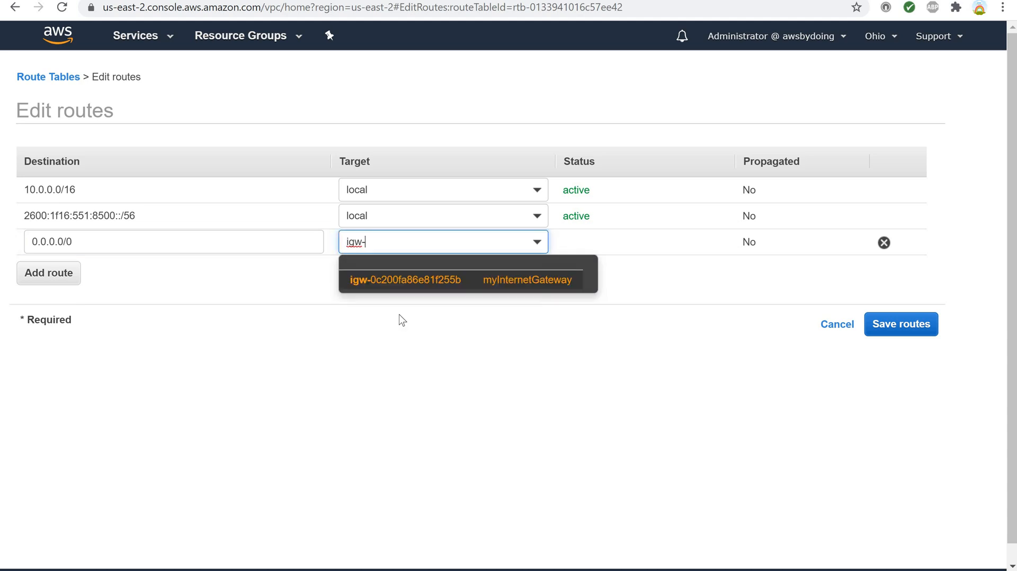
pyautogui.click(510, 281)
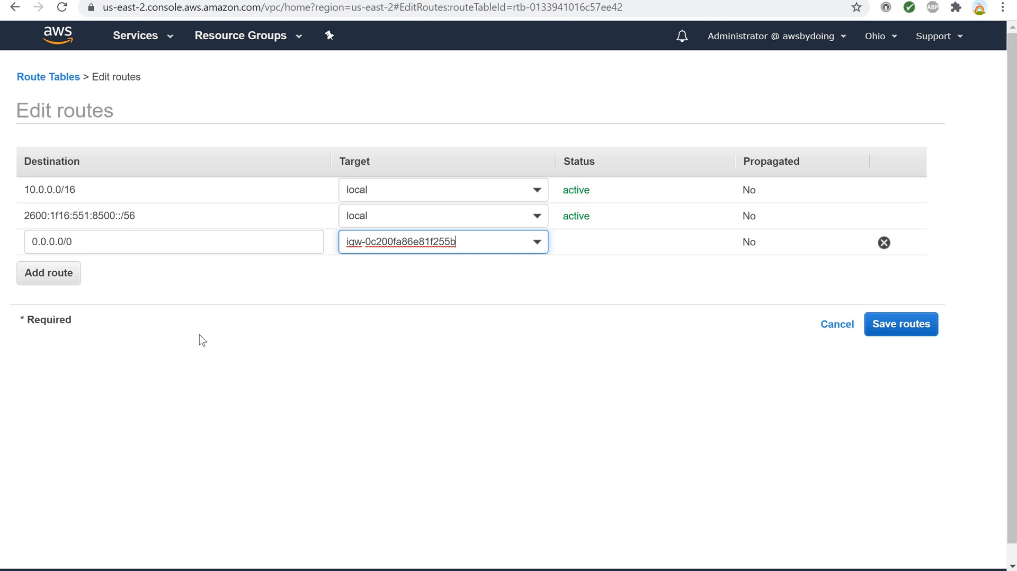
# - Add a second route with destination ::/0 targeting myInternetGateway, and save the routes
pyautogui.click(40, 274)
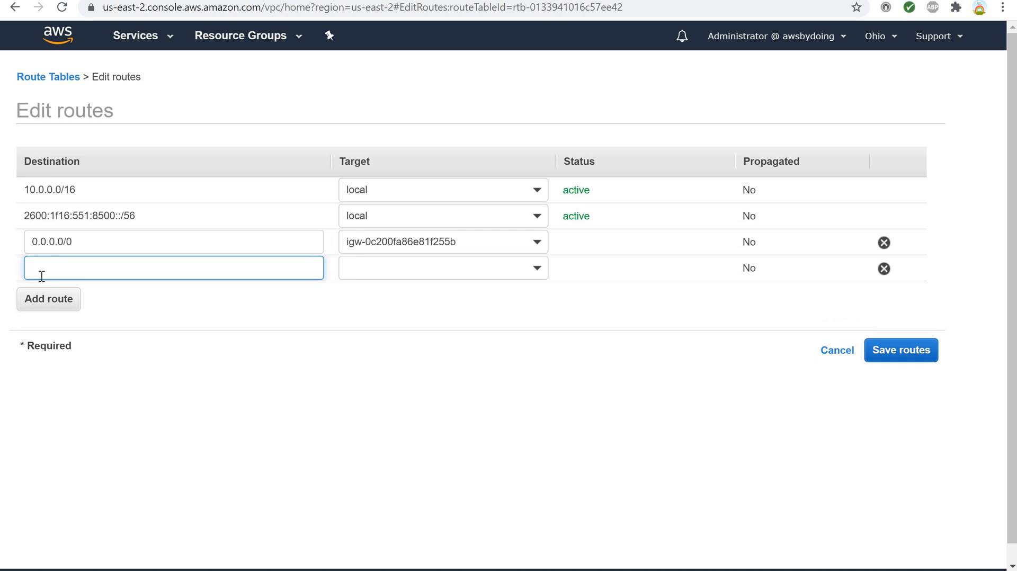
pyautogui.write('::/0')
pyautogui.click(537, 272)
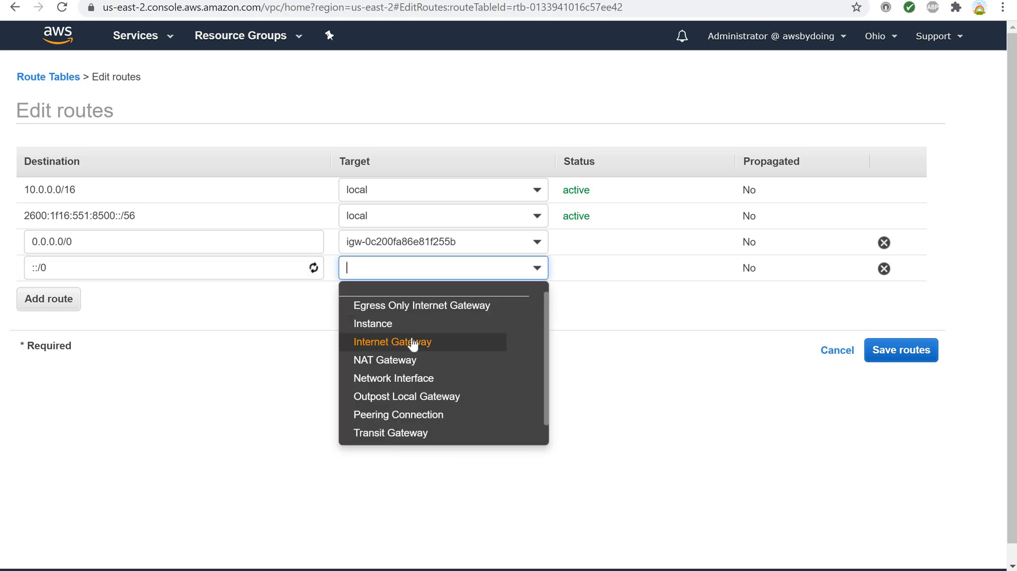
pyautogui.click(413, 342)
pyautogui.click(464, 312)
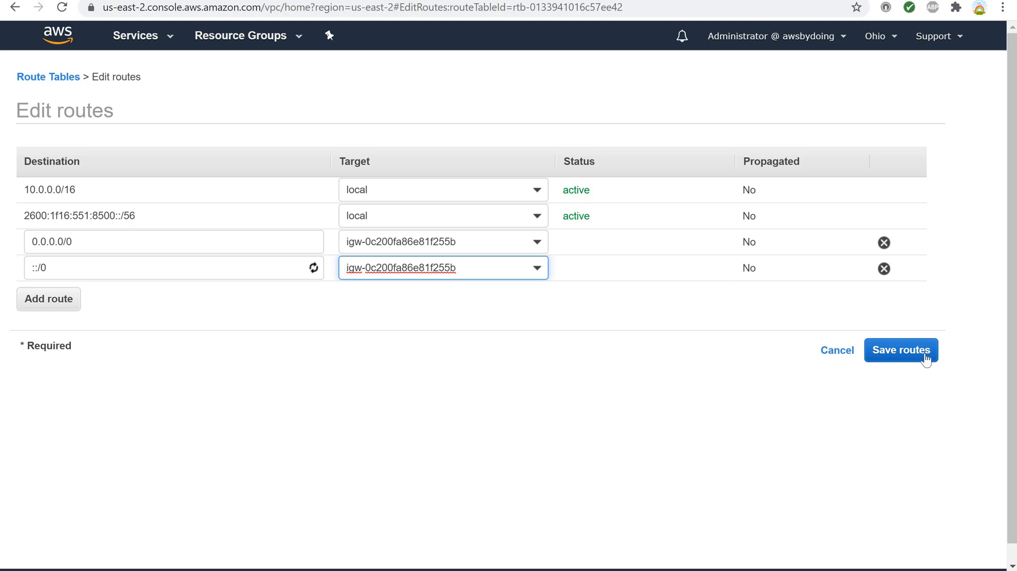
pyautogui.click(890, 363)
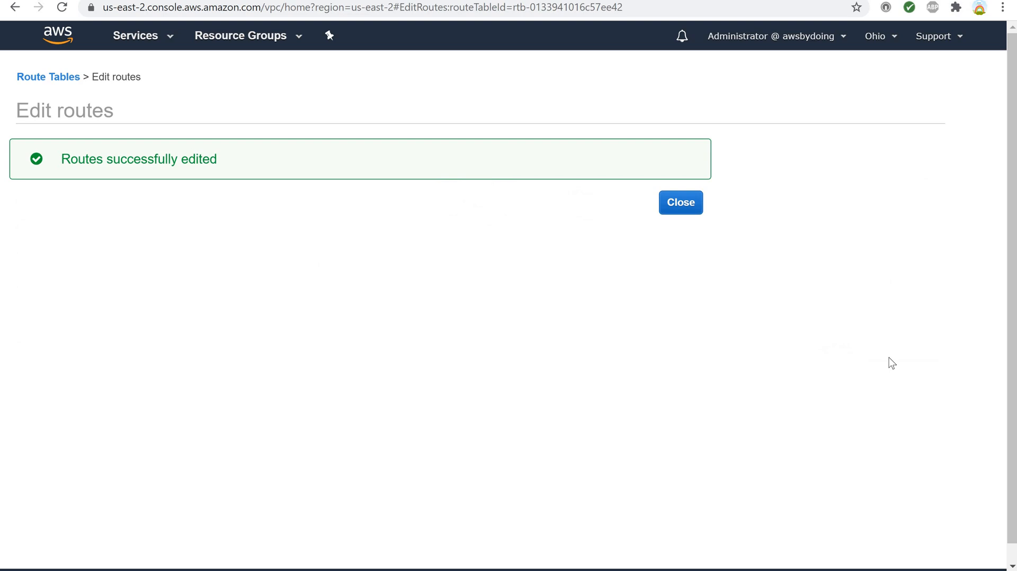
pyautogui.click(682, 213)
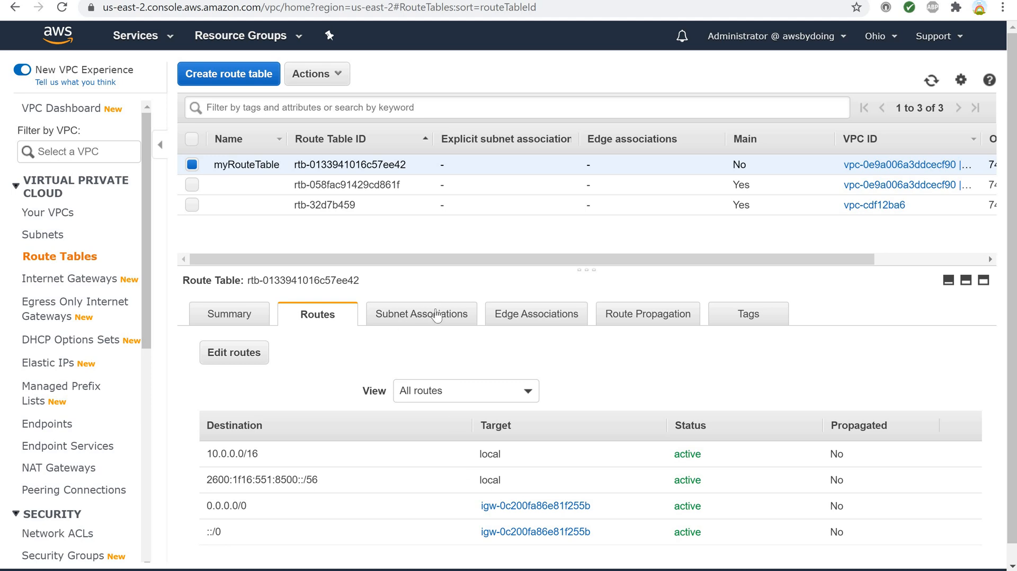
# - Associate Subnet 1 with myRouteTable and review the table's subnet associations
pyautogui.click(435, 316)
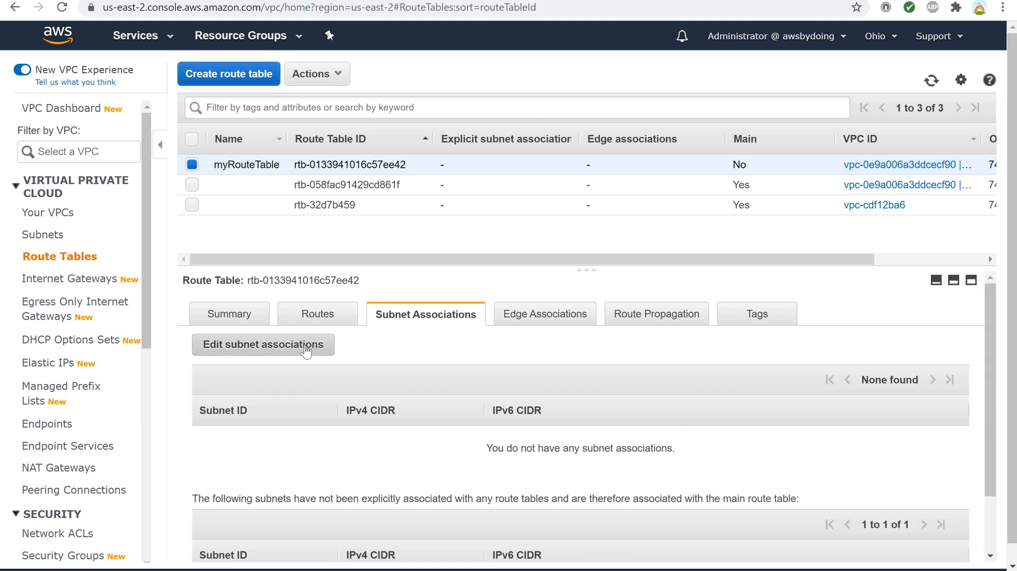
pyautogui.click(306, 349)
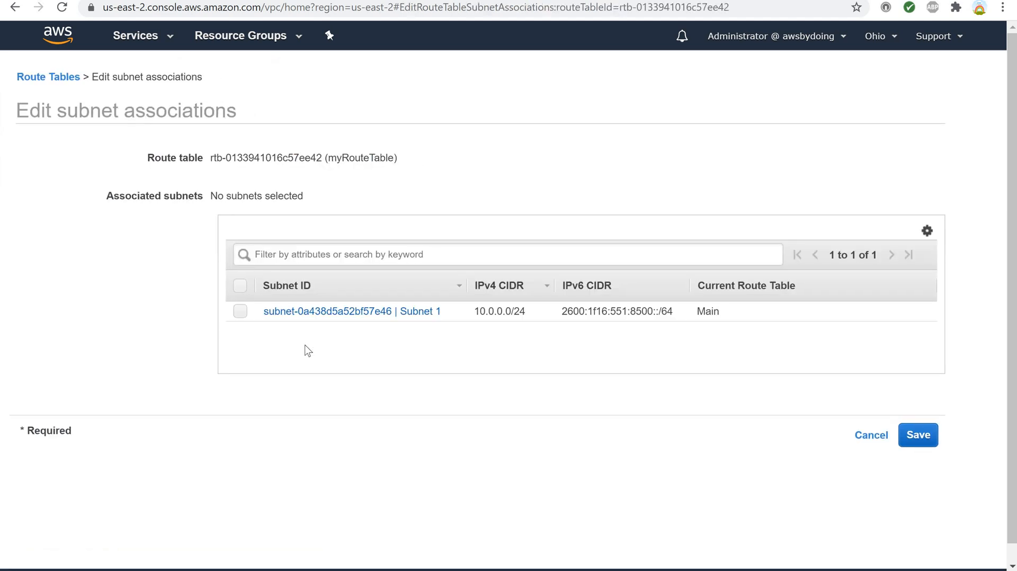
pyautogui.click(240, 311)
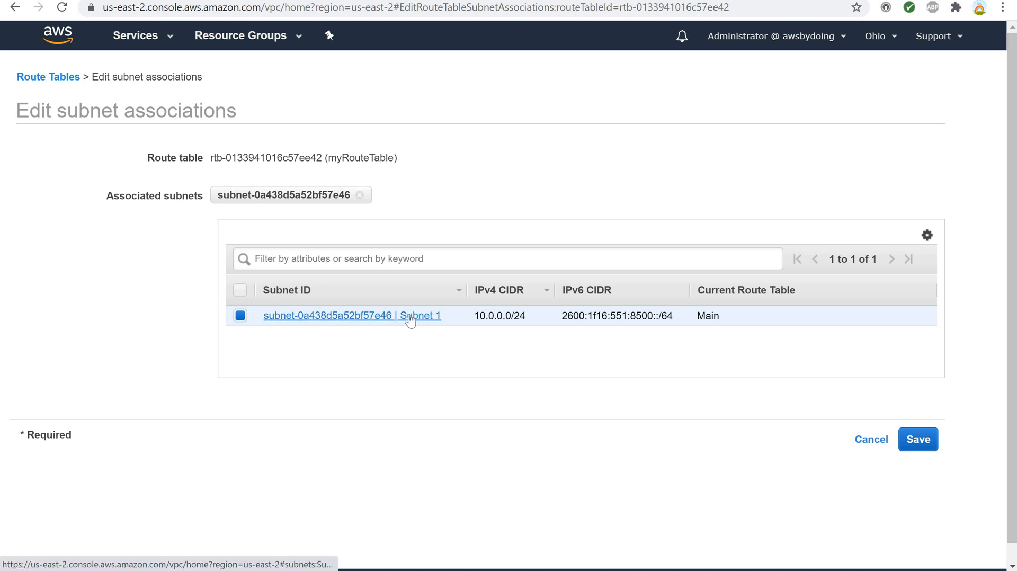
pyautogui.click(913, 441)
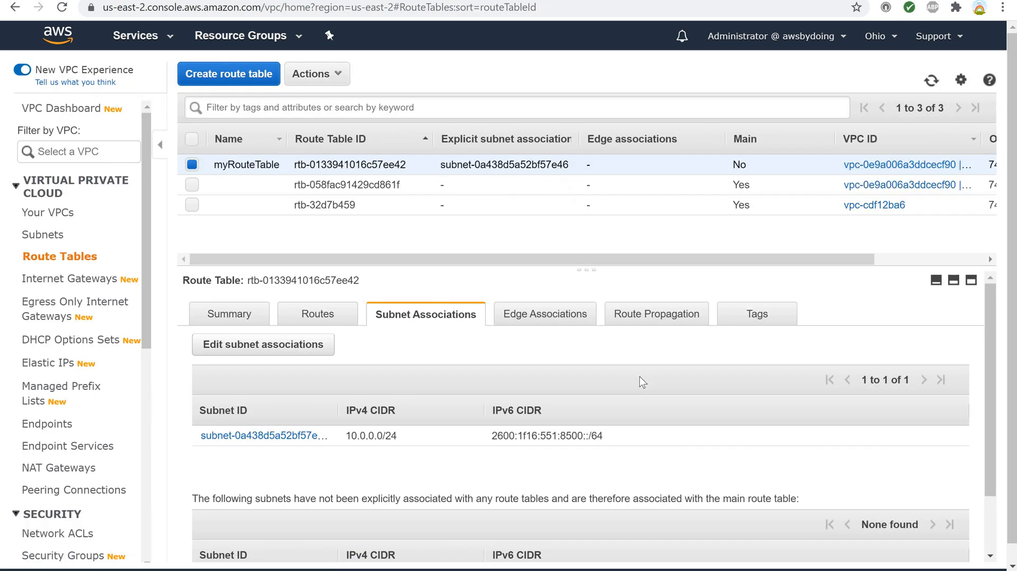
pyautogui.scroll(-3, 530, 381)
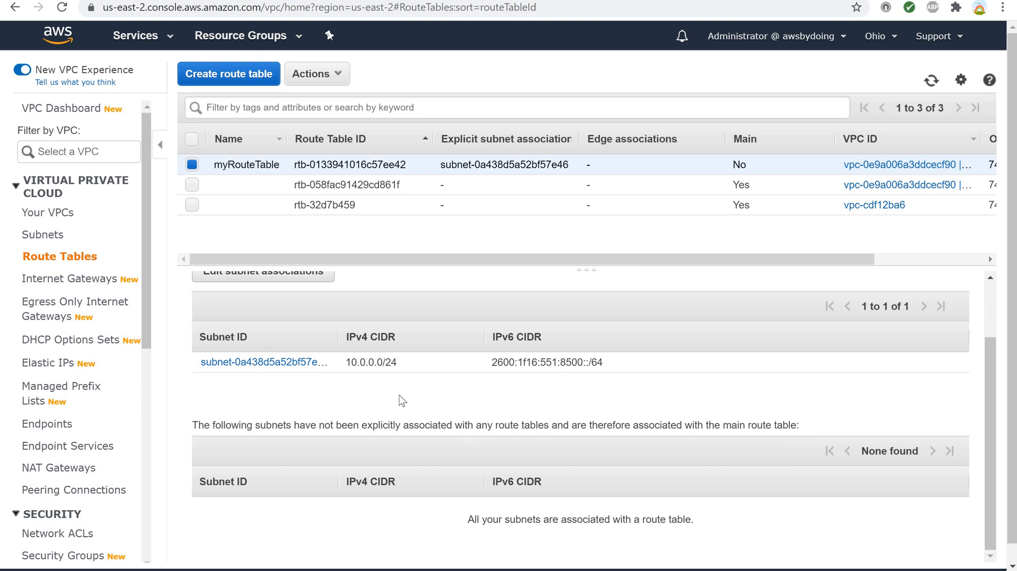
pyautogui.scroll(3, 393, 384)
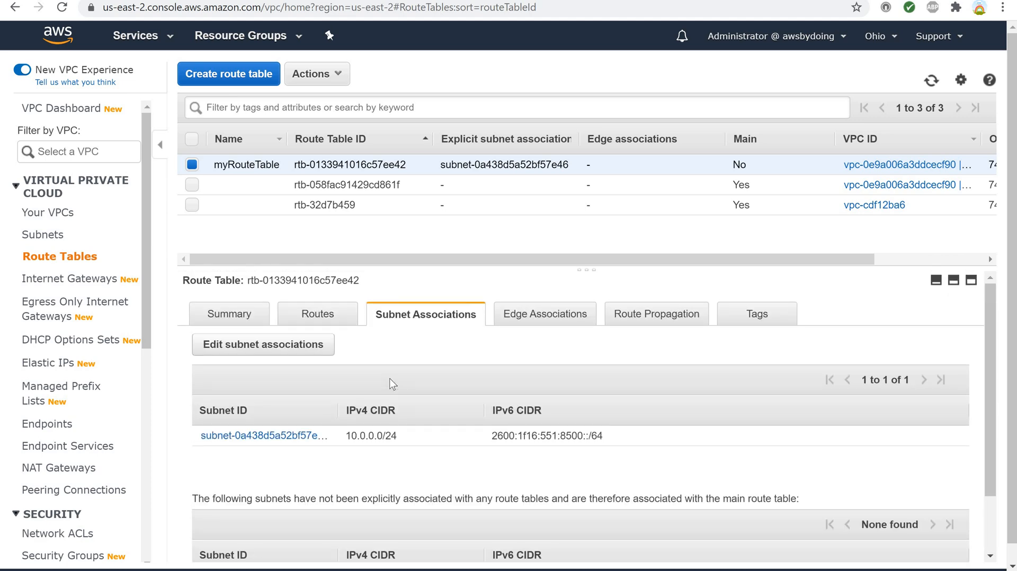
pyautogui.scroll(-3, 392, 384)
pyautogui.scroll(3, 392, 383)
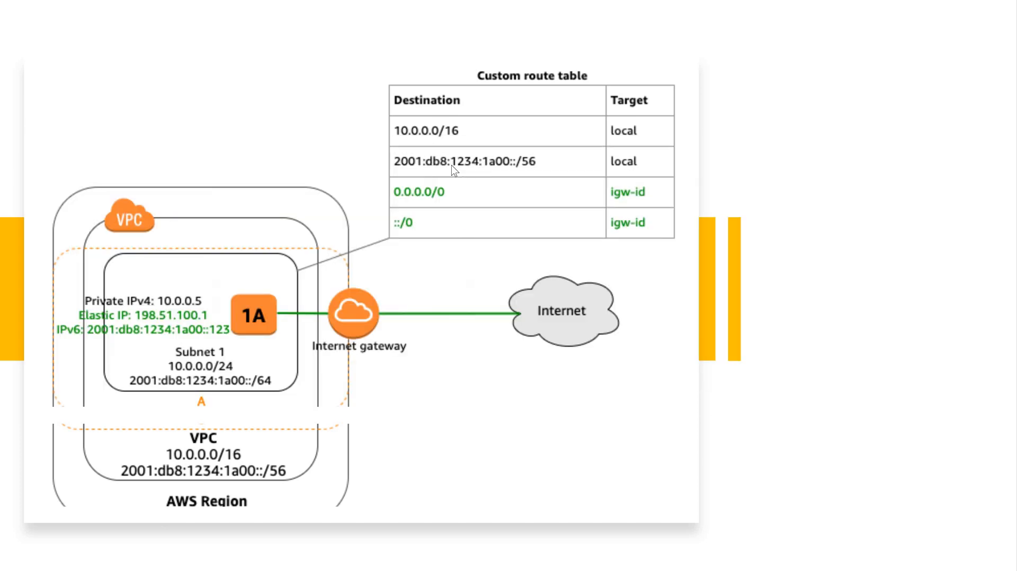
# - Return to the AWS VPC console and open the list of network ACLs from the VPC dashboard
pyautogui.hotkey('alt', 'Tab')
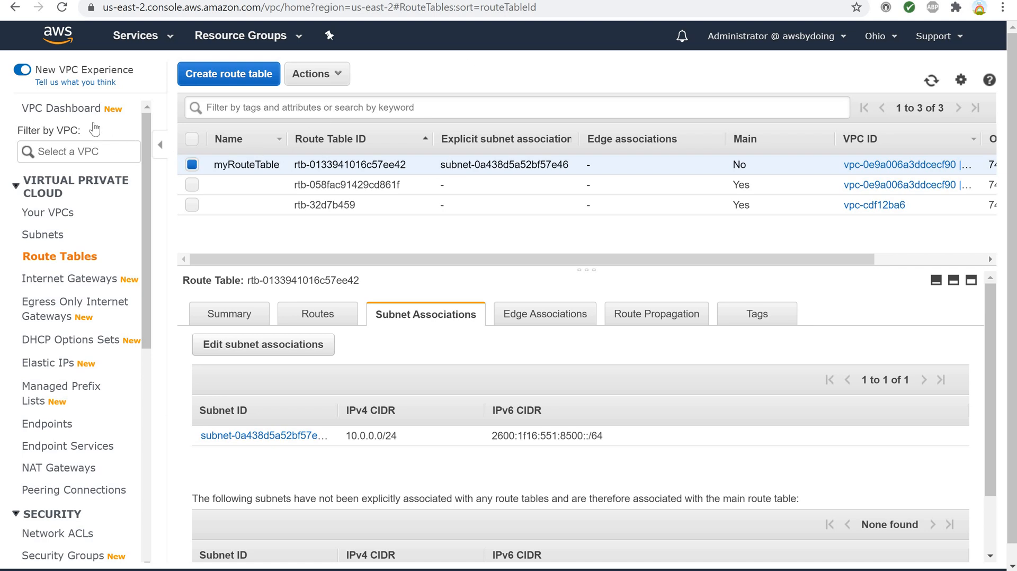
pyautogui.click(93, 110)
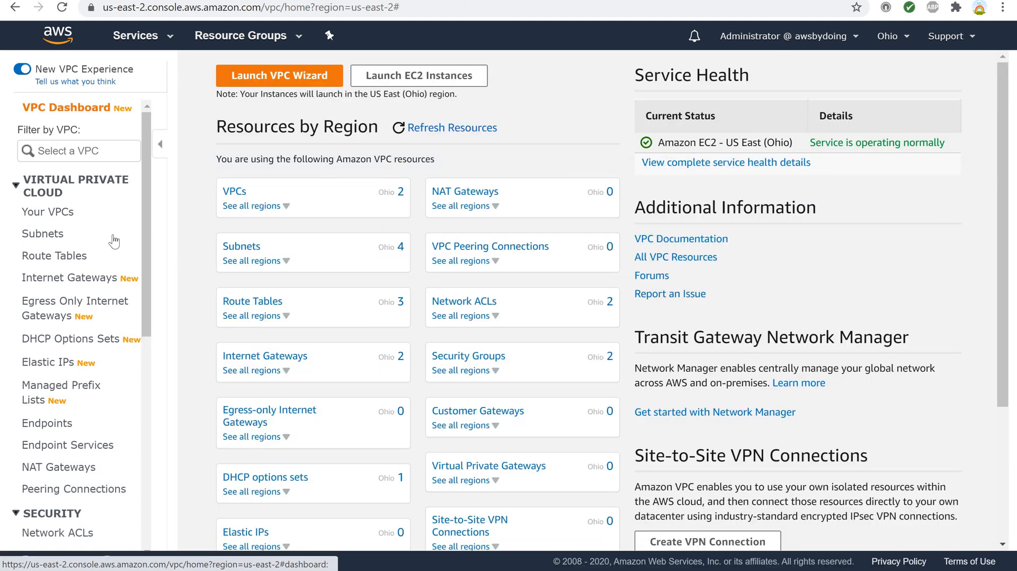
pyautogui.scroll(-4, 58, 313)
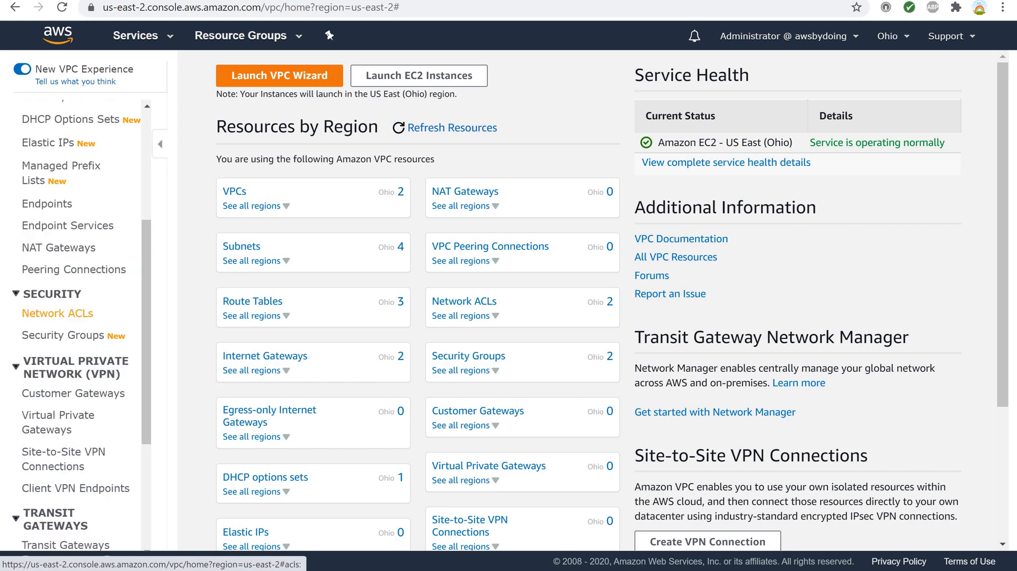
pyautogui.click(40, 316)
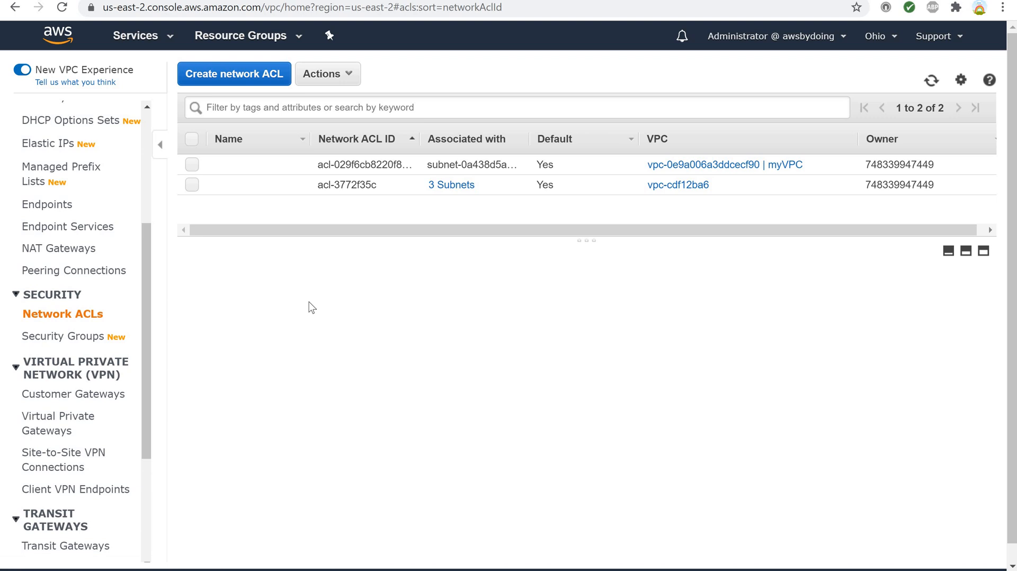
# - Create a network ACL with the name tag myNetworkACL in myVPC
pyautogui.click(220, 78)
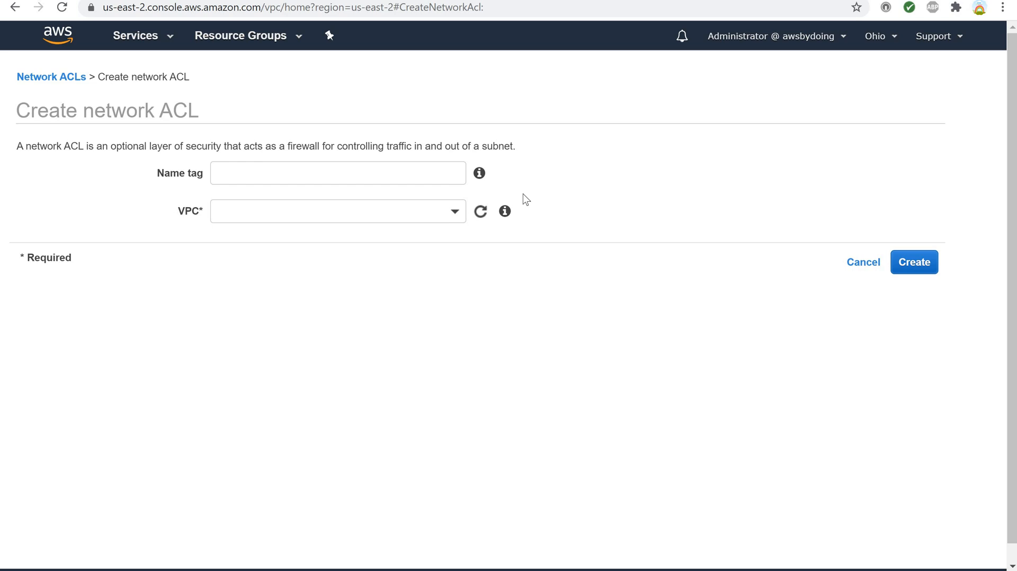
pyautogui.click(300, 175)
pyautogui.write('my')
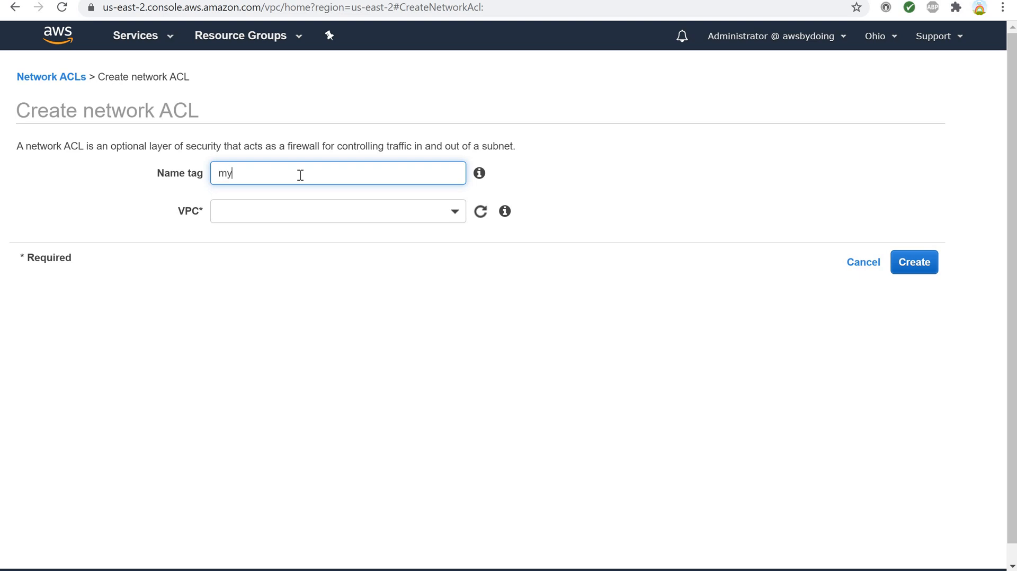
pyautogui.write('NetworkACL')
pyautogui.moveTo(483, 174)
pyautogui.moveTo(507, 216)
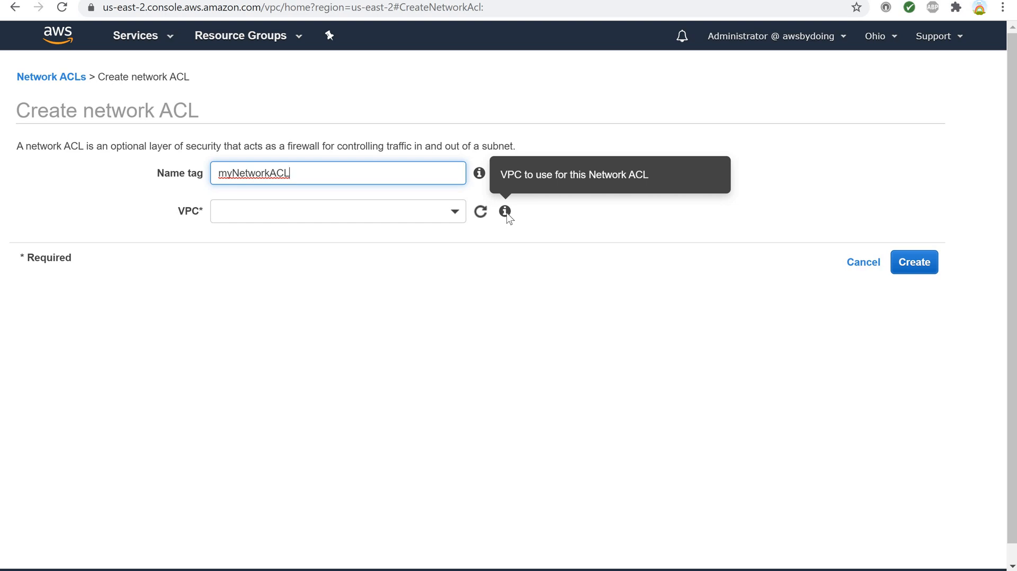
pyautogui.click(454, 214)
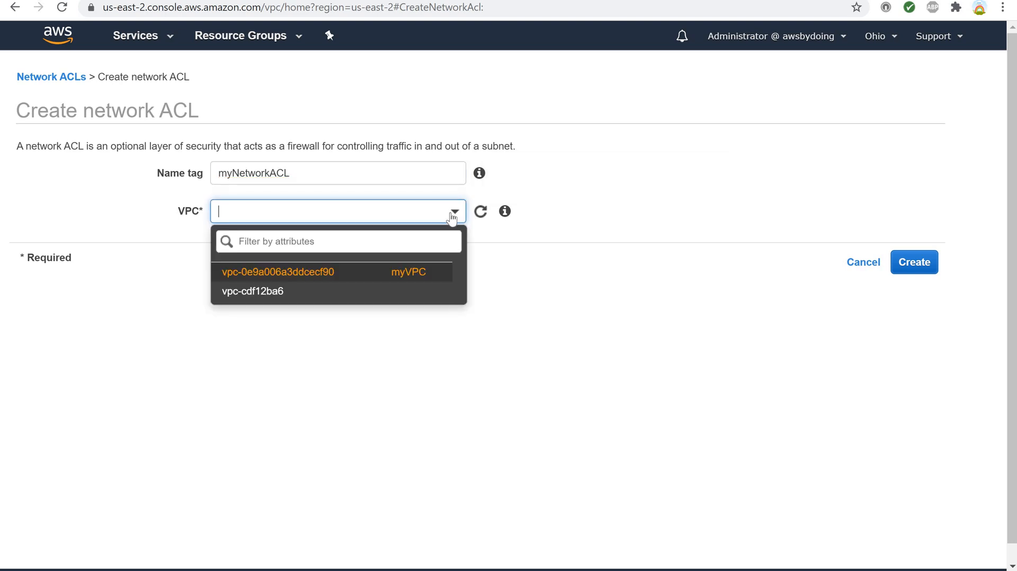
pyautogui.click(408, 275)
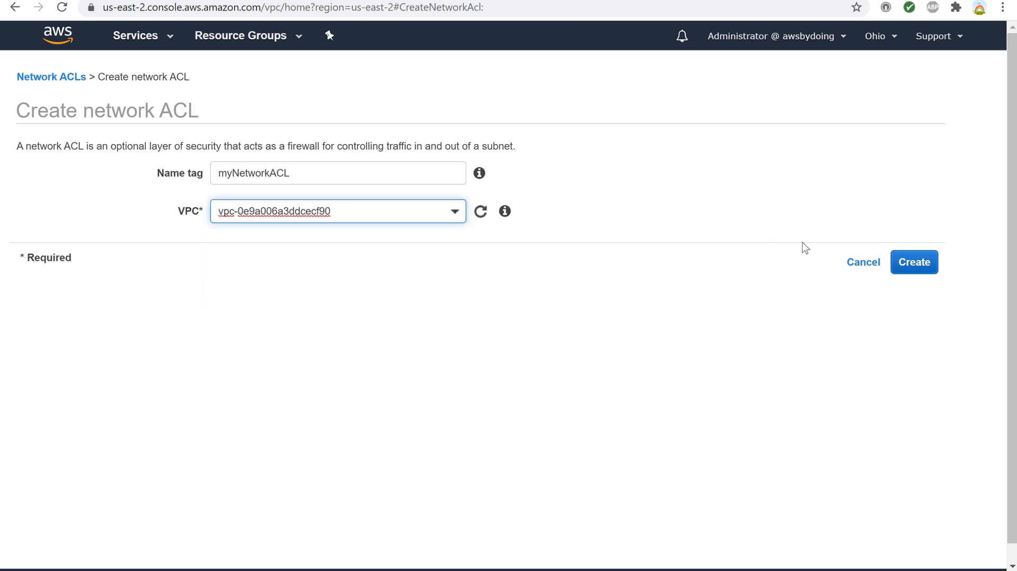
pyautogui.click(901, 263)
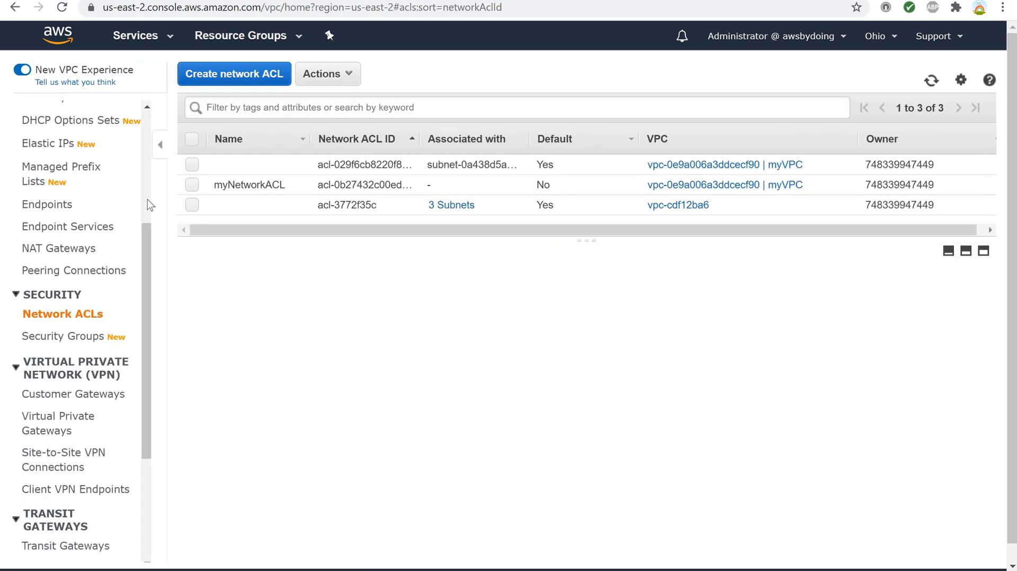
# - View the details of myNetworkACL, and revisit the VPC dashboard and the network ACL list
pyautogui.click(192, 185)
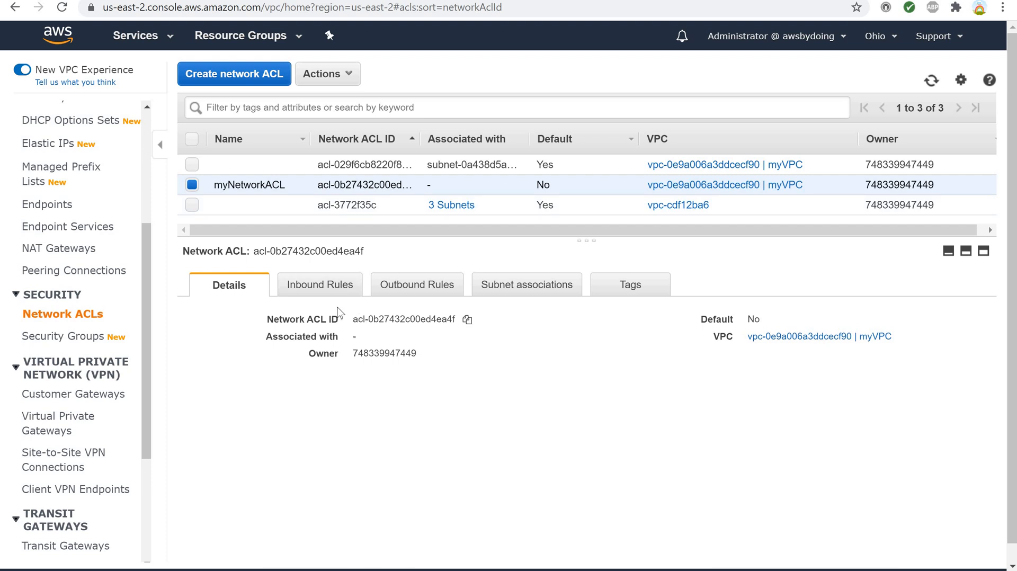
pyautogui.scroll(4, 58, 159)
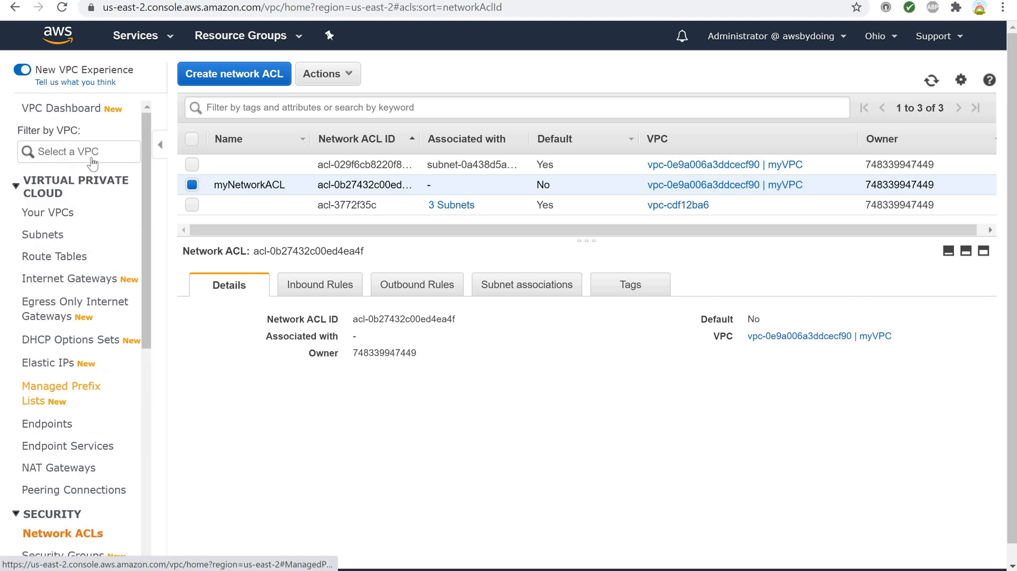
pyautogui.click(59, 112)
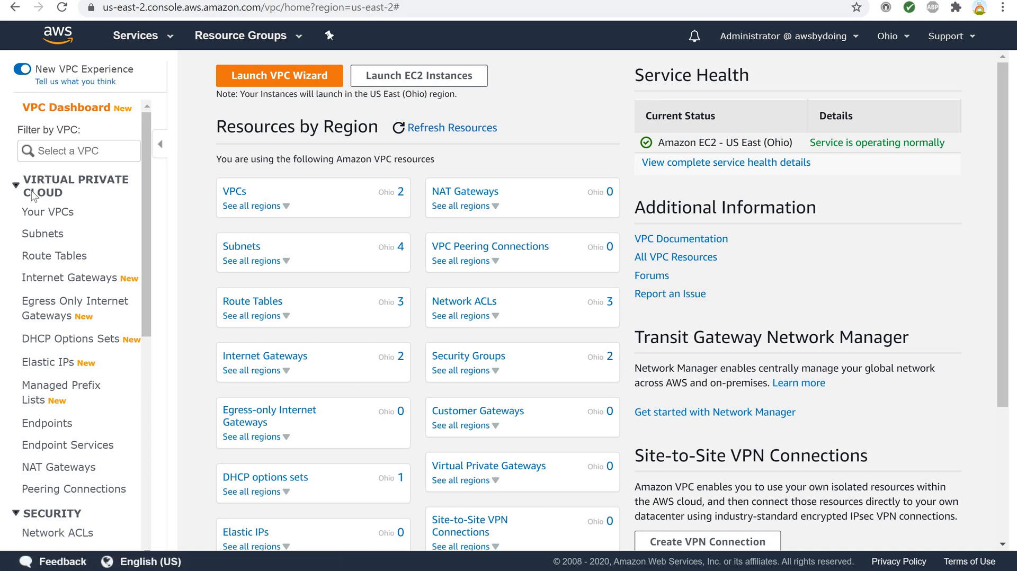
pyautogui.scroll(-4, 37, 238)
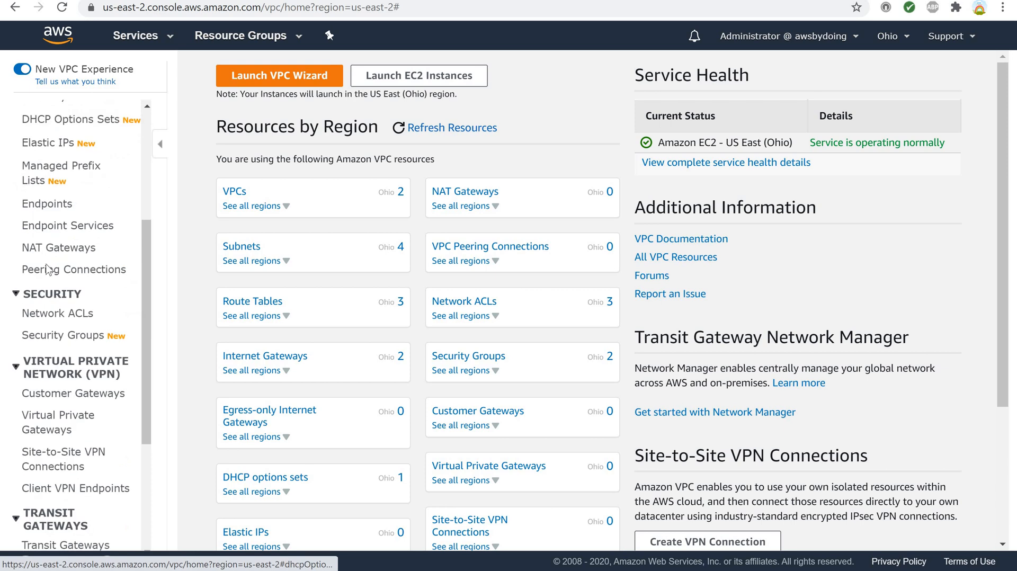
pyautogui.click(51, 317)
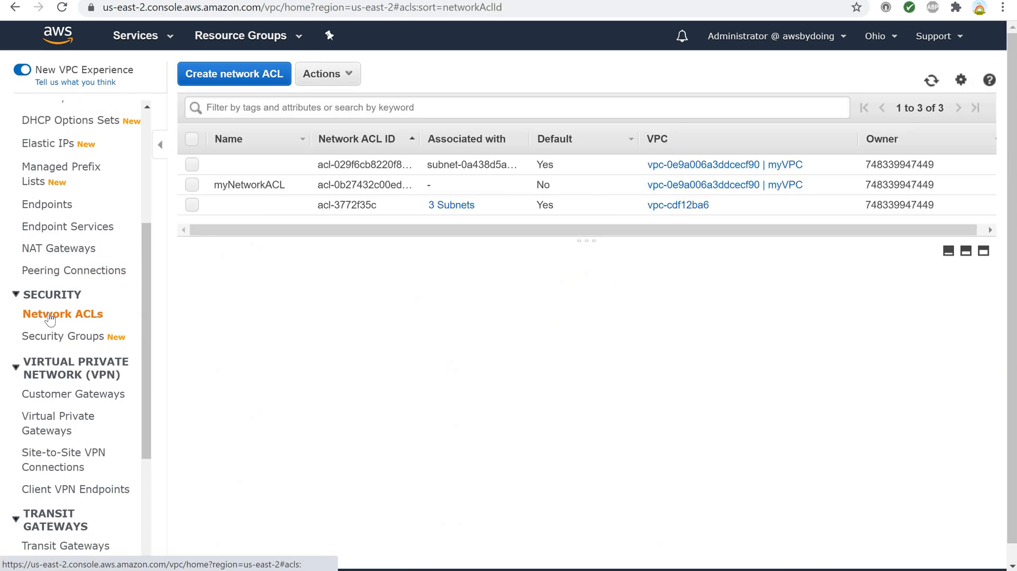
# - Select myNetworkACL and review its inbound and outbound rules
pyautogui.click(193, 185)
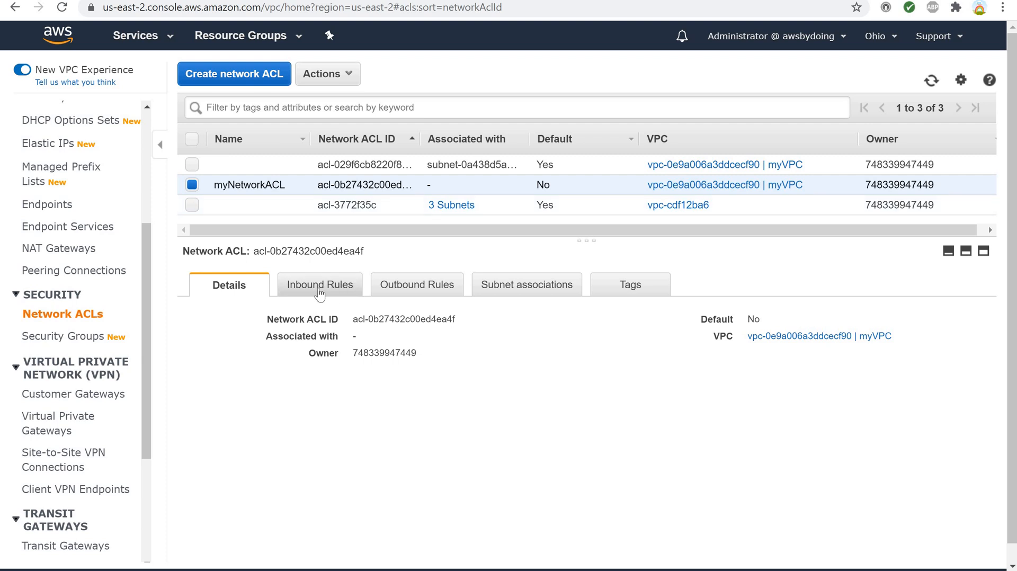
pyautogui.click(320, 294)
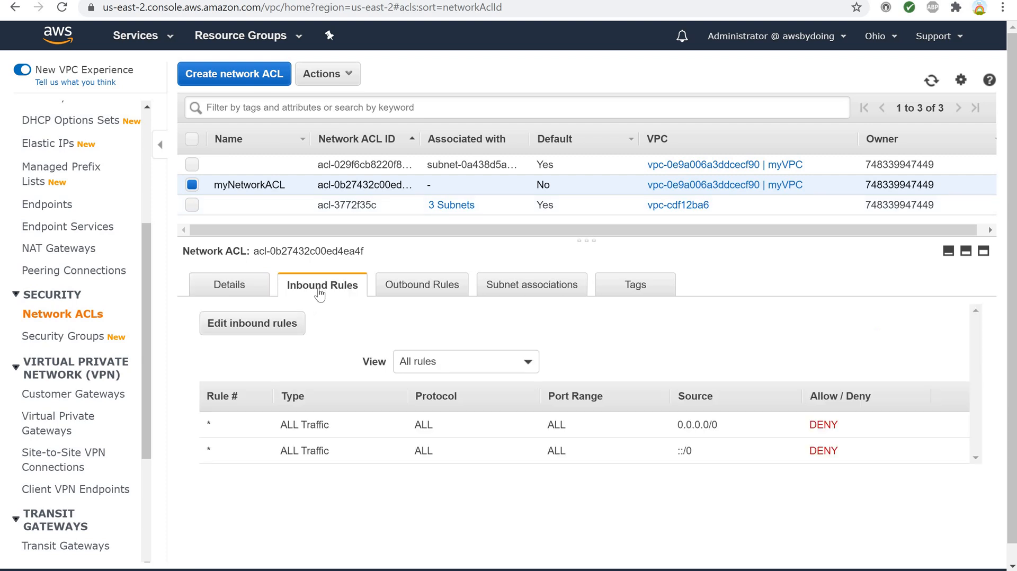
pyautogui.click(413, 289)
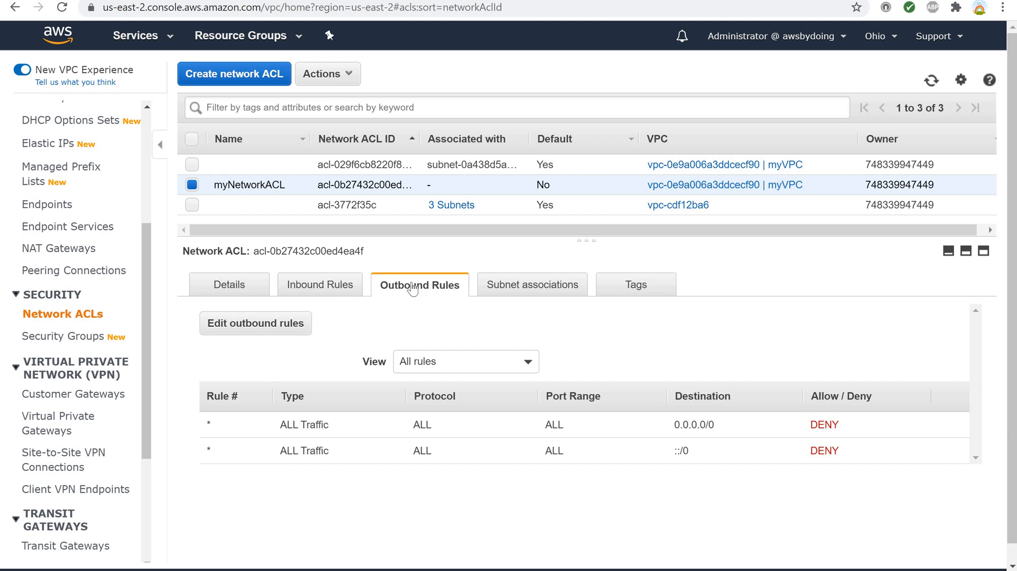
# - Start editing myNetworkACL's inbound rules and add rule 100 with the type HTTP (80)
pyautogui.click(335, 294)
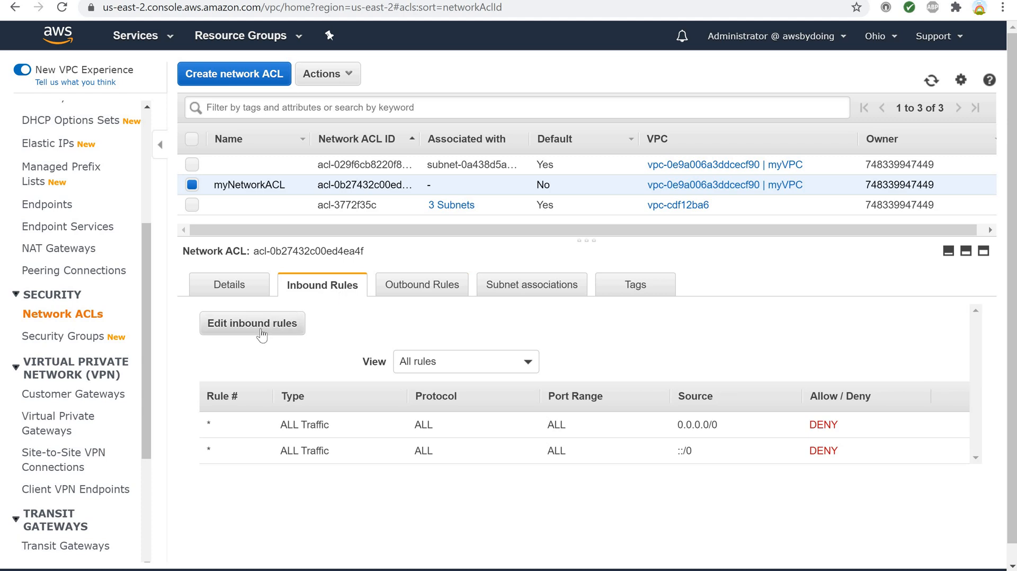
pyautogui.click(252, 323)
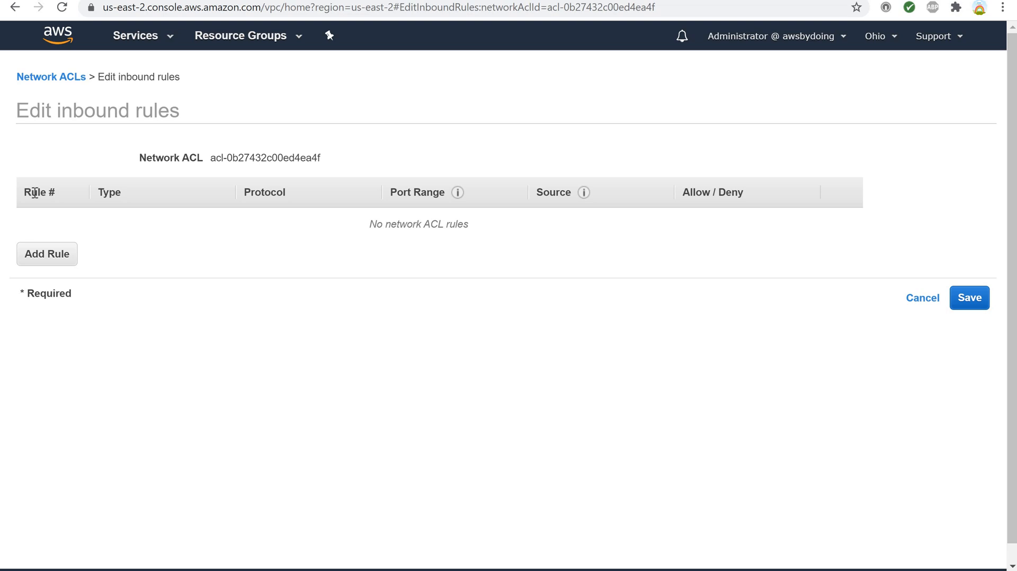
pyautogui.click(43, 255)
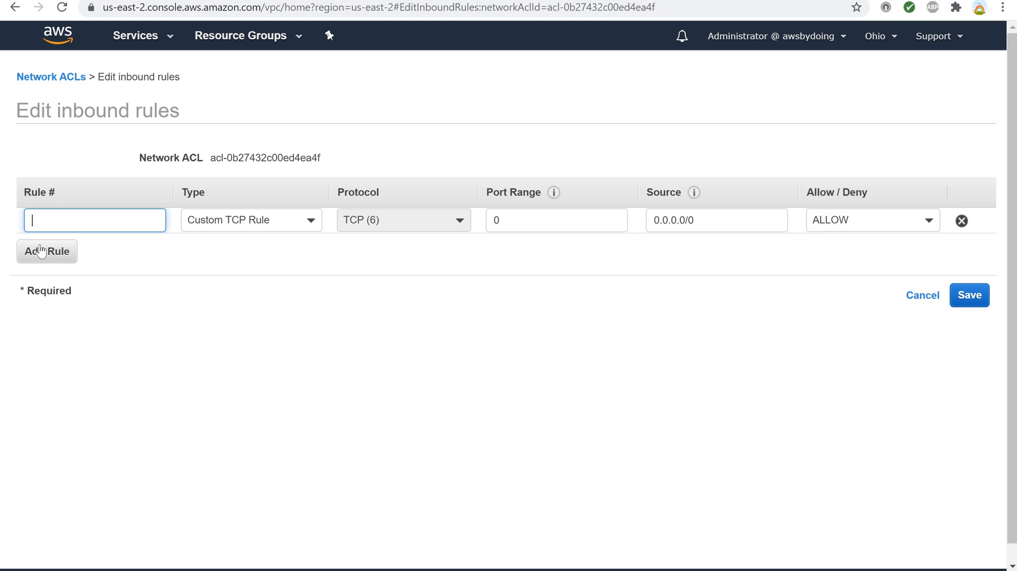
pyautogui.click(42, 218)
pyautogui.write('100')
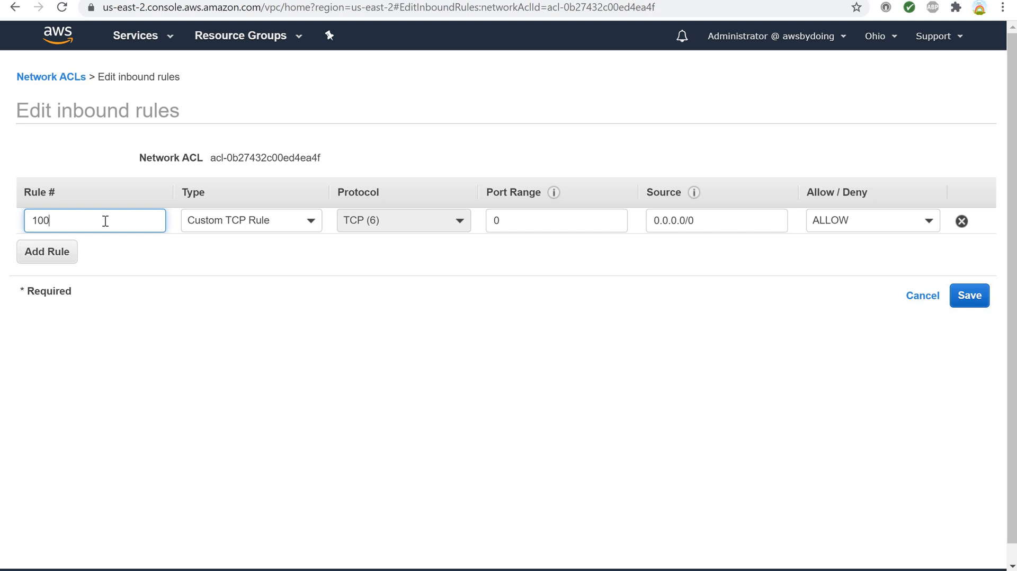
pyautogui.click(311, 221)
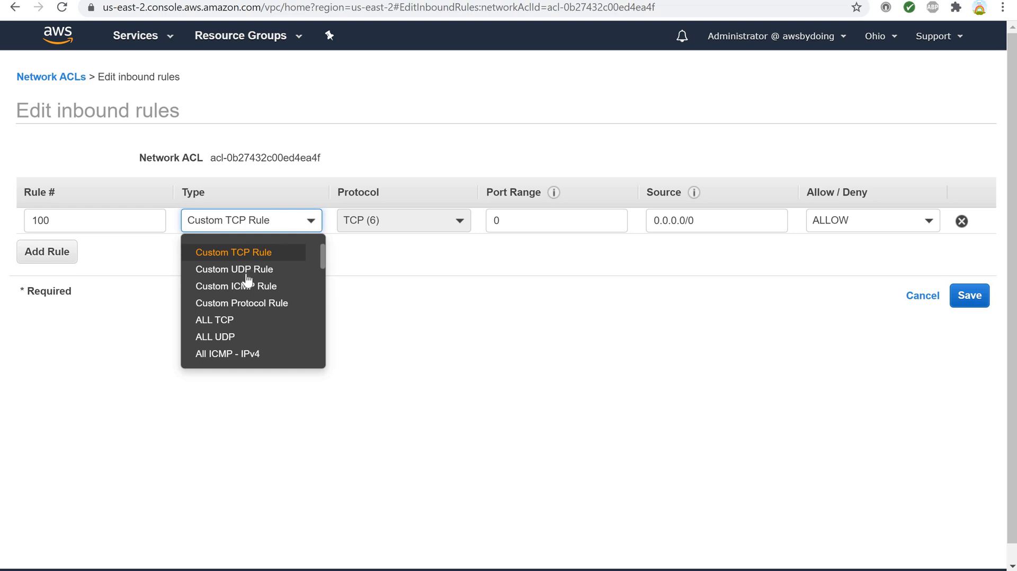
pyautogui.scroll(-3, 242, 286)
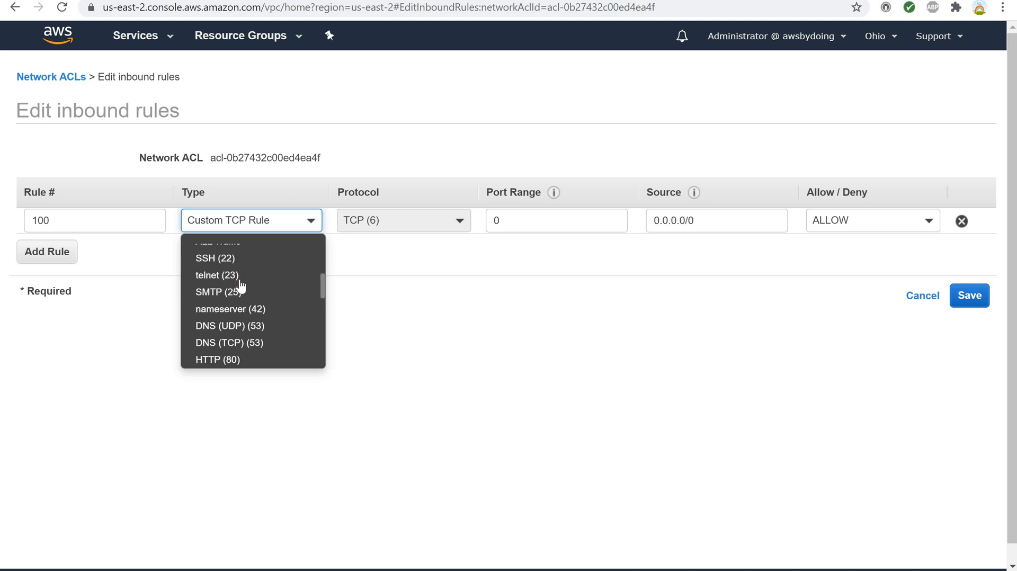
pyautogui.click(223, 356)
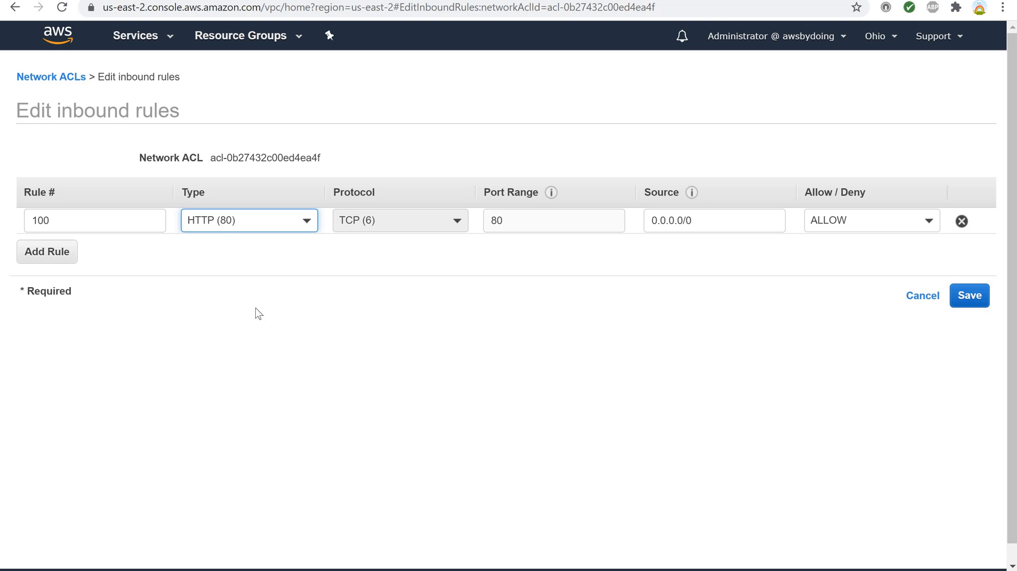
# - Examine the port range, type options, source and allow/deny choices of inbound rule 100
pyautogui.click(508, 222)
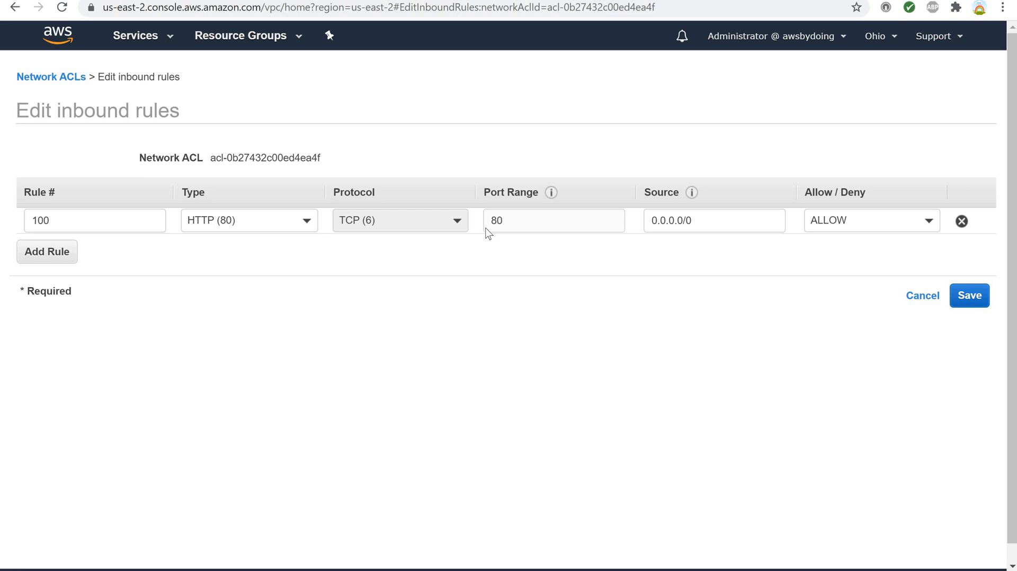
pyautogui.click(304, 228)
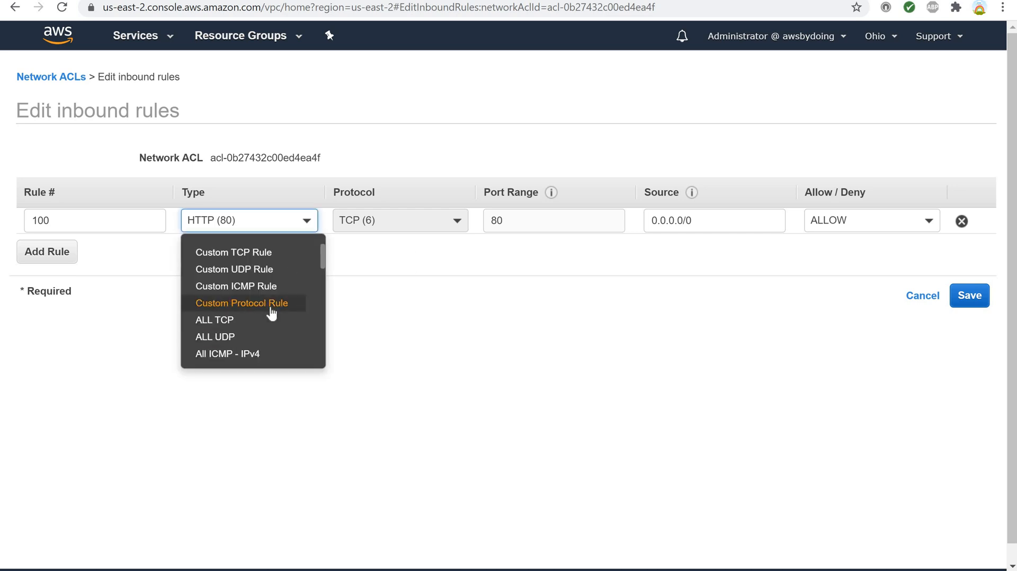
pyautogui.click(366, 265)
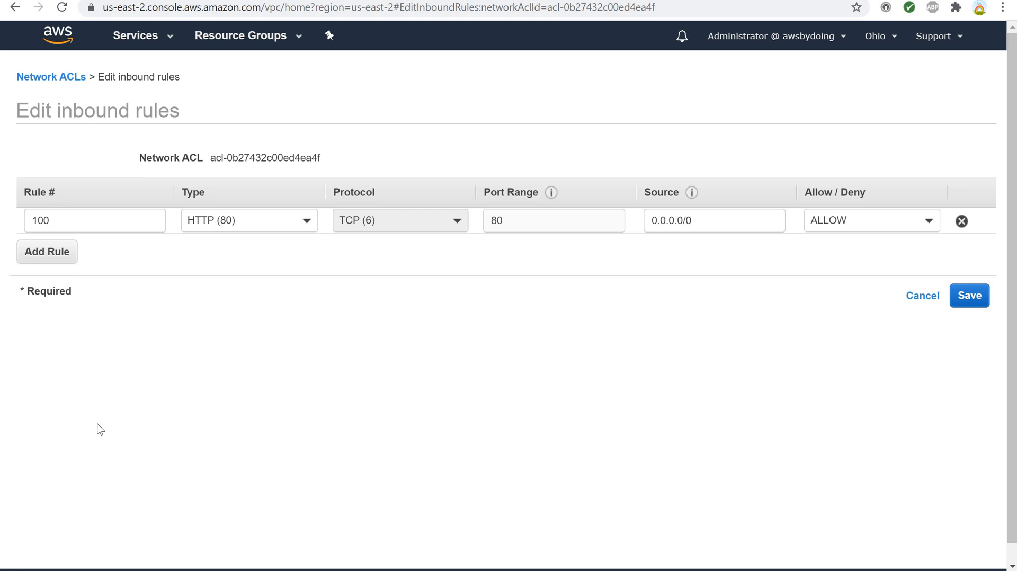
pyautogui.click(697, 220)
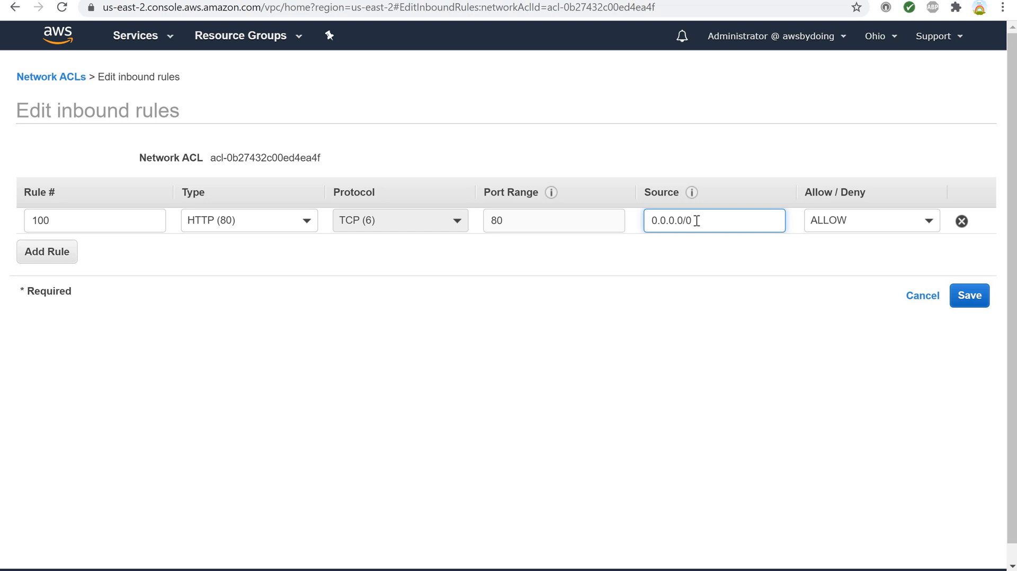
pyautogui.moveTo(696, 220); pyautogui.dragTo(643, 218)
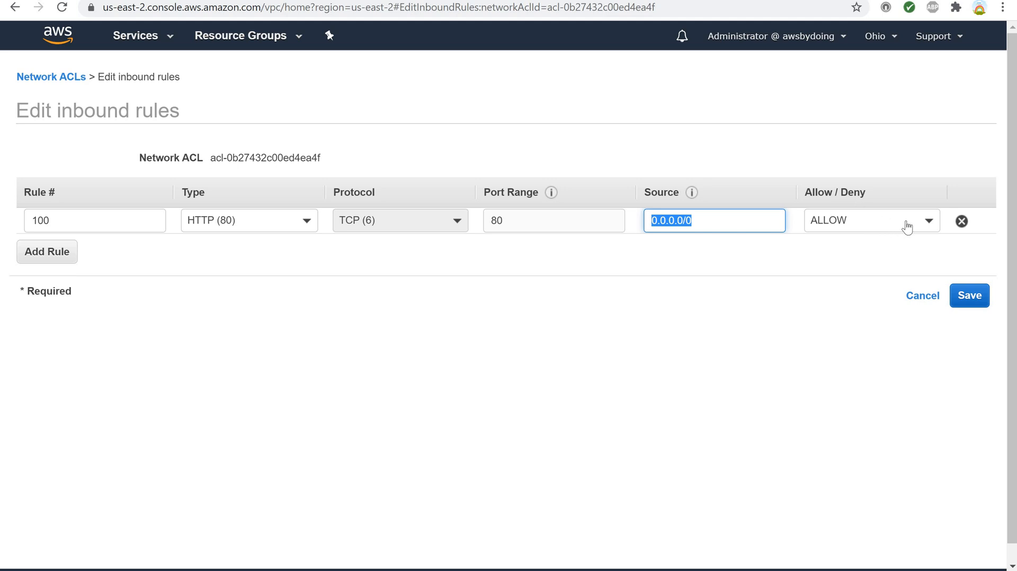
pyautogui.click(868, 232)
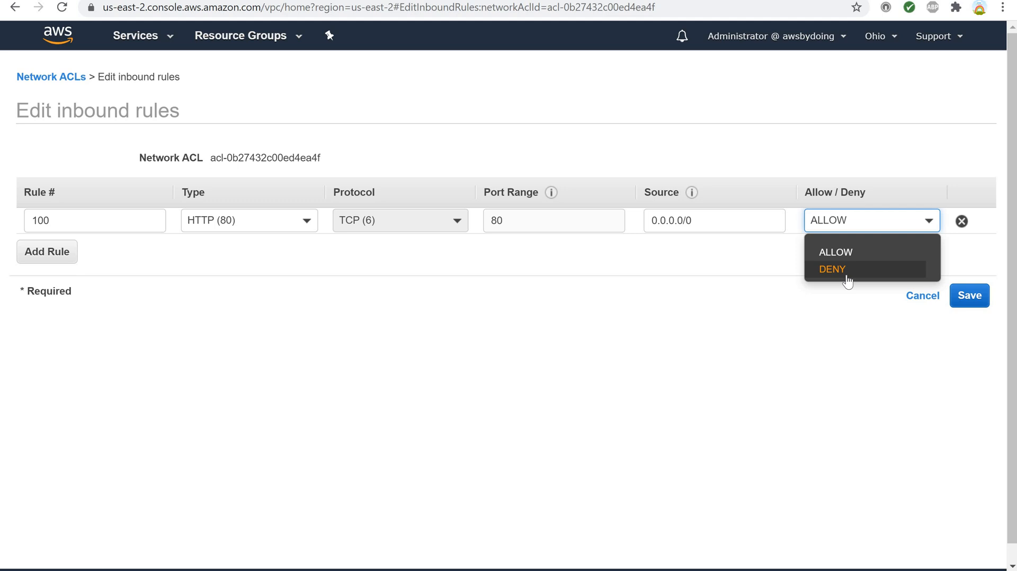
pyautogui.click(919, 192)
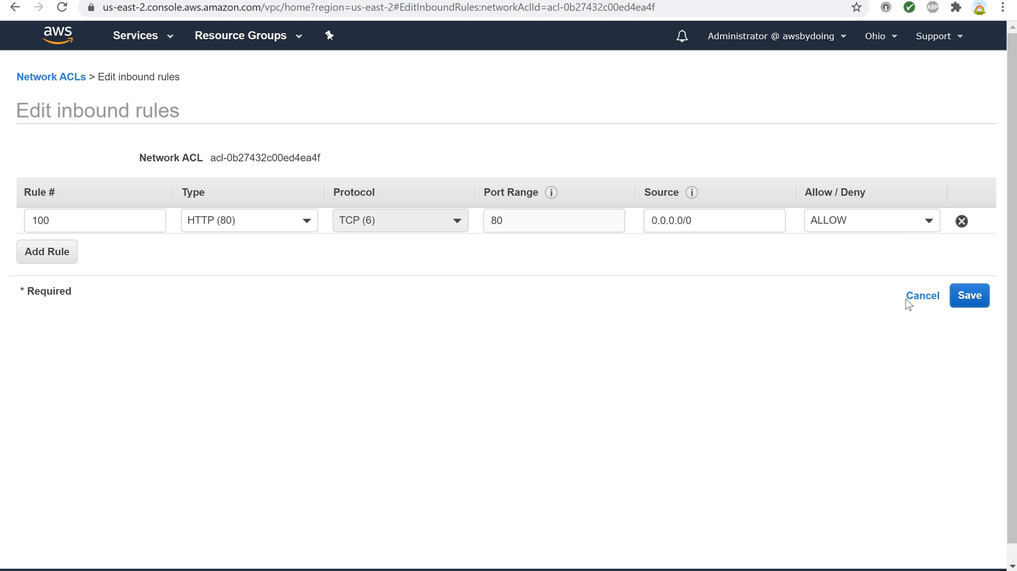
pyautogui.click(42, 253)
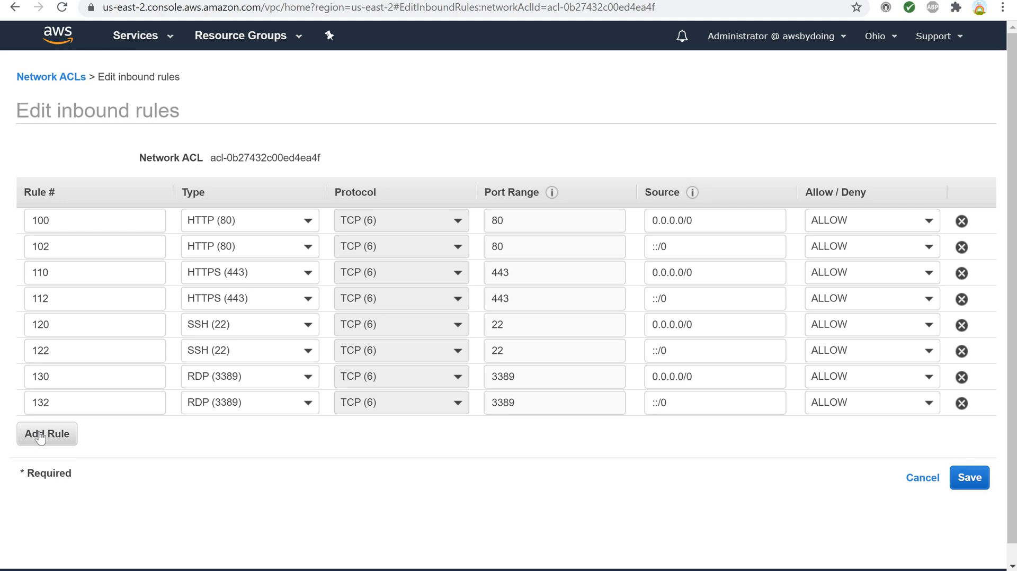
pyautogui.click(40, 436)
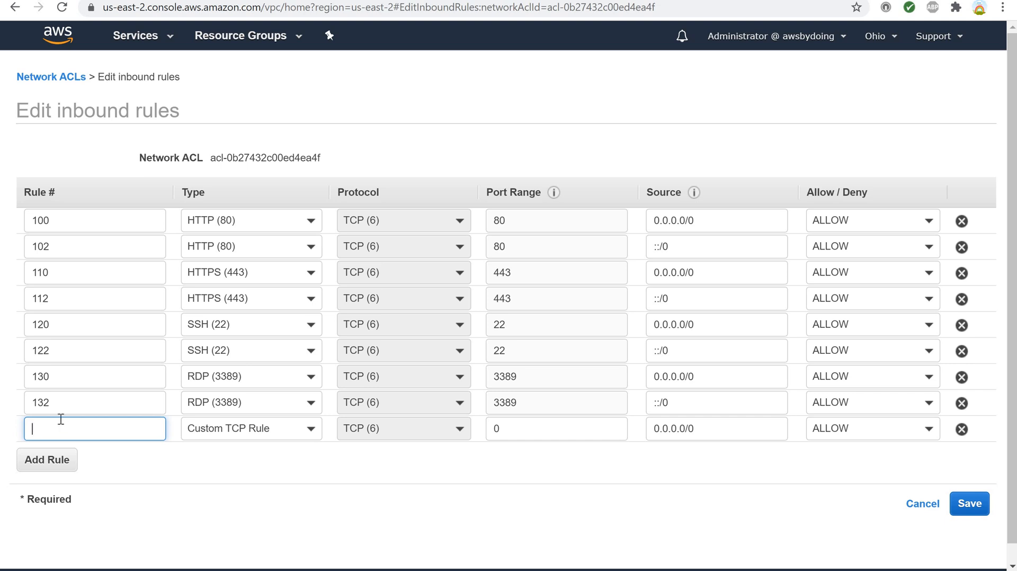
pyautogui.write('140')
pyautogui.click(509, 430)
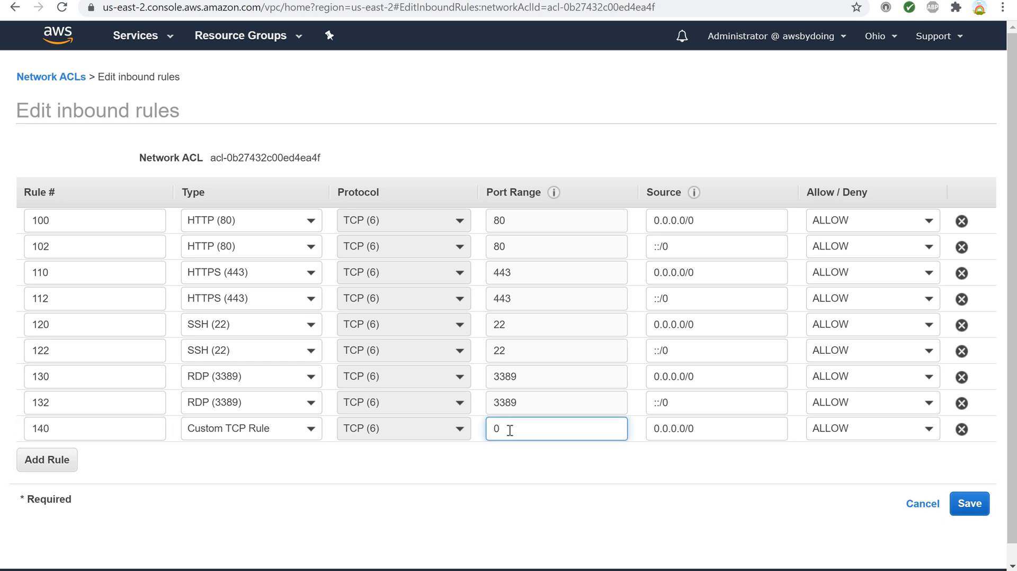
pyautogui.write('32768-')
pyautogui.write('65535')
pyautogui.click(59, 460)
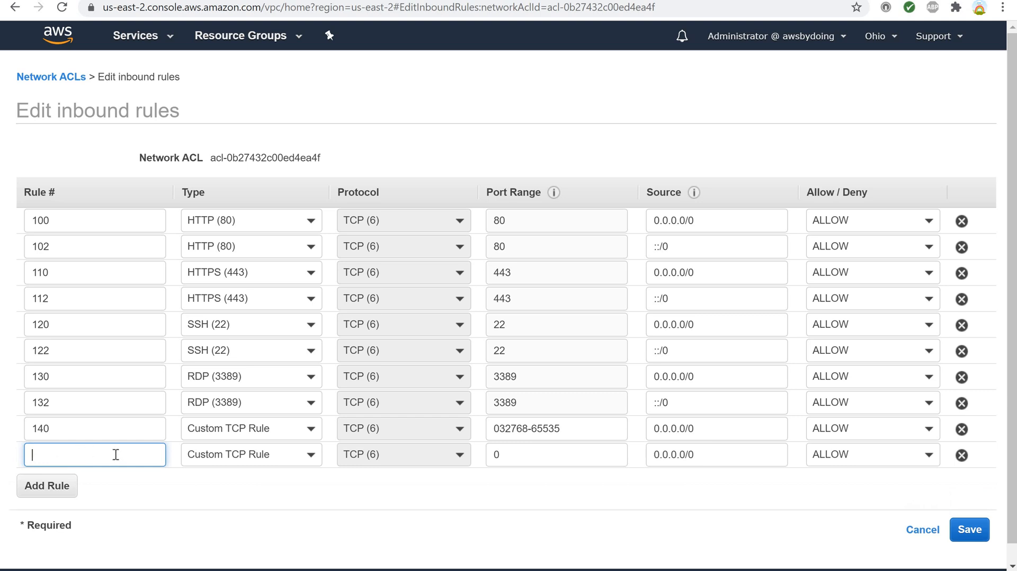
pyautogui.write('142')
pyautogui.click(506, 460)
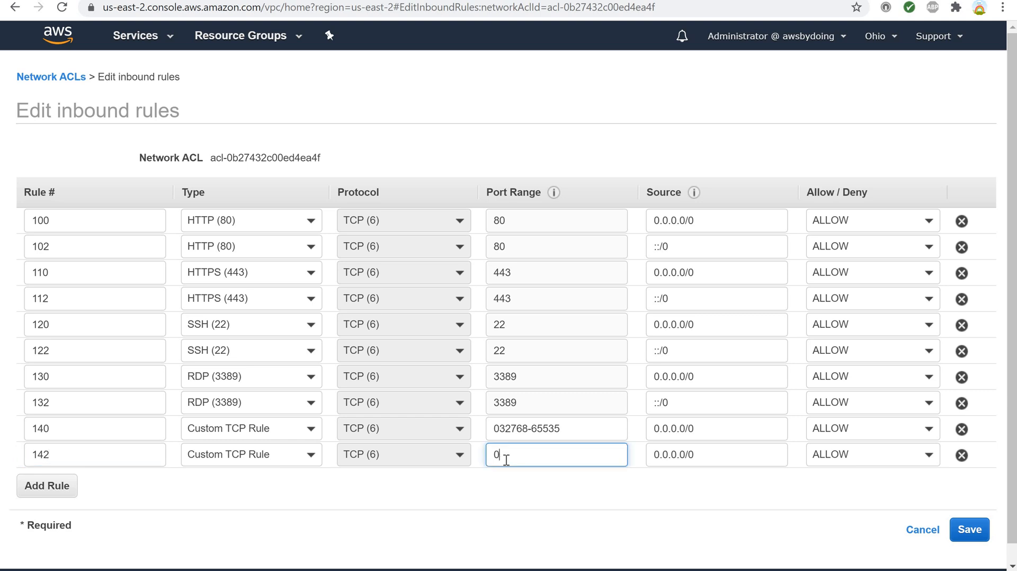
pyautogui.write('32768-65535')
pyautogui.click(704, 459)
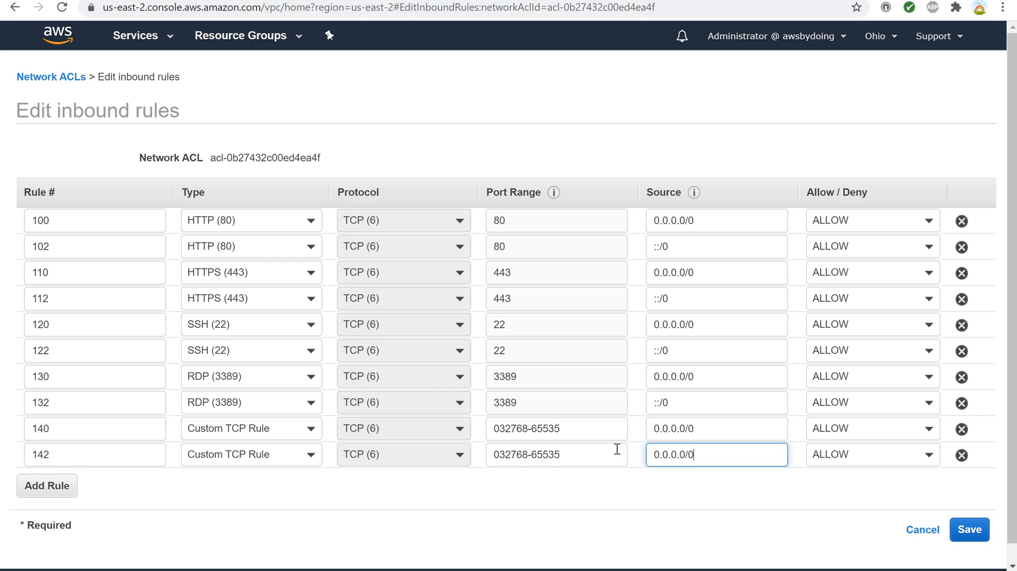
pyautogui.hotkey('ctrl', 'a')
pyautogui.write('::/0')
pyautogui.click(974, 535)
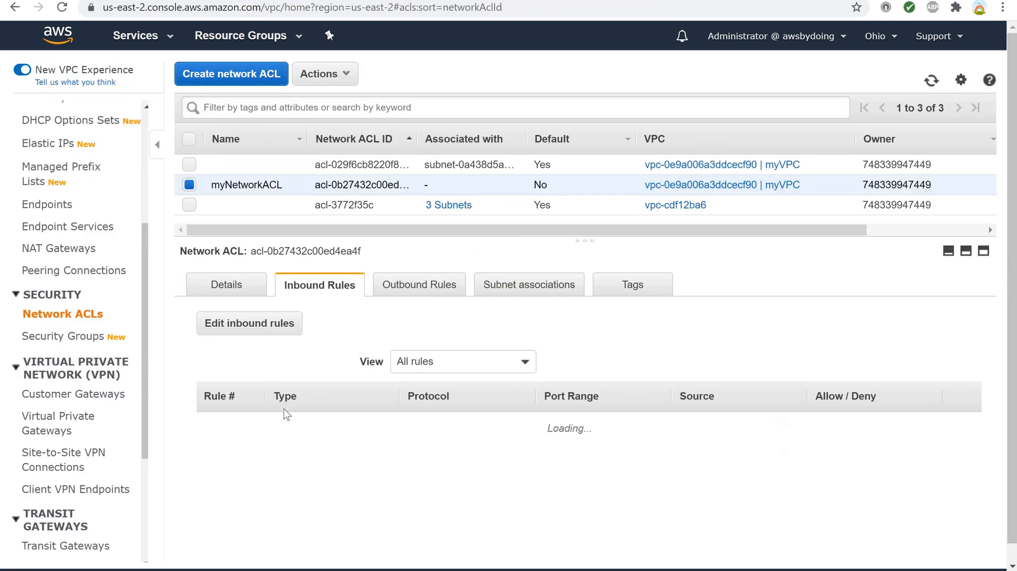
# - Review the full list of saved inbound rules for myNetworkACL
pyautogui.scroll(-3, 370, 406)
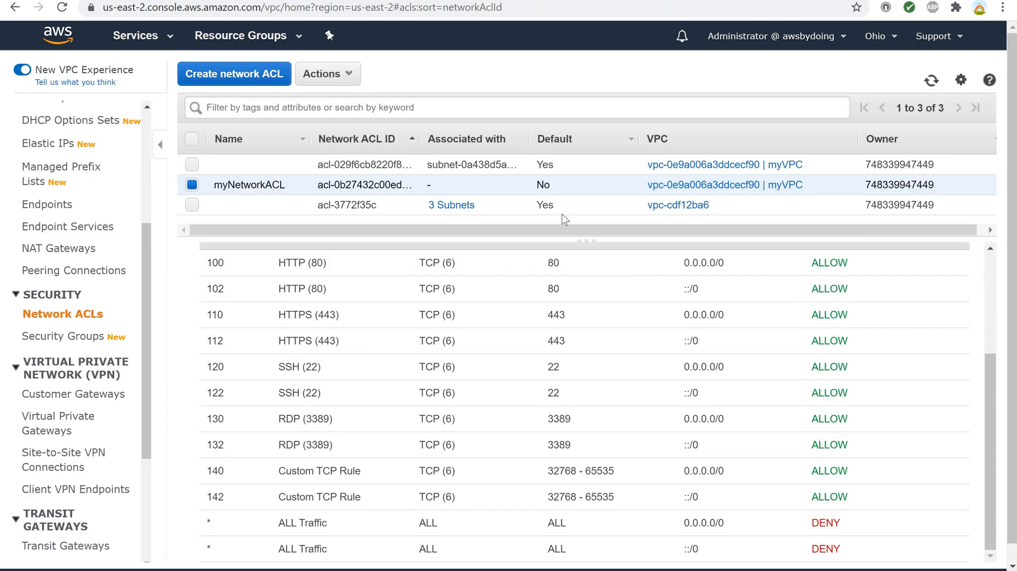
pyautogui.moveTo(585, 240)
pyautogui.mouseDown()
pyautogui.moveTo(587, 227)
pyautogui.moveTo(580, 234)
pyautogui.mouseUp()
pyautogui.scroll(-1, 579, 346)
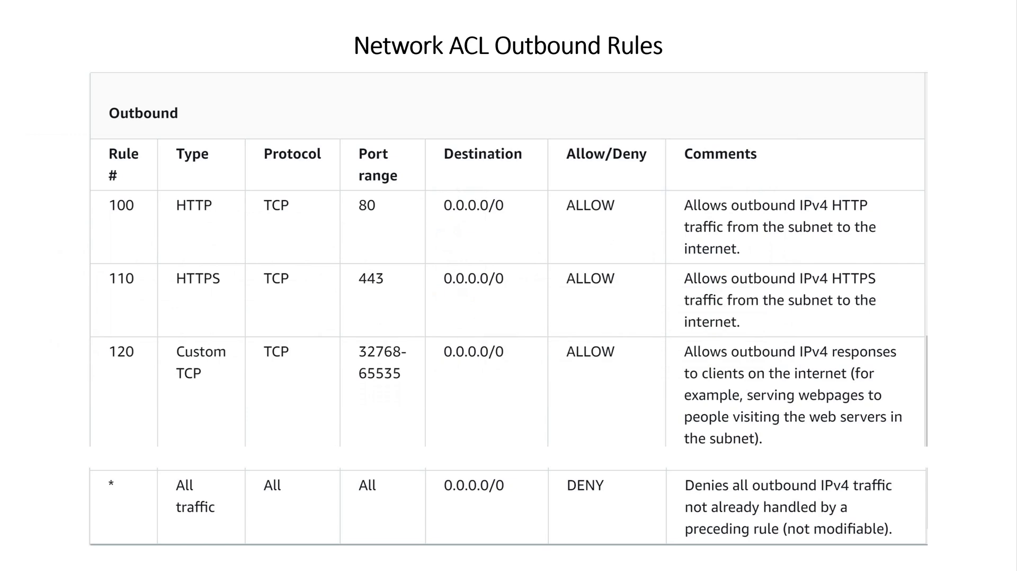
# - Return to the AWS console and add outbound allow rules 100 to 112 for HTTP and HTTPS to 0.0.0.0/0 and ::/0 on myNetworkACL
pyautogui.hotkey('alt', 'Tab')
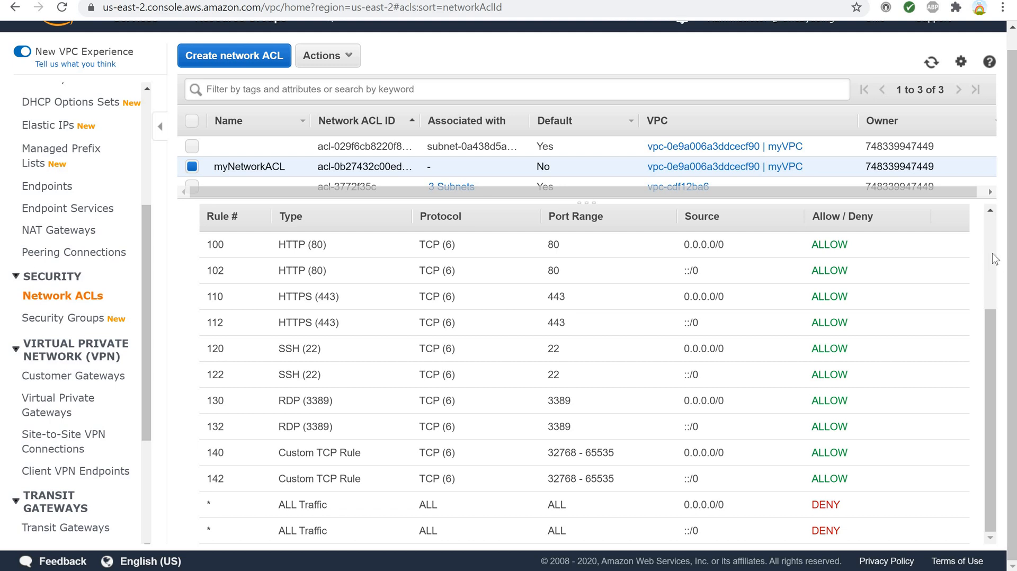
pyautogui.scroll(3, 994, 259)
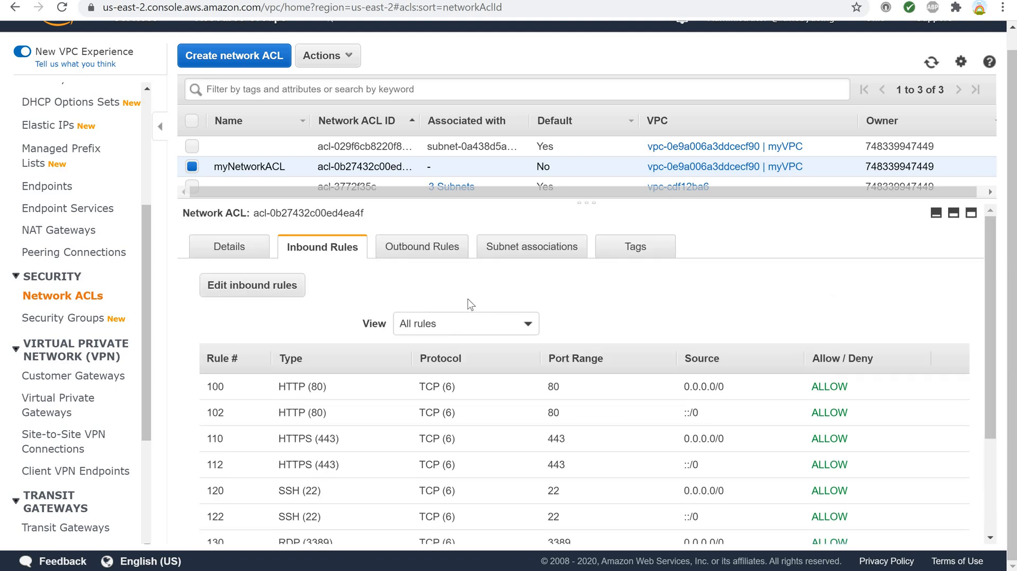
pyautogui.click(422, 254)
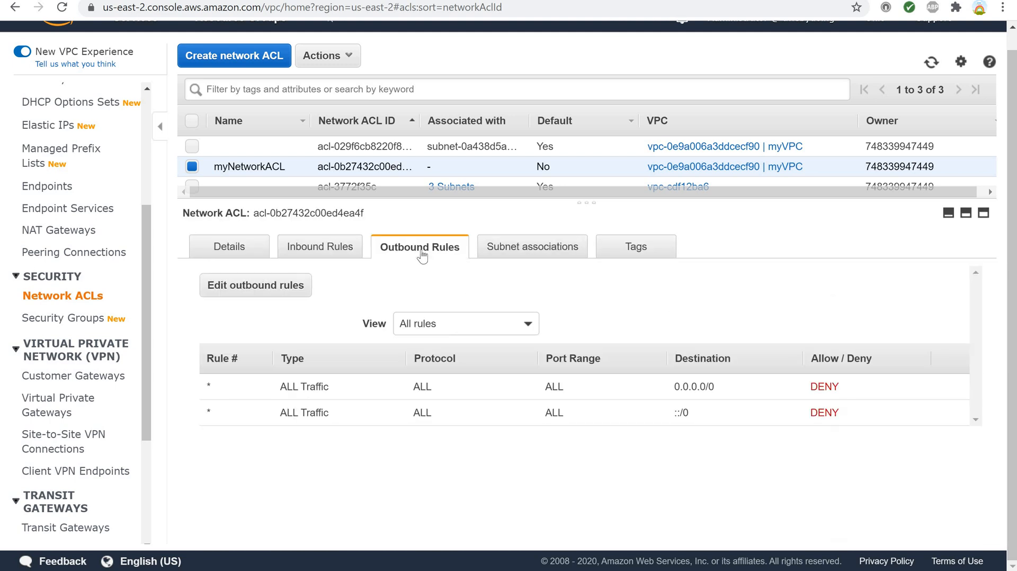
pyautogui.click(269, 288)
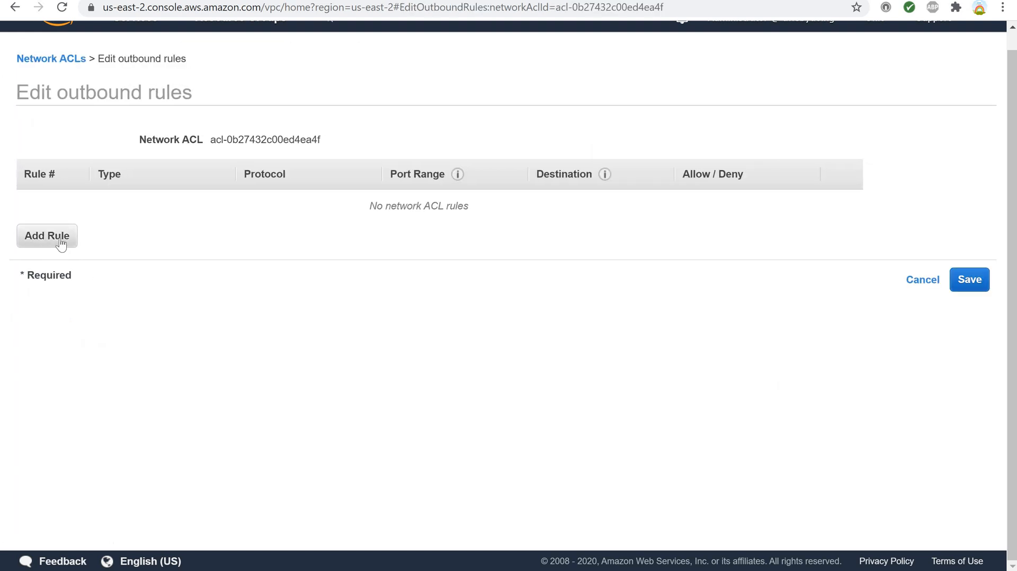
pyautogui.click(61, 242)
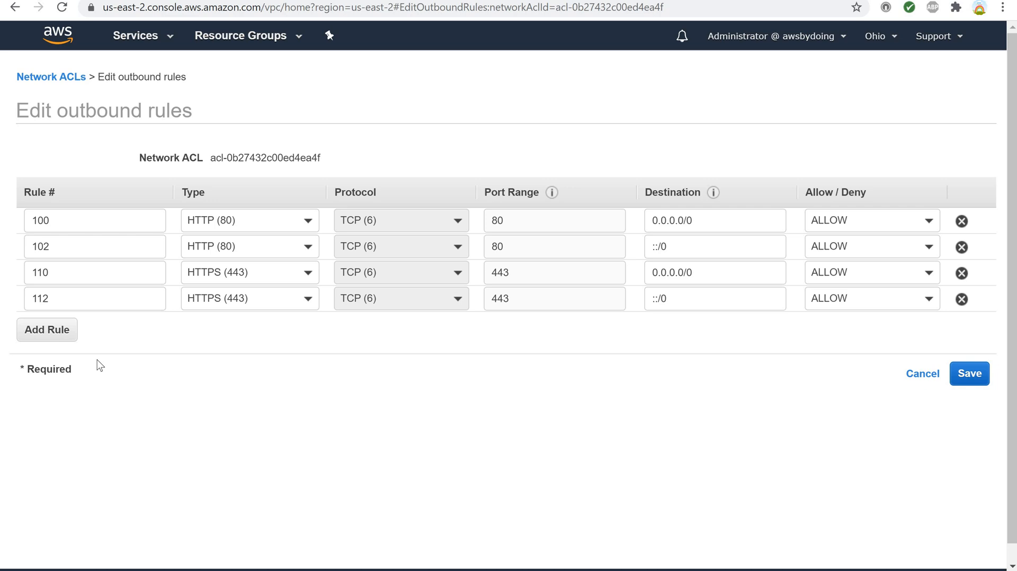
pyautogui.click(53, 334)
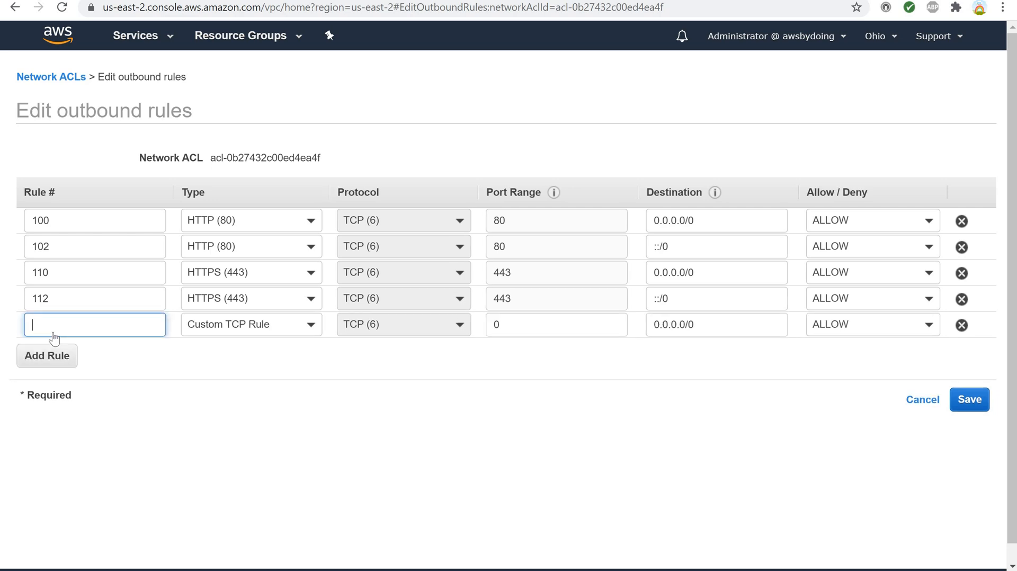
pyautogui.write('120')
pyautogui.click(506, 324)
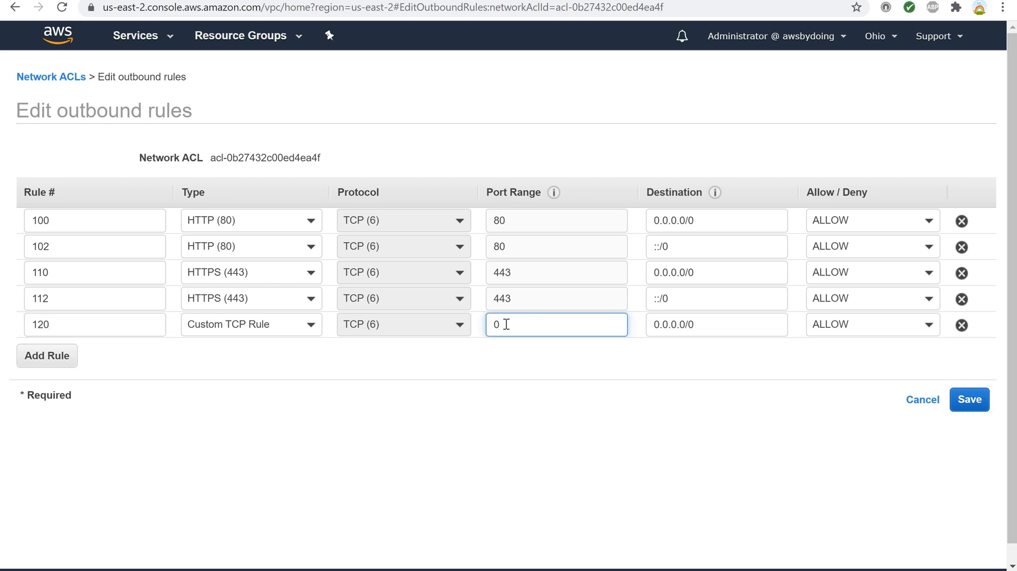
pyautogui.write('32768-65535')
pyautogui.click(60, 357)
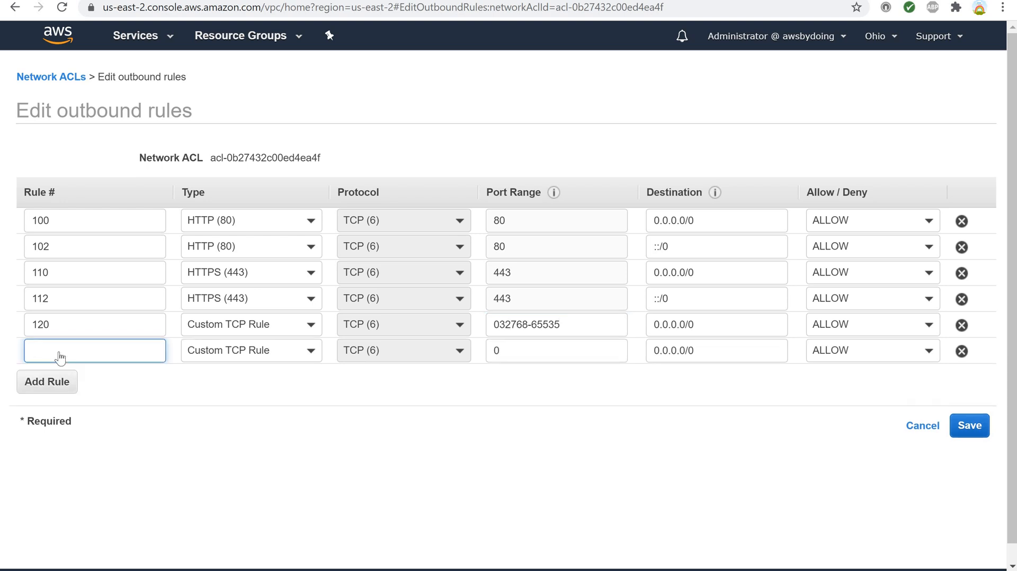
pyautogui.write('122')
pyautogui.click(502, 353)
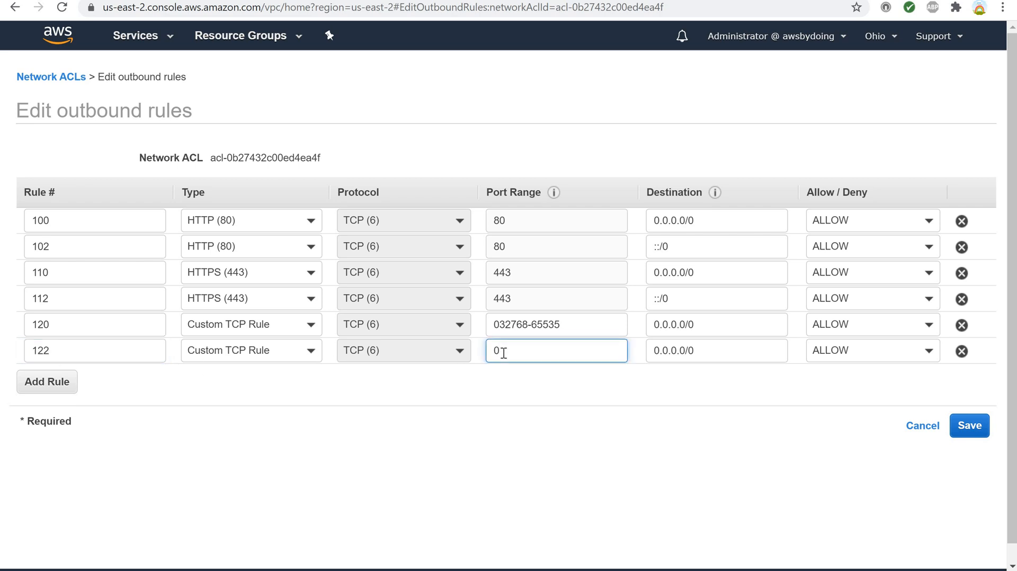
pyautogui.write('32768-65535')
pyautogui.click(968, 440)
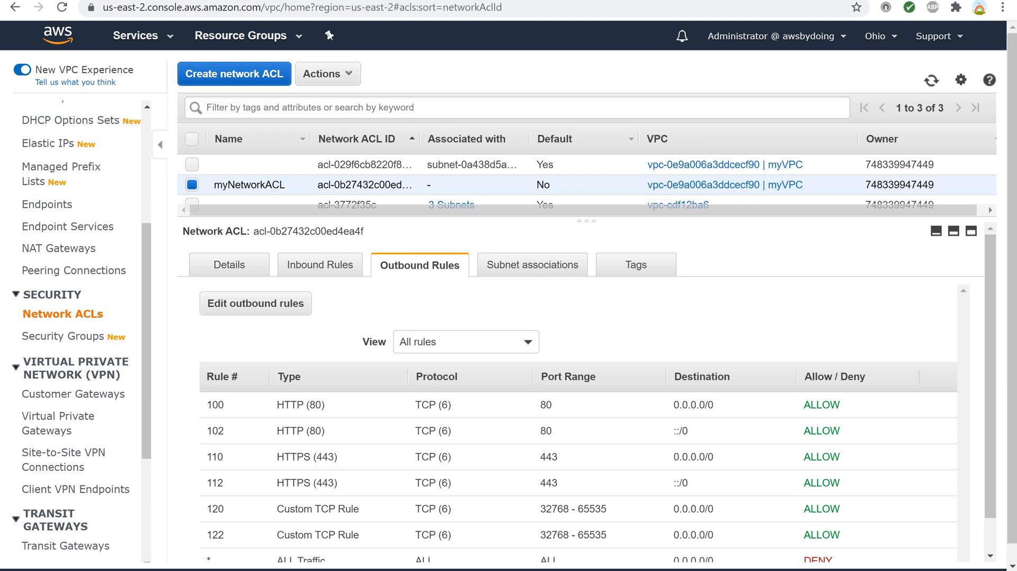
pyautogui.scroll(-3, 427, 410)
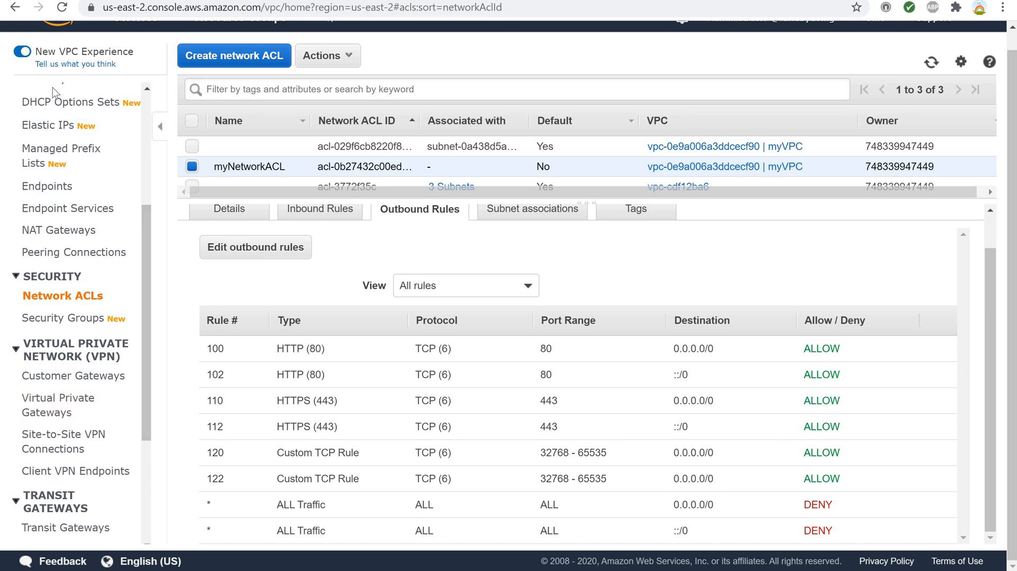
# - Go via the VPC dashboard to the security groups and start creating a new security group
pyautogui.scroll(4, 40, 138)
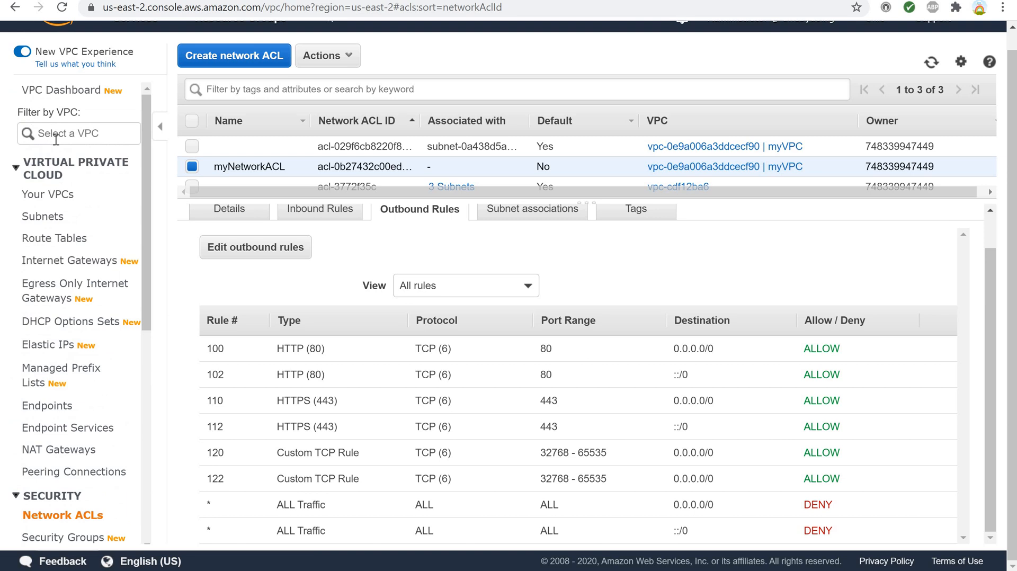
pyautogui.scroll(1, 50, 138)
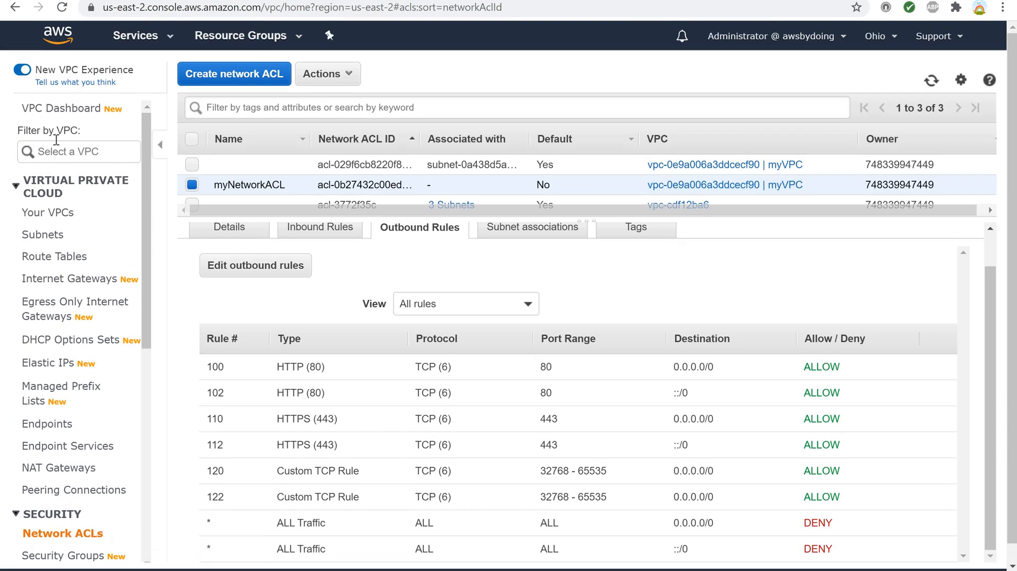
pyautogui.click(62, 111)
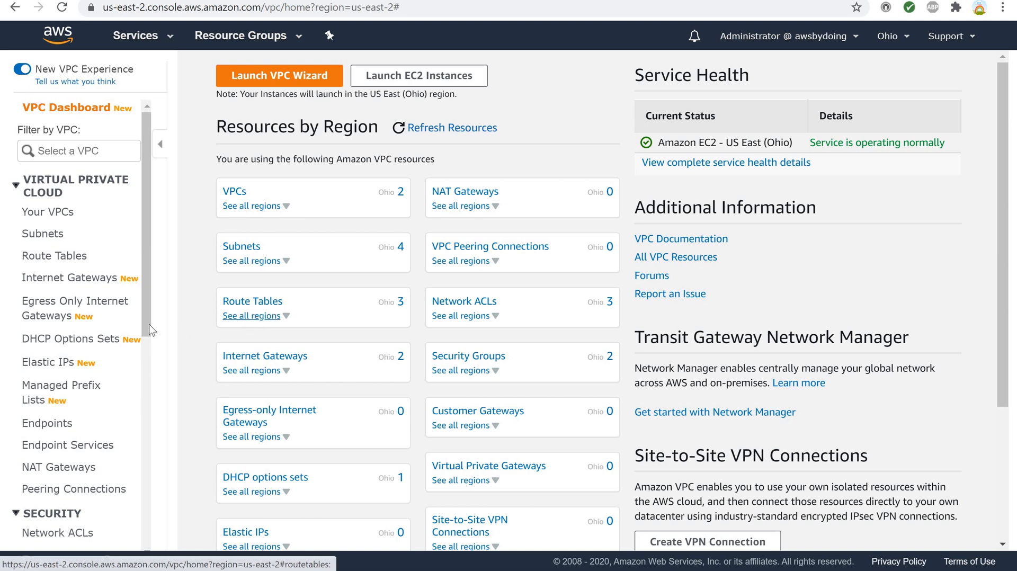
pyautogui.scroll(-4, 78, 325)
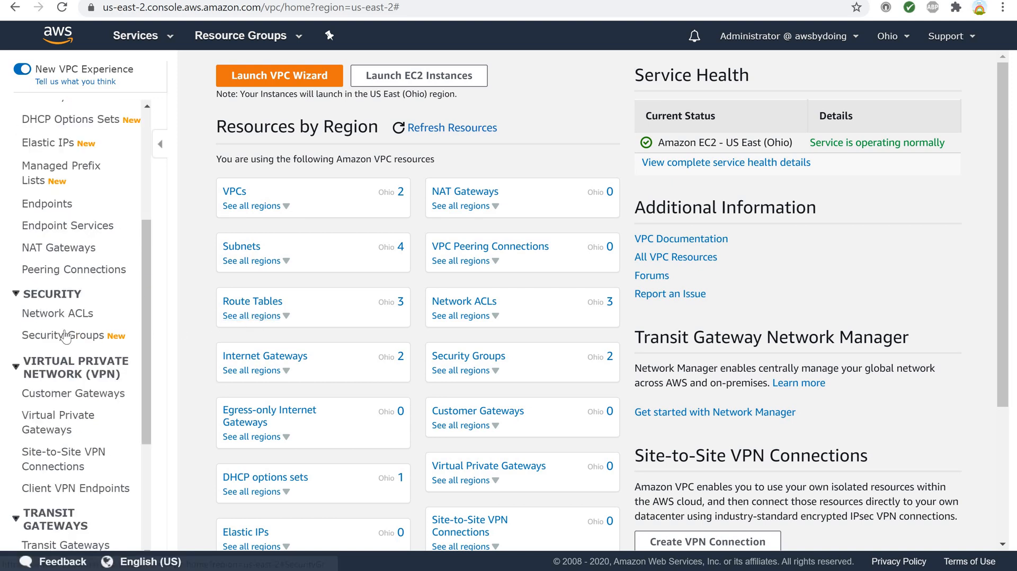
pyautogui.click(64, 337)
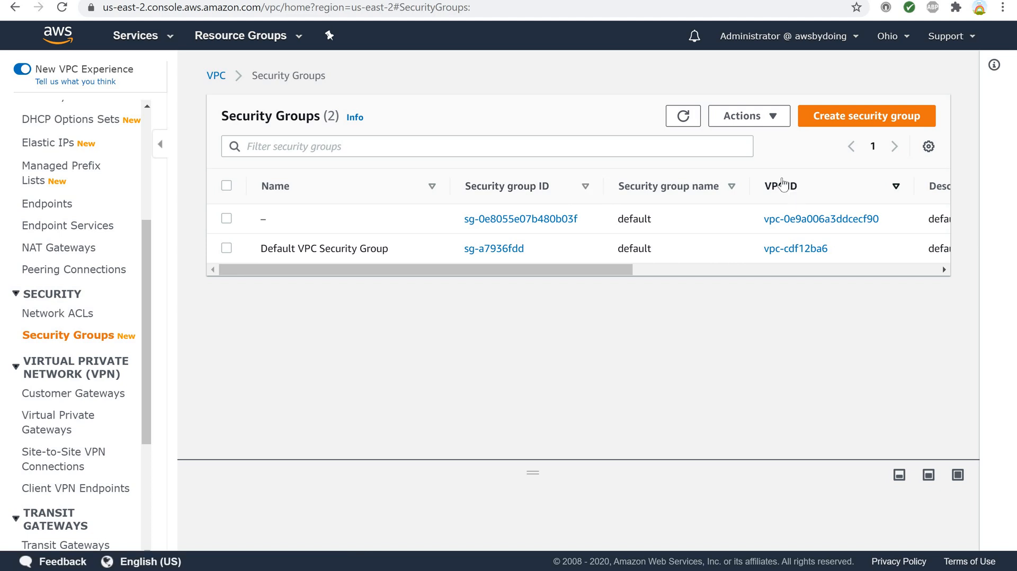
pyautogui.click(855, 123)
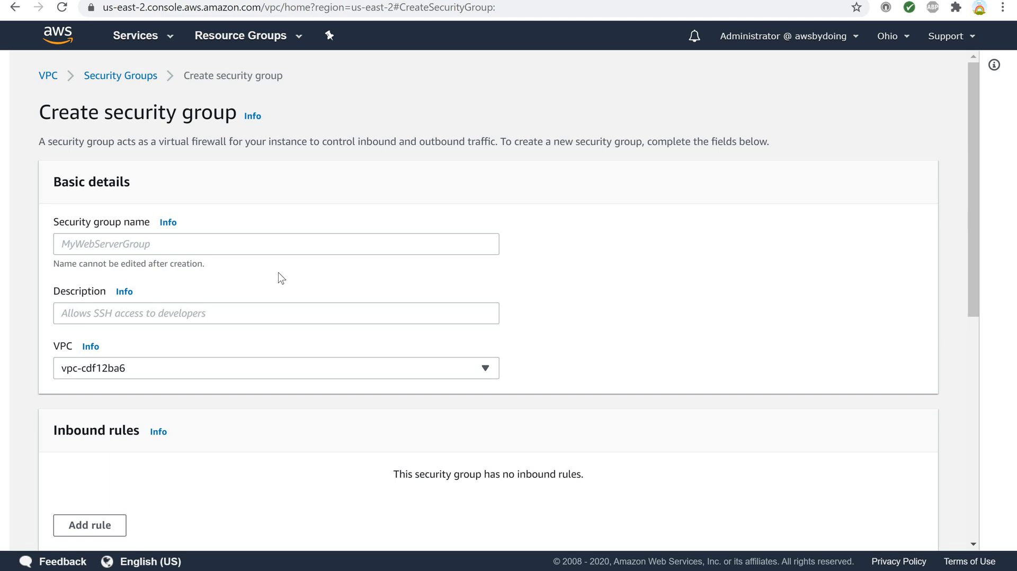
# - Name the security group mySecurityGroup, describe it as "my Security Group For Web Servers" and assign it to myVPC
pyautogui.click(151, 236)
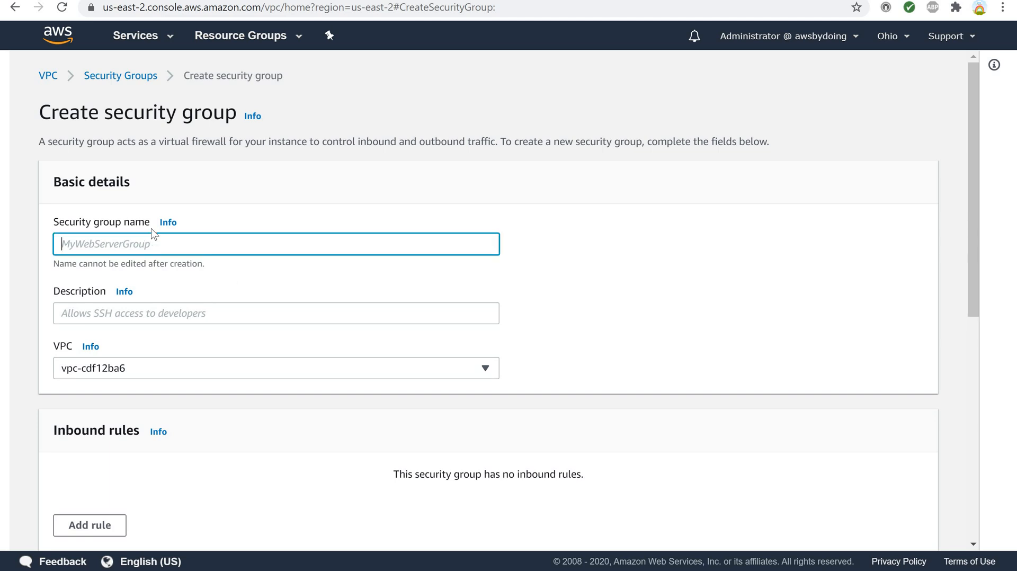
pyautogui.write('mySecurityGroup')
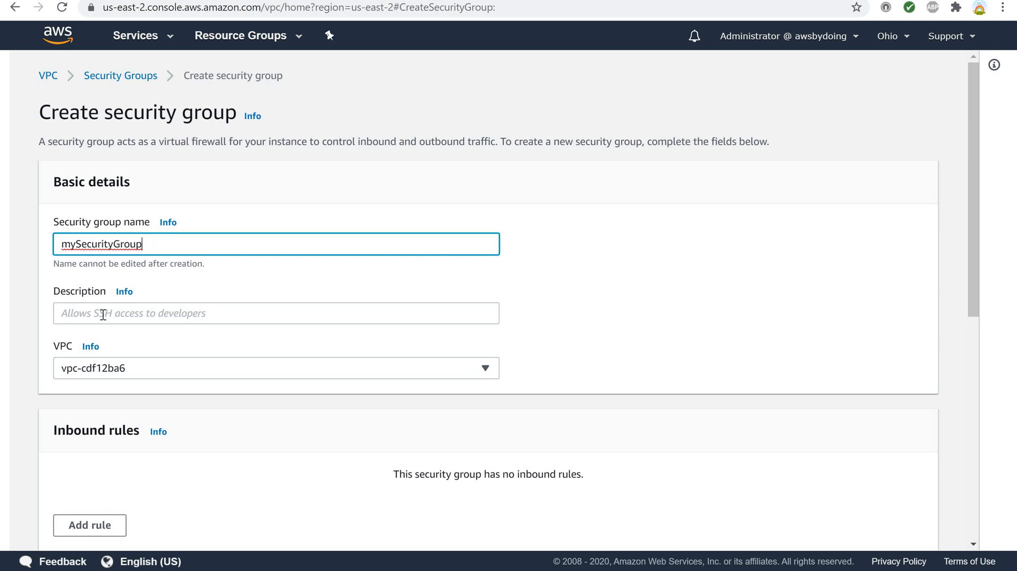
pyautogui.click(99, 314)
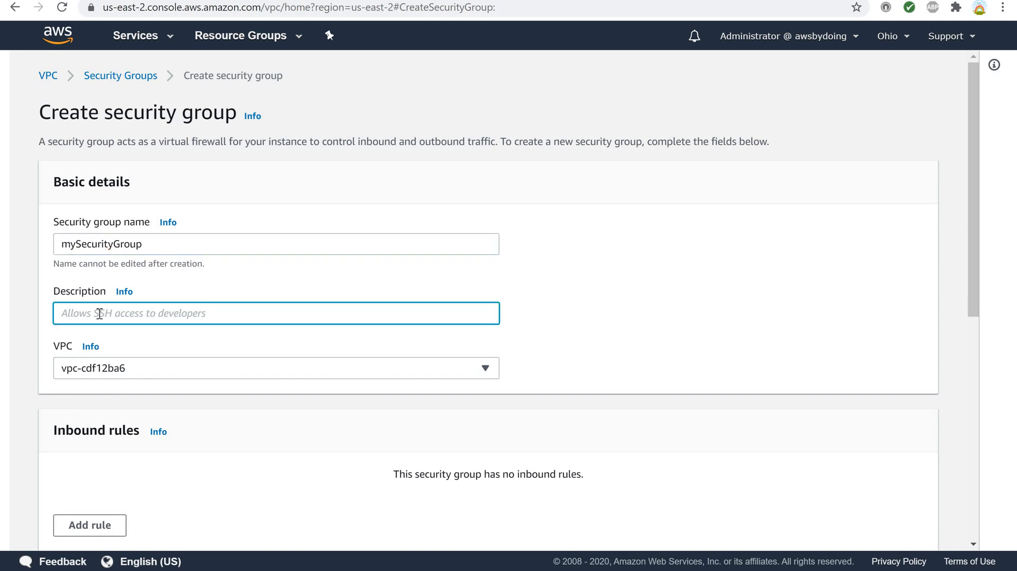
pyautogui.write('my')
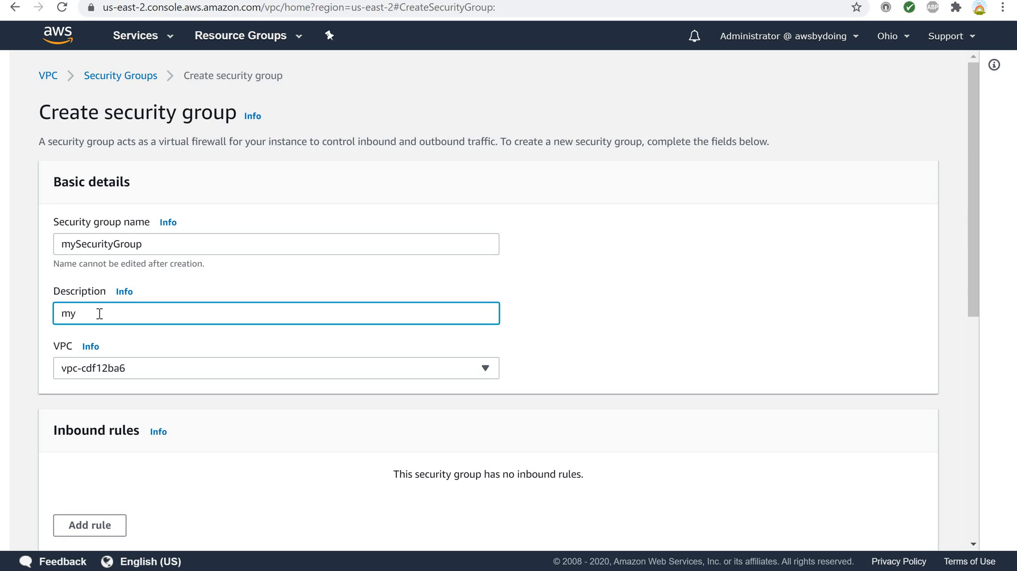
pyautogui.write(' Security Group For')
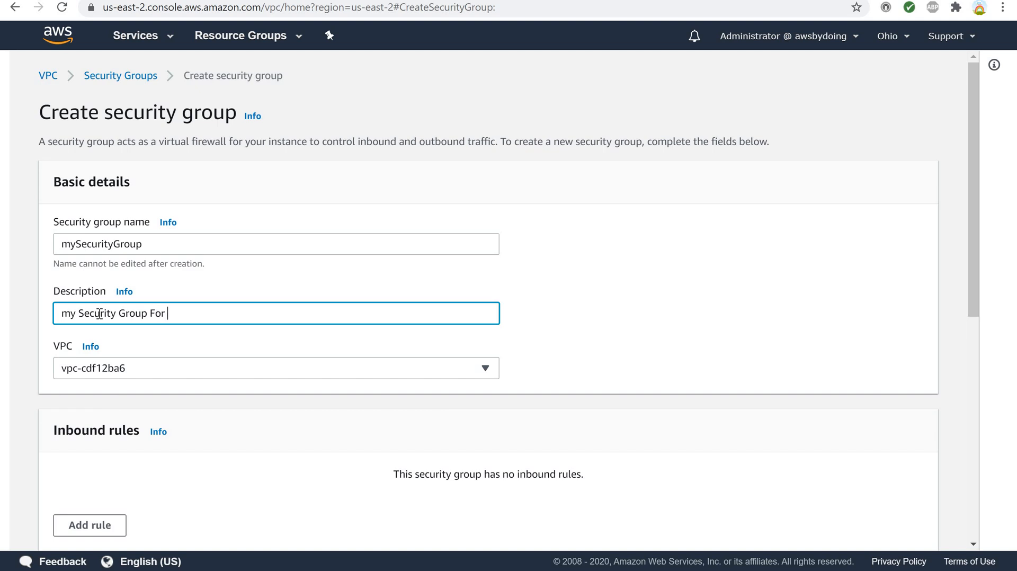
pyautogui.write(' Web Servers')
pyautogui.click(484, 370)
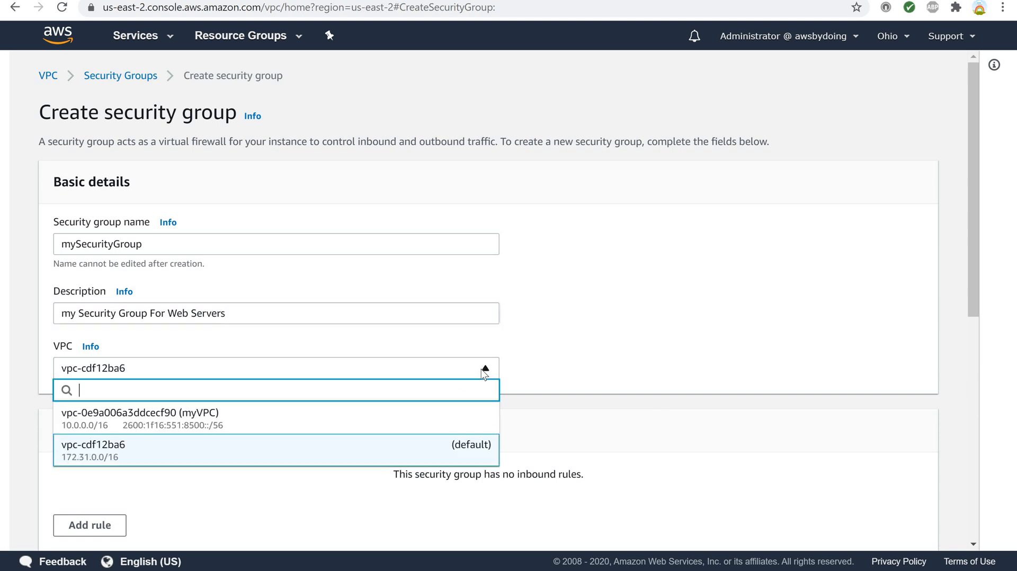
pyautogui.click(197, 422)
# - Add a tag to the security group with the key Name and the value "SecurityGroup 1"
pyautogui.scroll(-3, 360, 412)
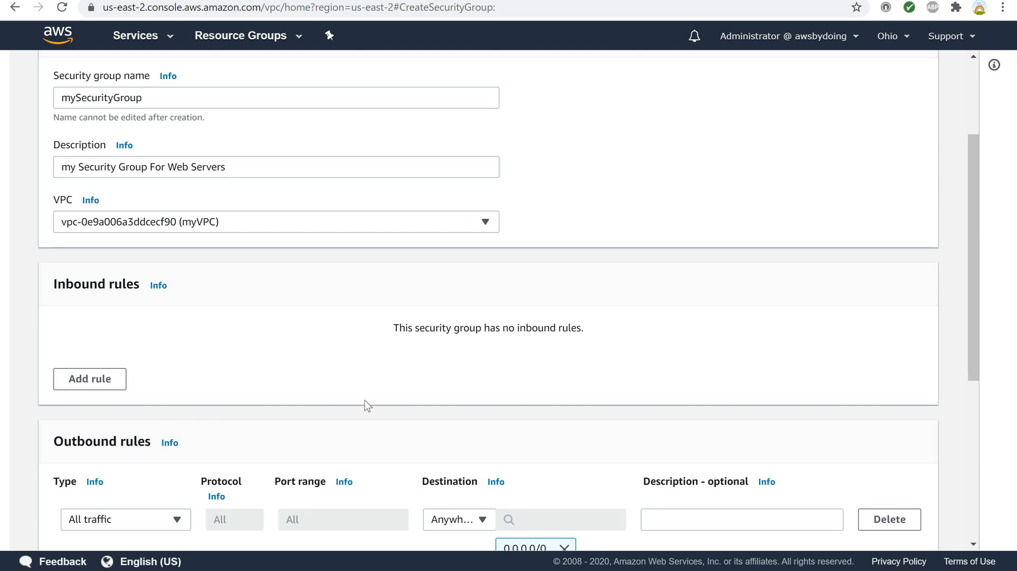
pyautogui.scroll(-3, 474, 338)
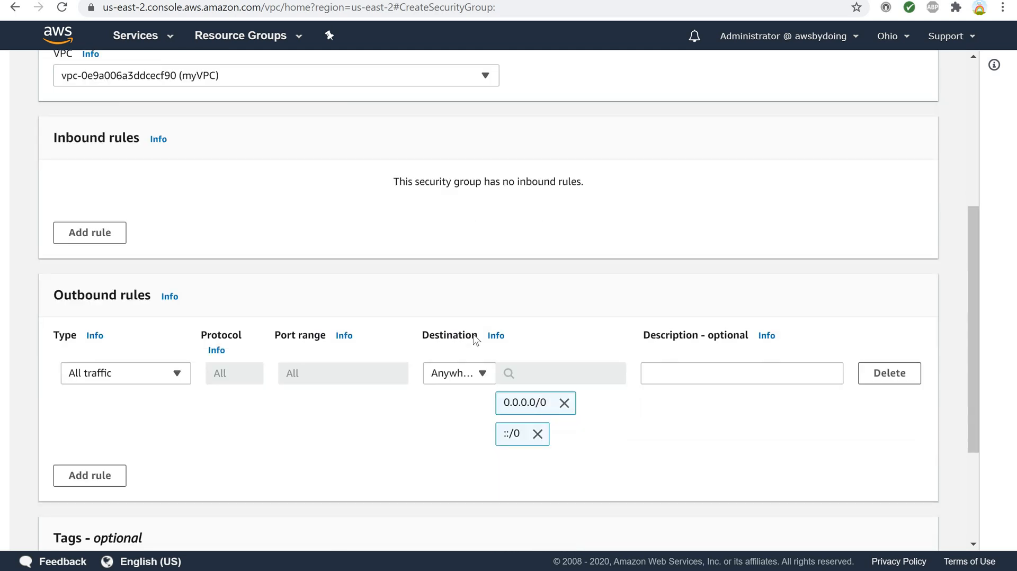
pyautogui.scroll(-3, 475, 339)
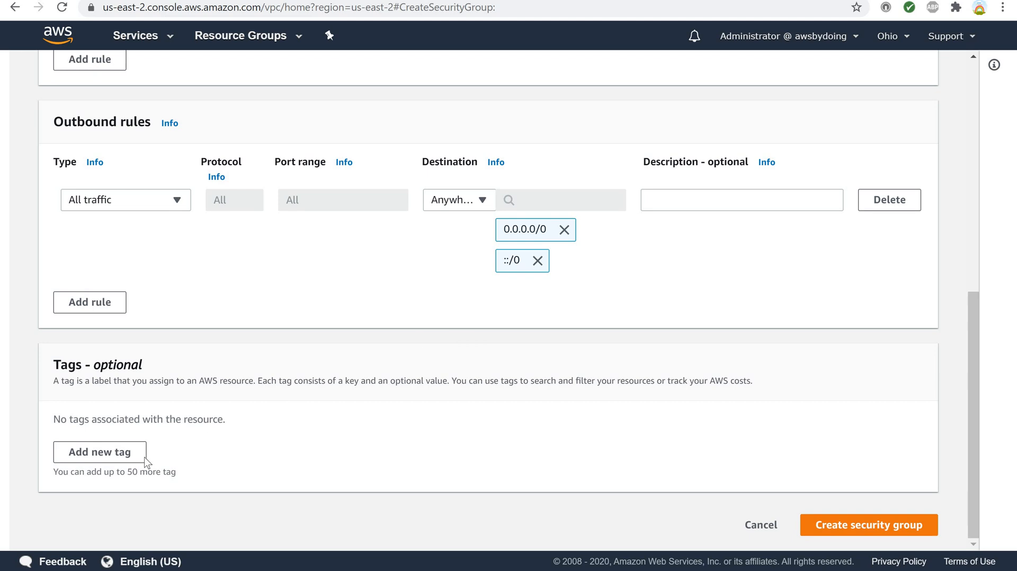
pyautogui.click(109, 455)
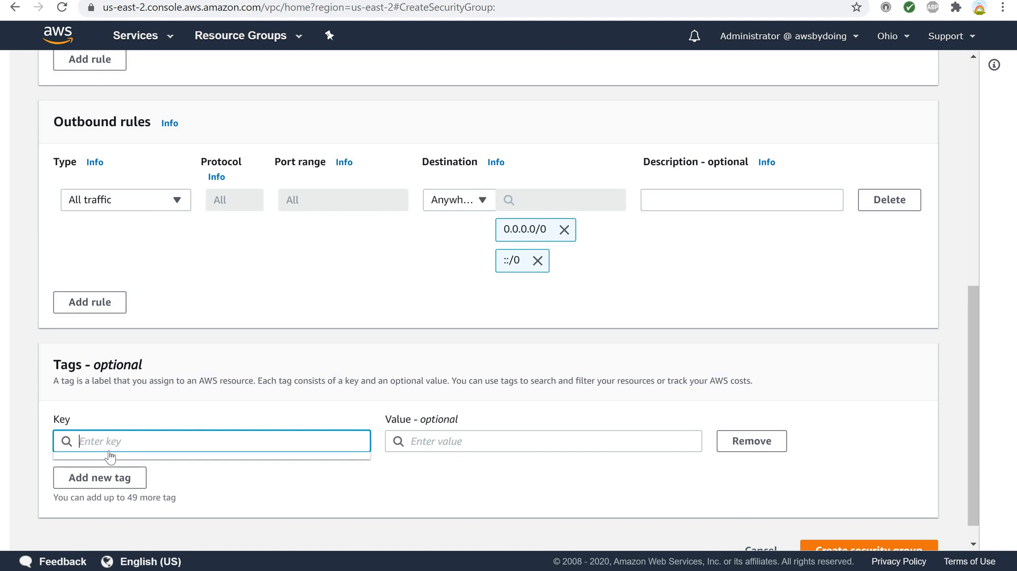
pyautogui.write('Name')
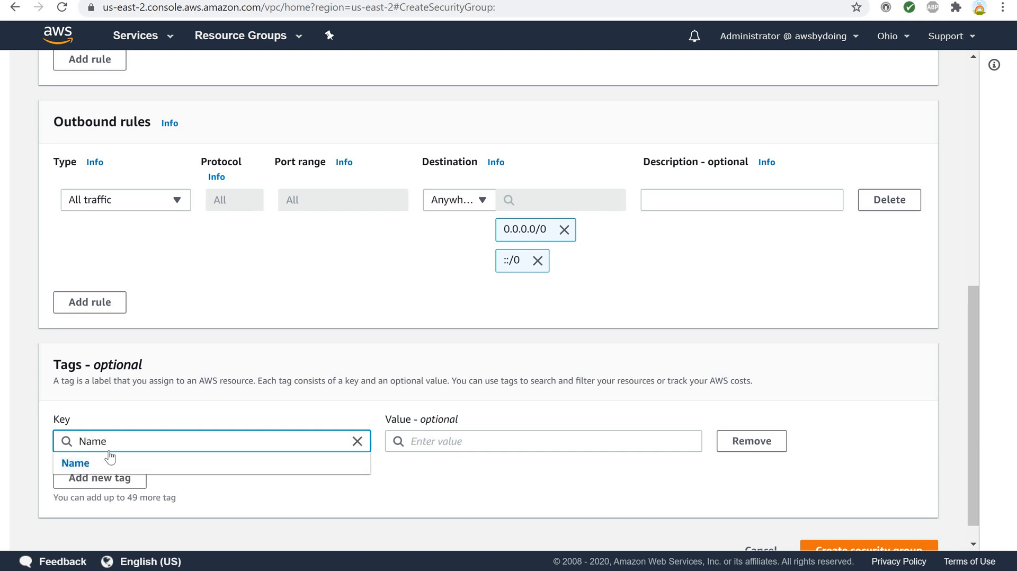
pyautogui.click(418, 440)
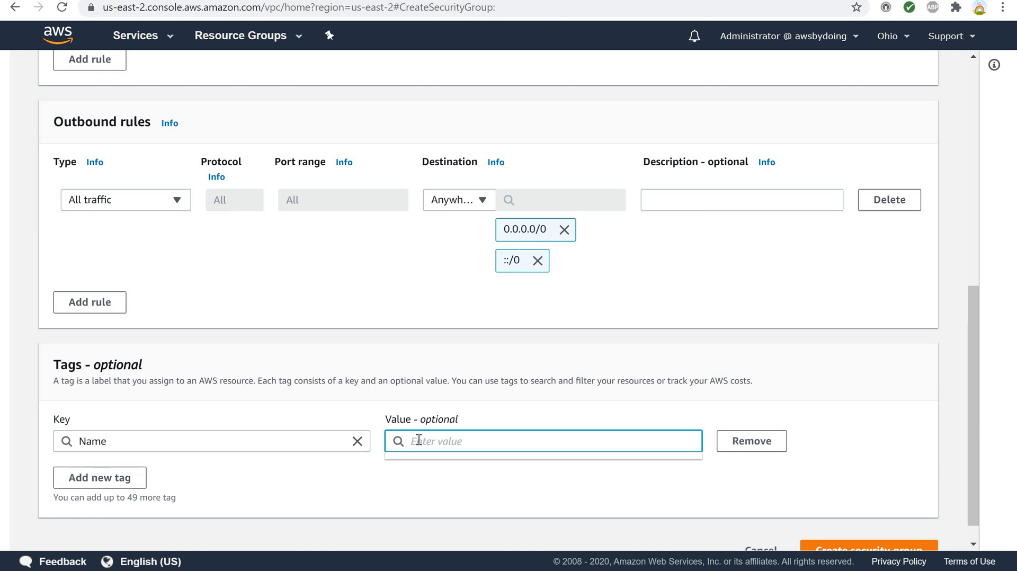
pyautogui.write('Se')
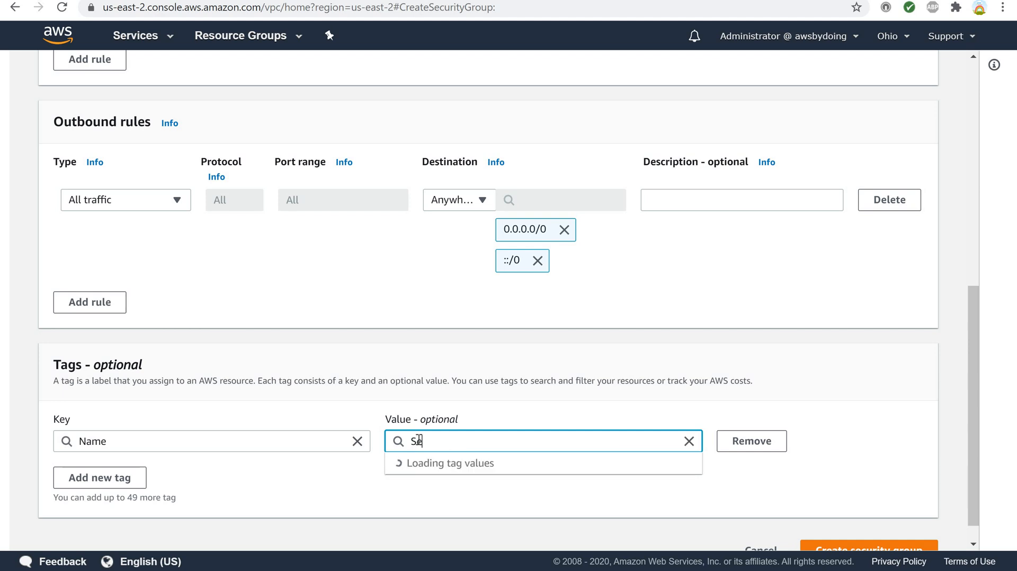
pyautogui.write('curi')
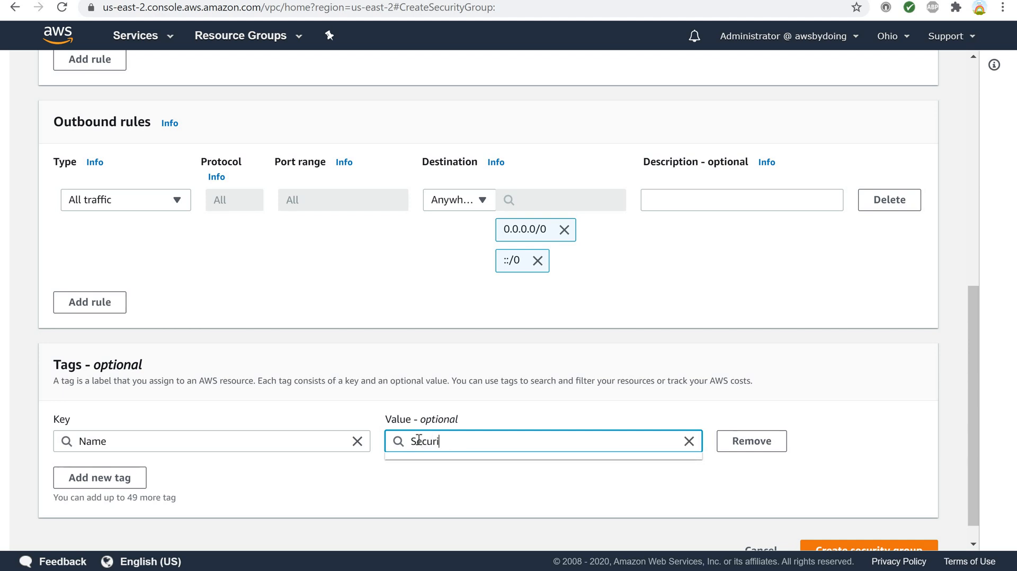
pyautogui.write('tyGr')
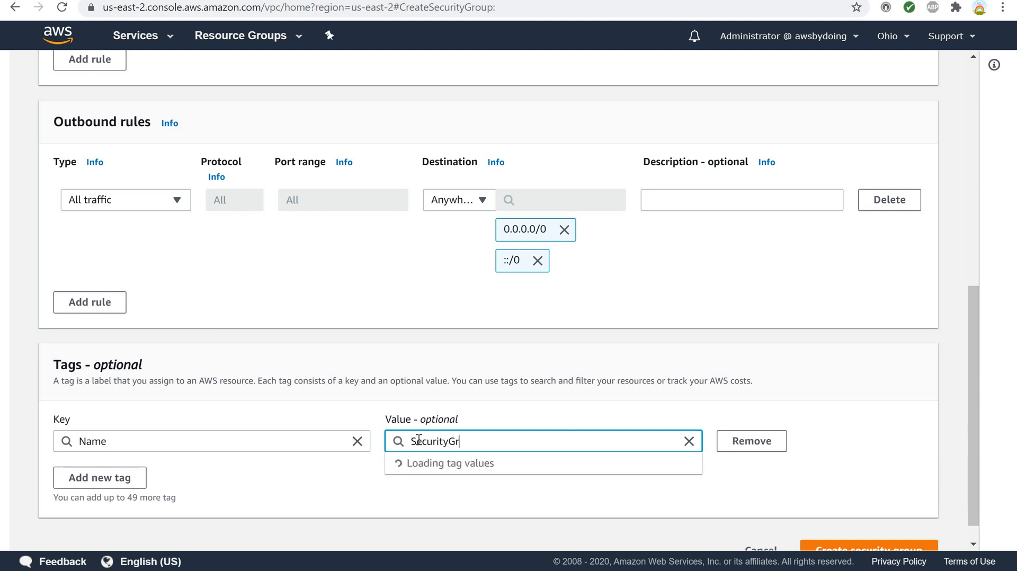
pyautogui.write('oup 1')
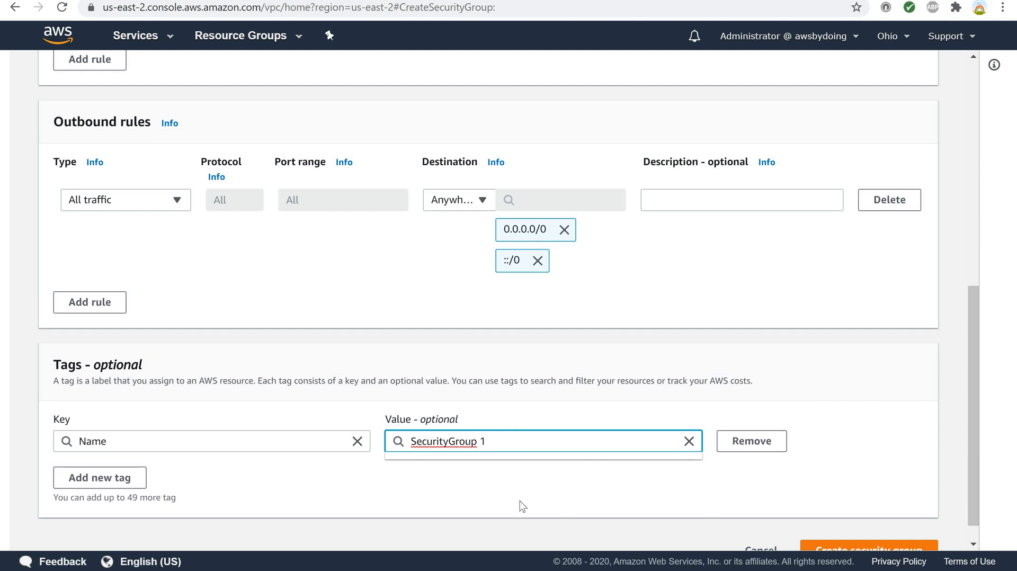
# - Review the entered settings and create the security group with the default outbound rule and no inbound rules
pyautogui.scroll(-1, 529, 472)
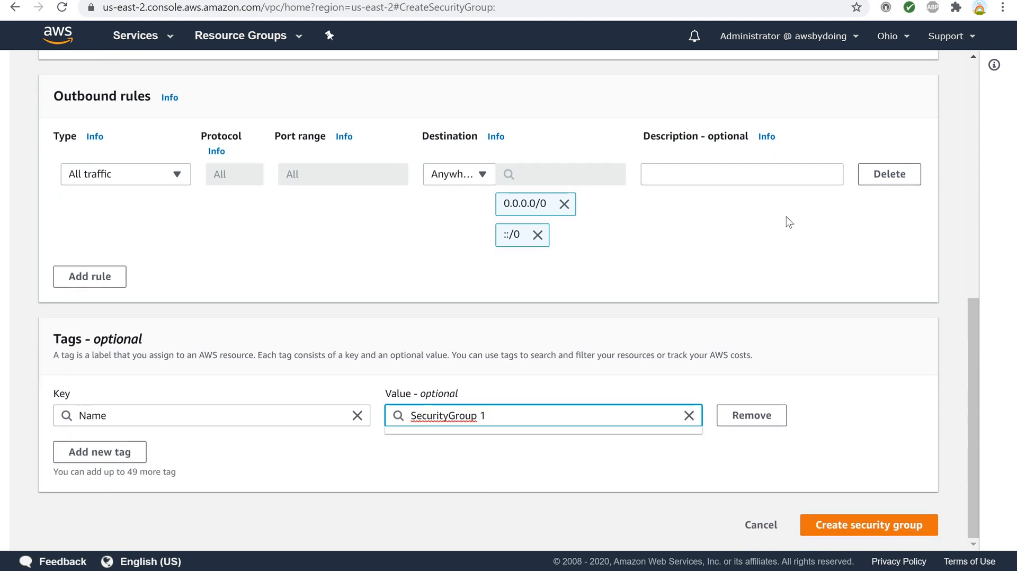
pyautogui.scroll(5, 751, 241)
pyautogui.scroll(-5, 752, 241)
pyautogui.scroll(4, 750, 241)
pyautogui.scroll(-4, 752, 244)
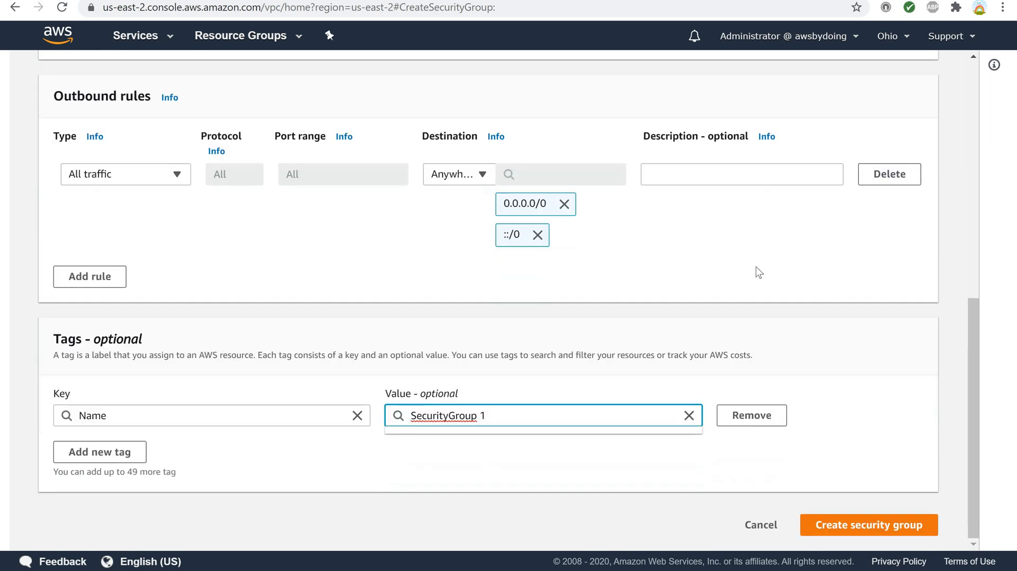
pyautogui.click(842, 531)
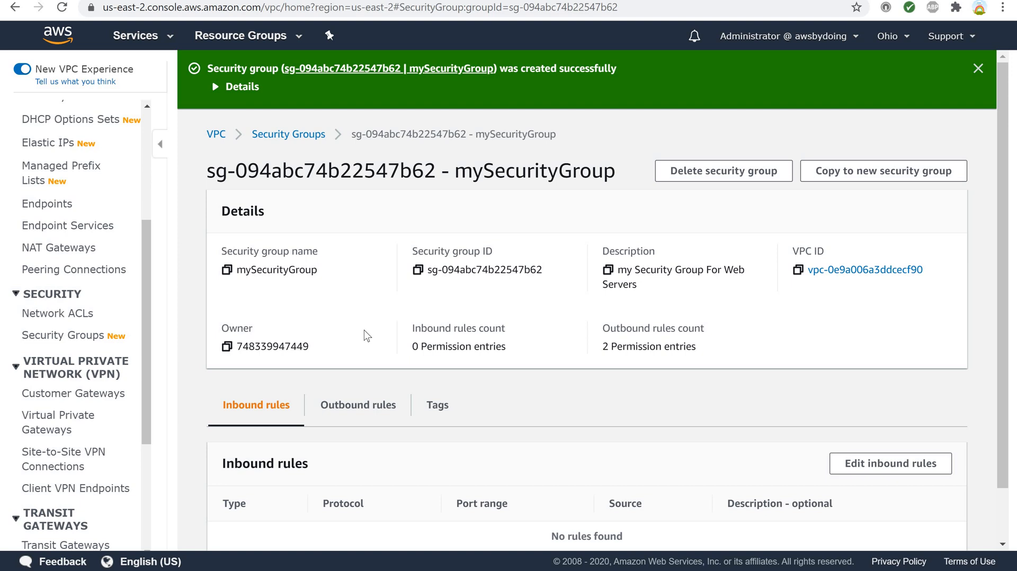
# - Return to the VPC dashboard and open the list of security groups
pyautogui.click(71, 147)
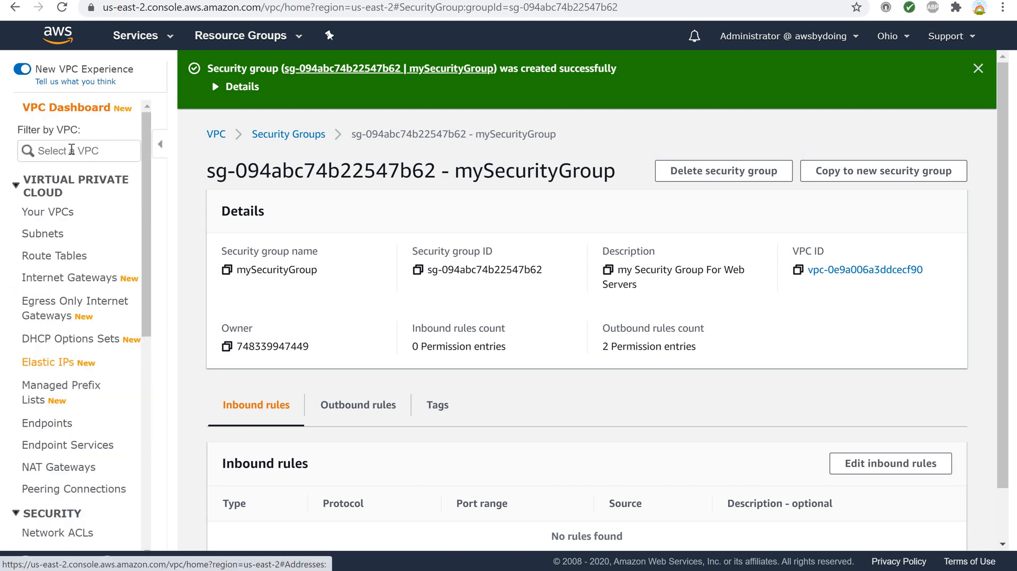
pyautogui.click(69, 109)
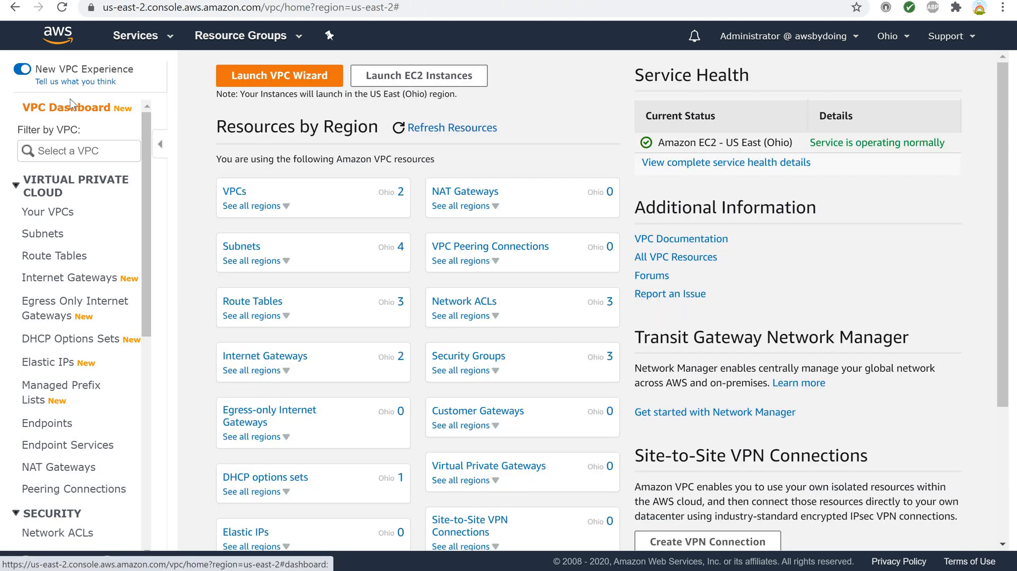
pyautogui.scroll(-5, 65, 264)
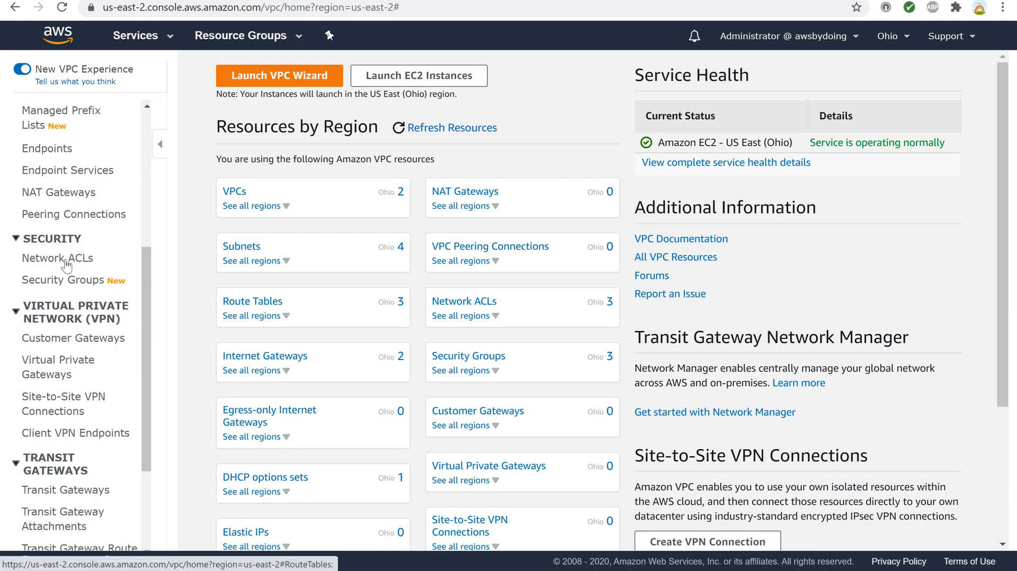
pyautogui.scroll(-1, 66, 265)
pyautogui.click(46, 263)
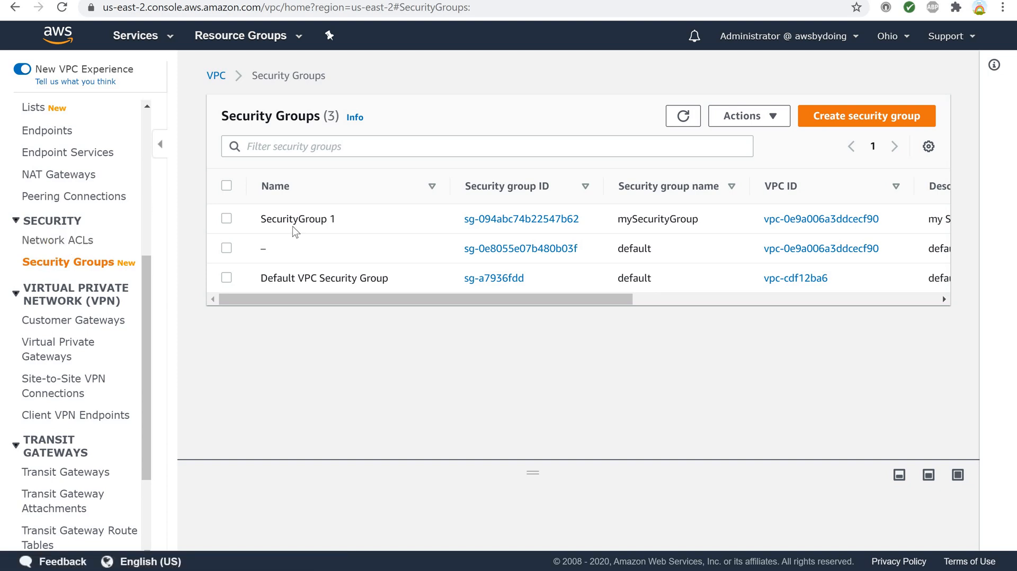
# - Select the security group named SecurityGroup 1 and open its inbound rules for editing
pyautogui.click(227, 219)
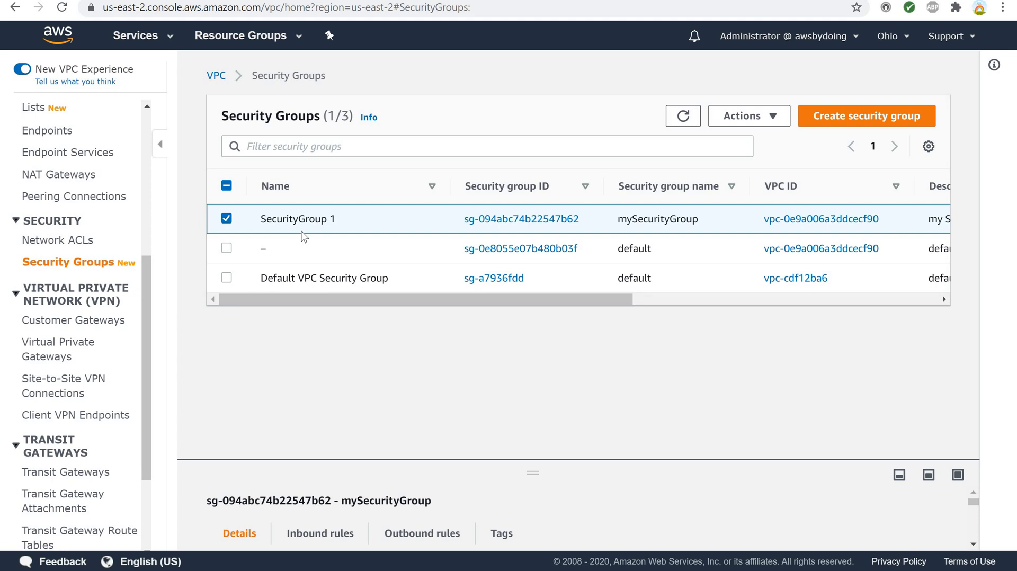
pyautogui.click(730, 118)
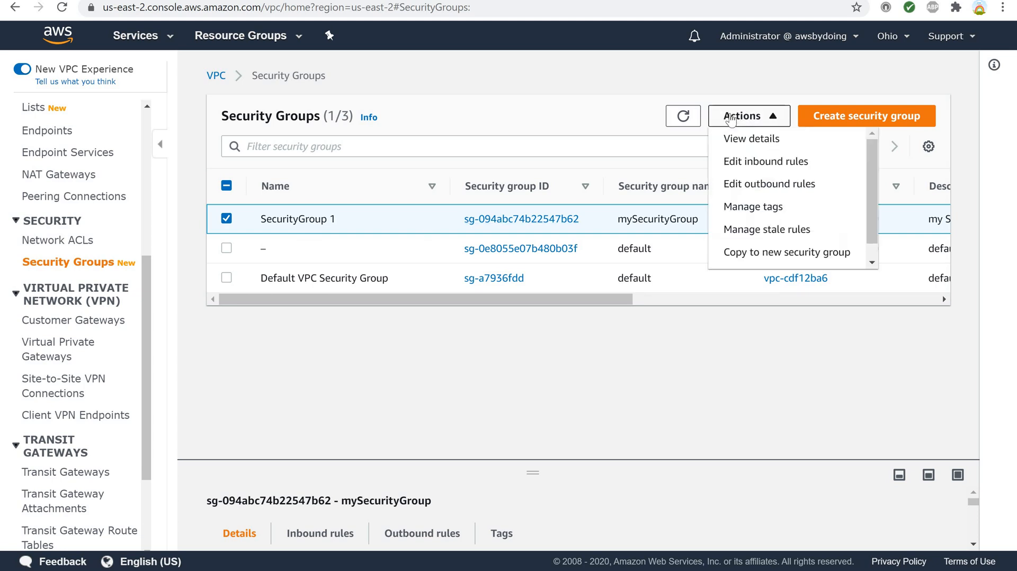
pyautogui.click(734, 168)
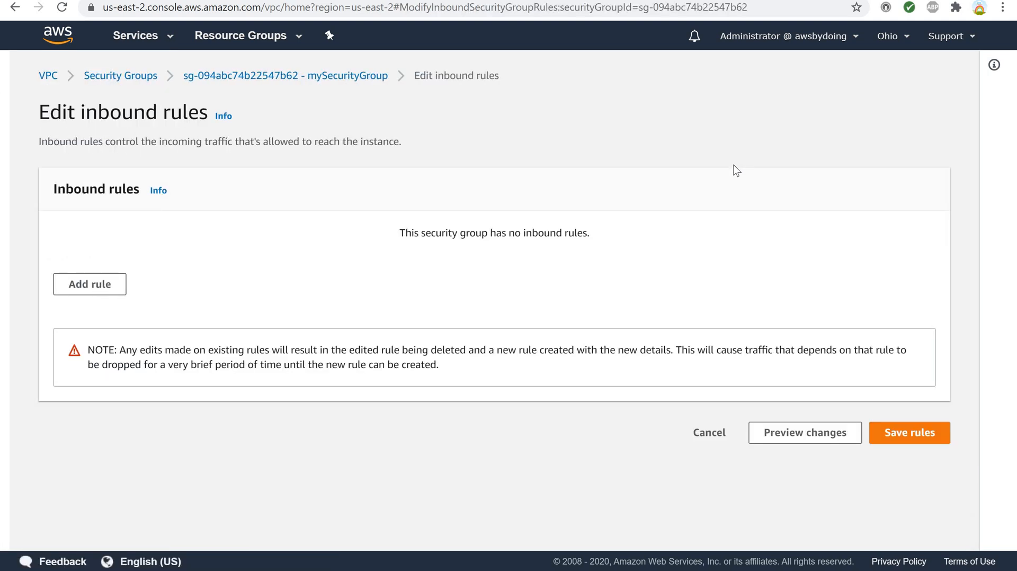
# - Add an inbound rule to mySecurityGroup and set its type to SSH
pyautogui.click(91, 286)
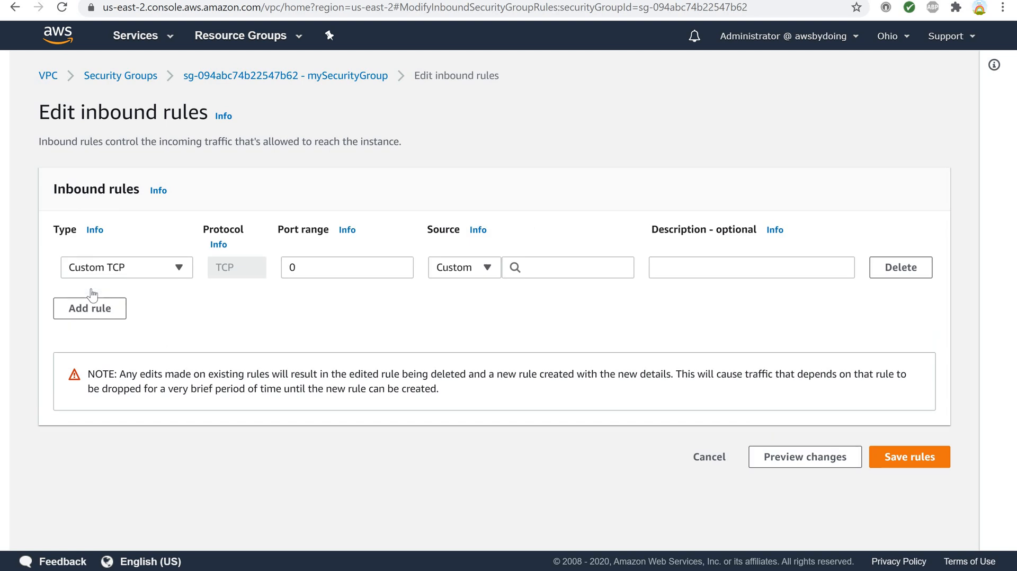
pyautogui.click(178, 267)
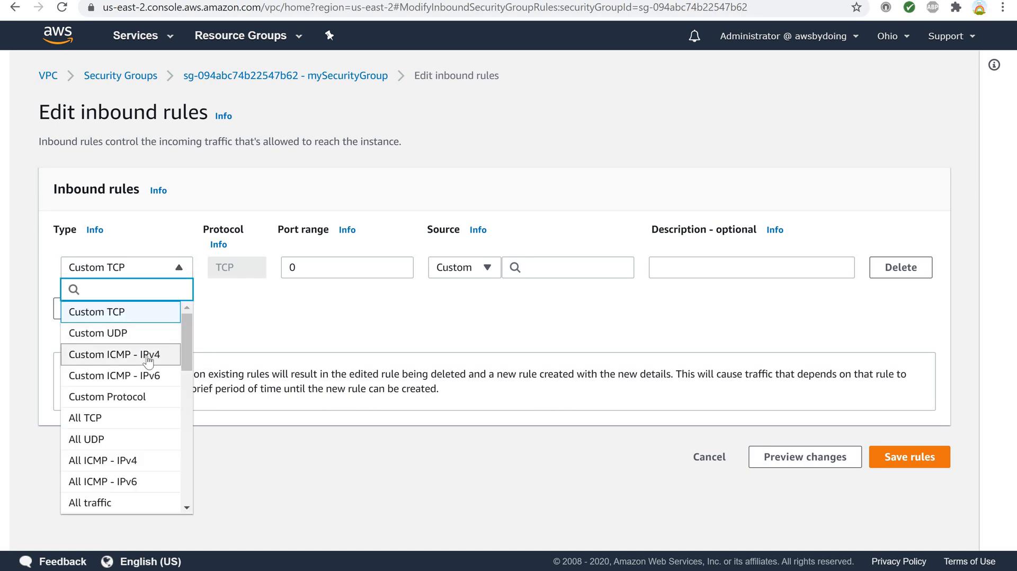
pyautogui.scroll(-4, 147, 360)
pyautogui.scroll(2, 147, 360)
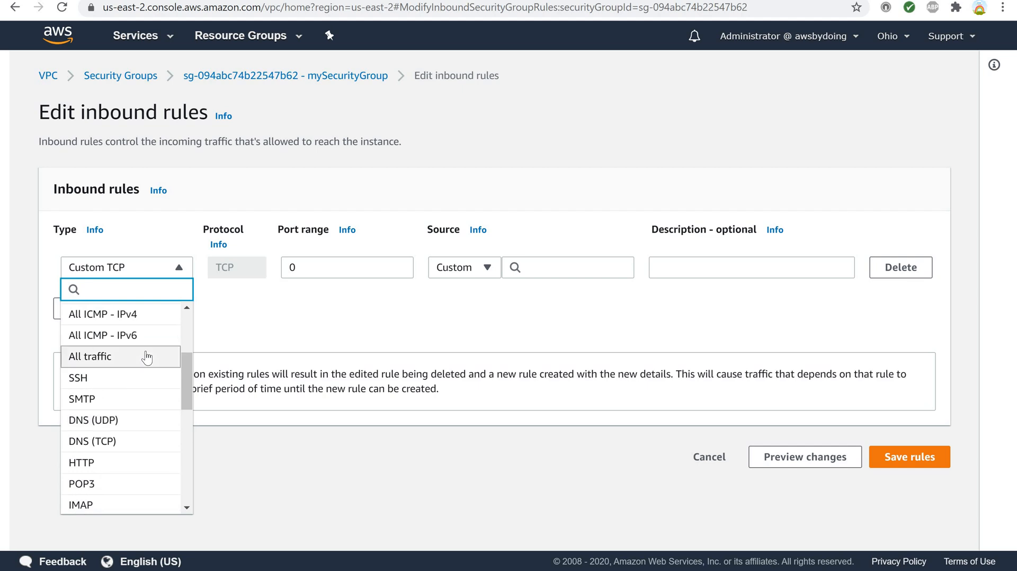
pyautogui.click(119, 380)
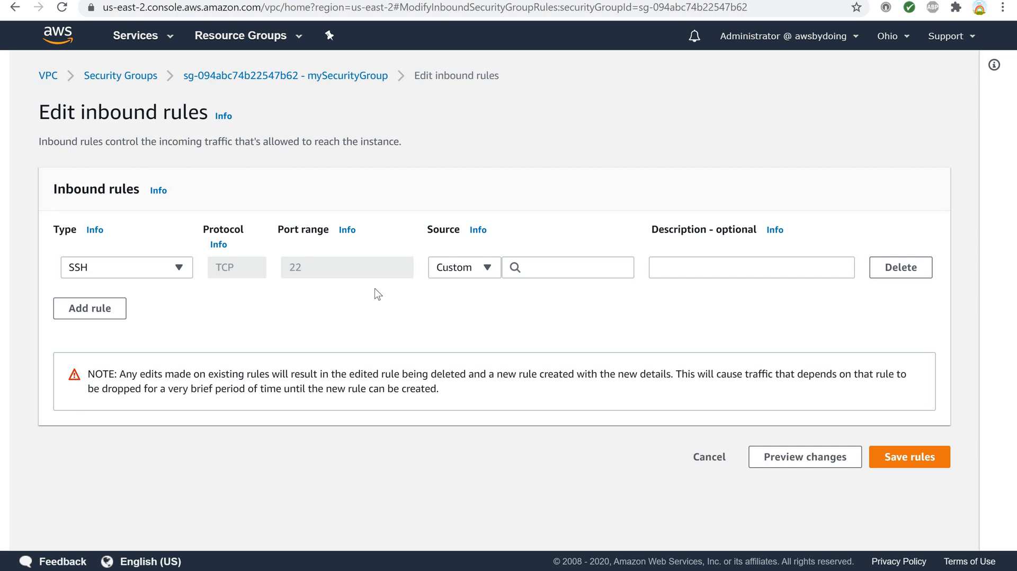
# - Change the inbound rule's type to HTTP and set its source to Anywhere
pyautogui.click(185, 272)
pyautogui.scroll(-2, 127, 358)
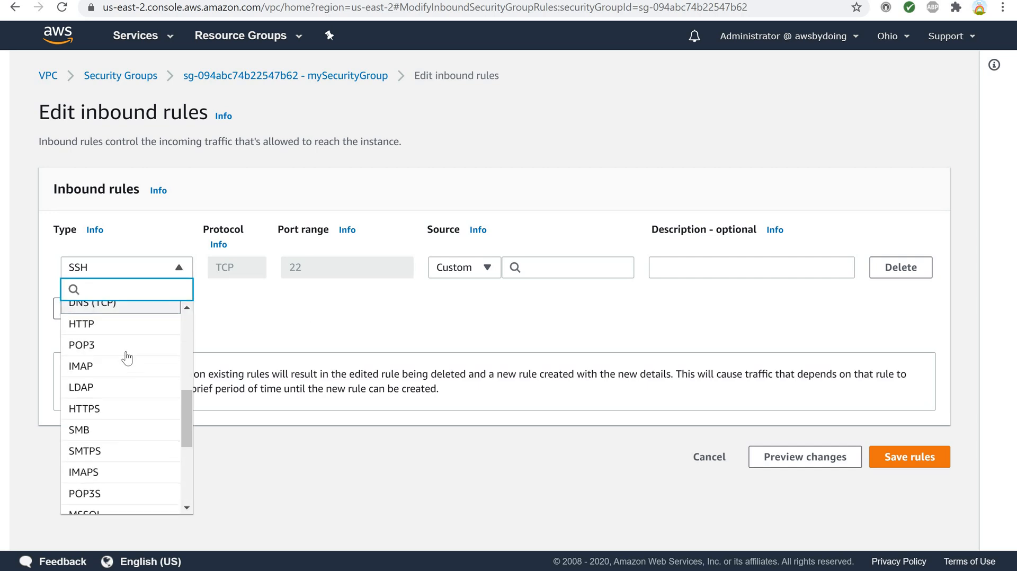
pyautogui.click(91, 325)
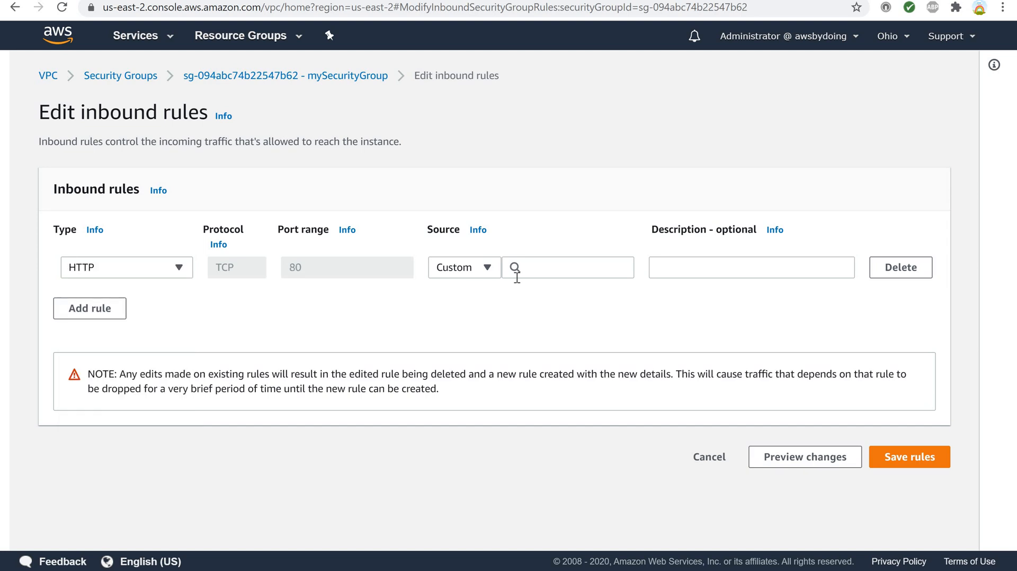
pyautogui.click(489, 269)
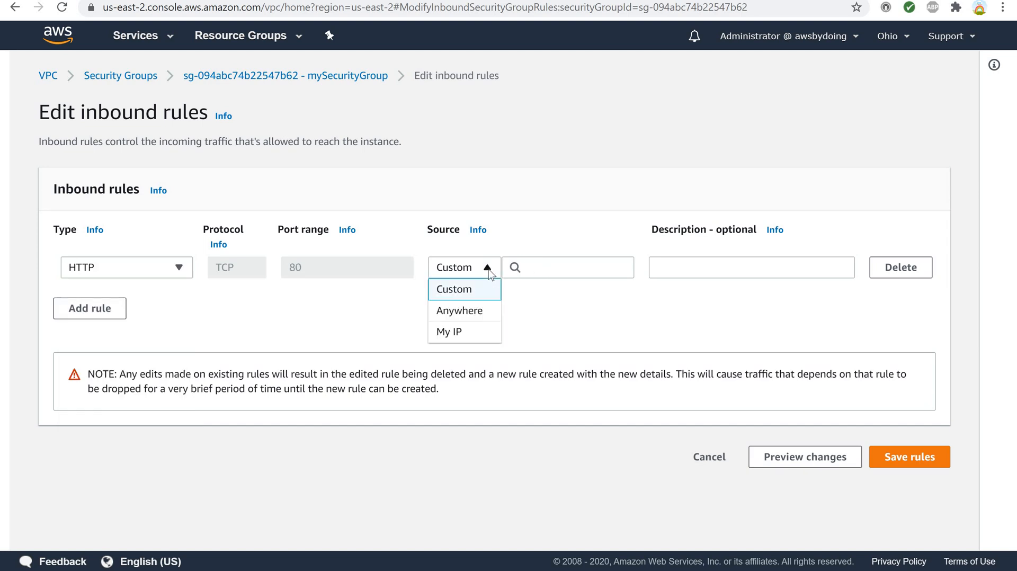
pyautogui.click(467, 316)
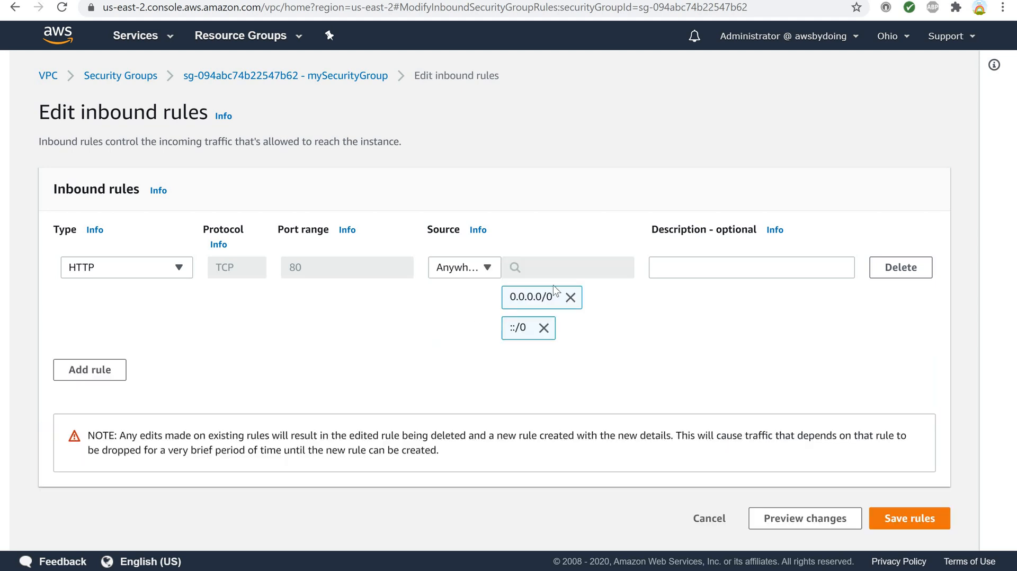
# - Describe the HTTP inbound rule as "Allow access from open internet"
pyautogui.click(656, 266)
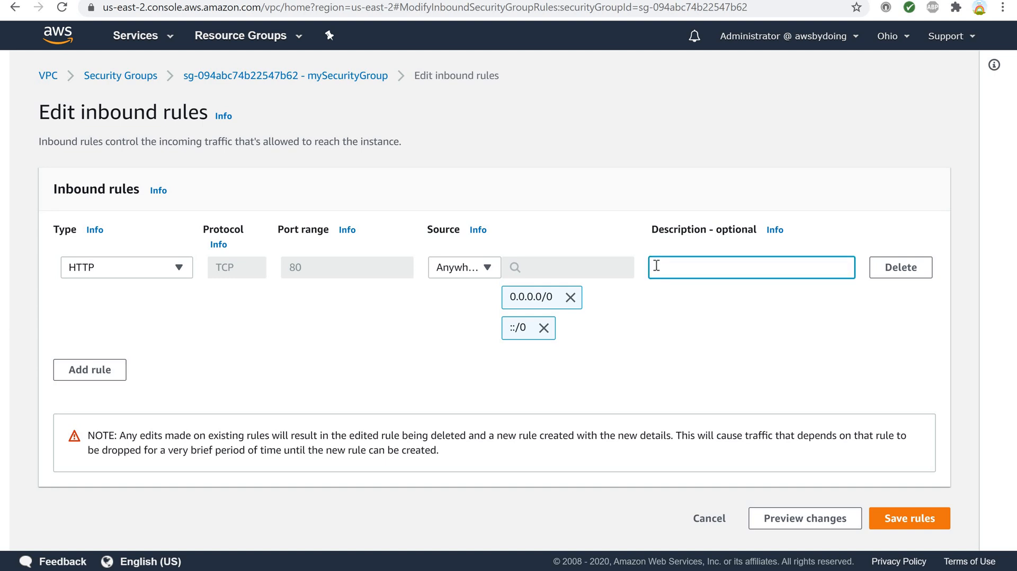
pyautogui.write('Allow access from op')
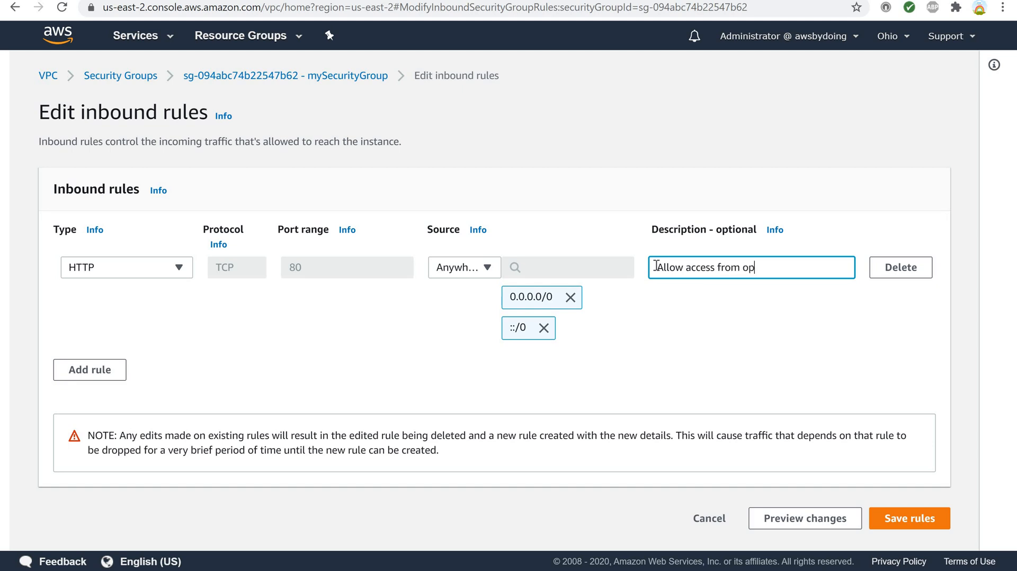
pyautogui.write('en internet')
pyautogui.click(185, 408)
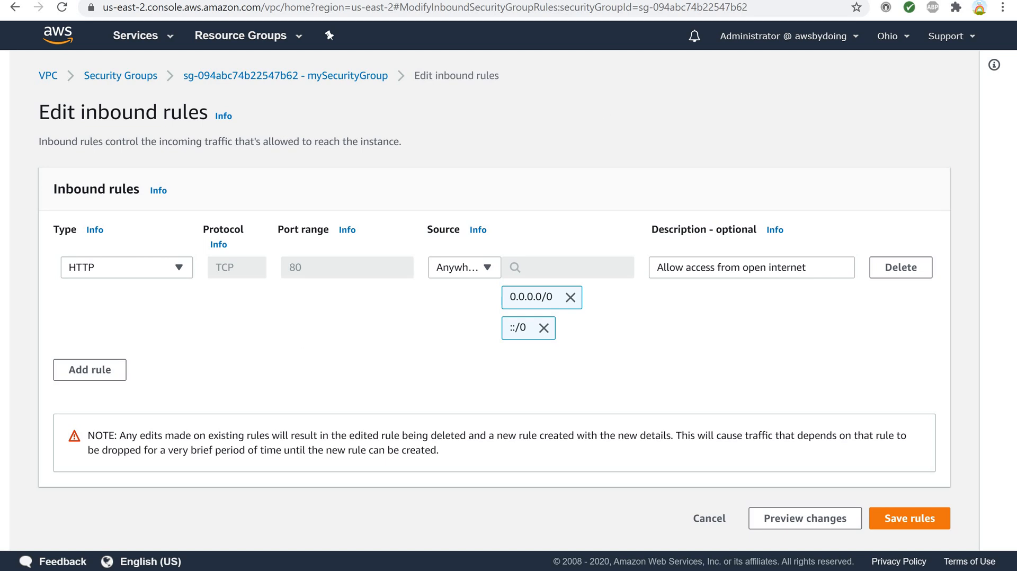
# - Try My IP as the HTTP rule's source and set the source back to Anywhere
pyautogui.click(487, 268)
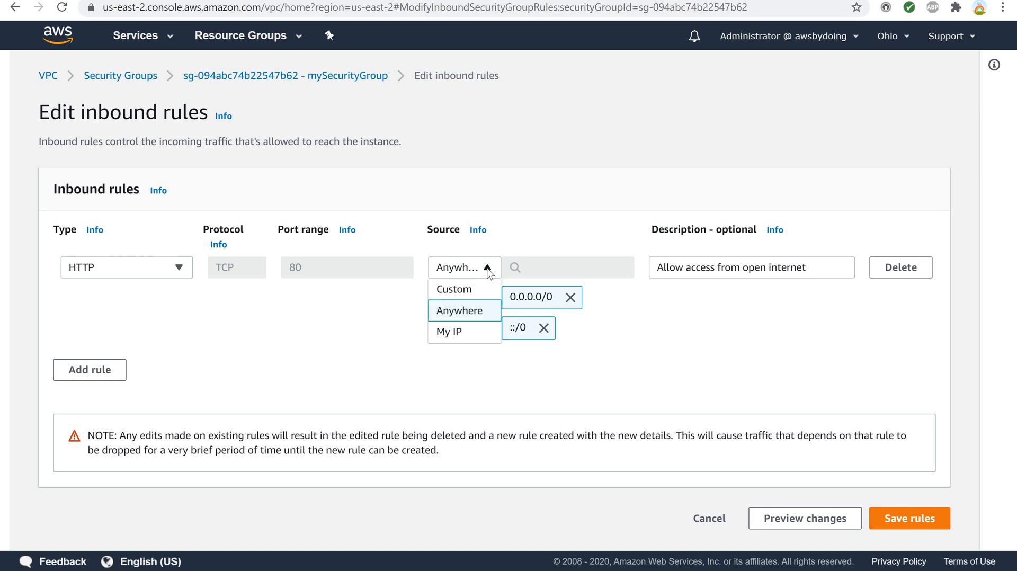
pyautogui.click(450, 333)
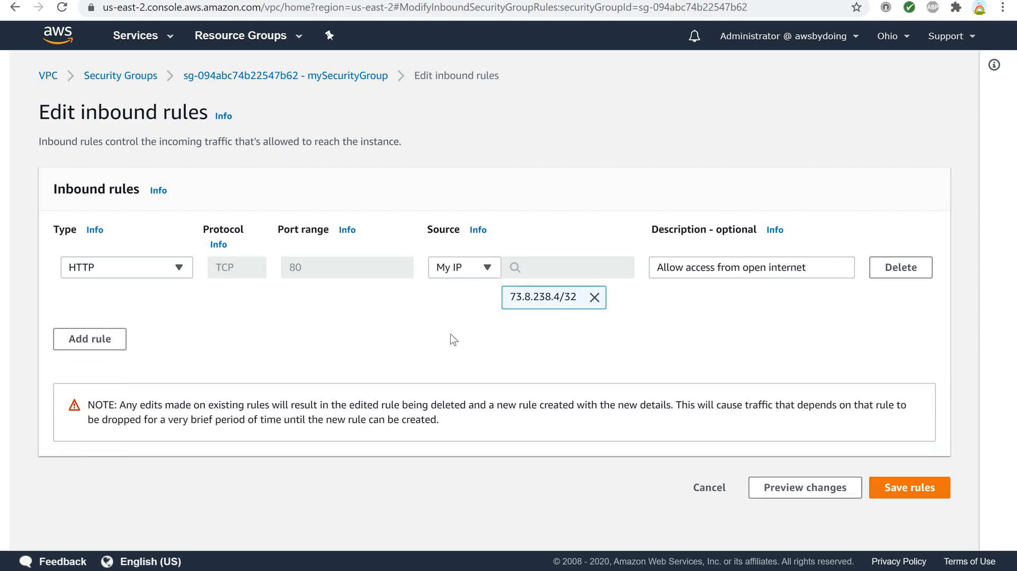
pyautogui.click(487, 268)
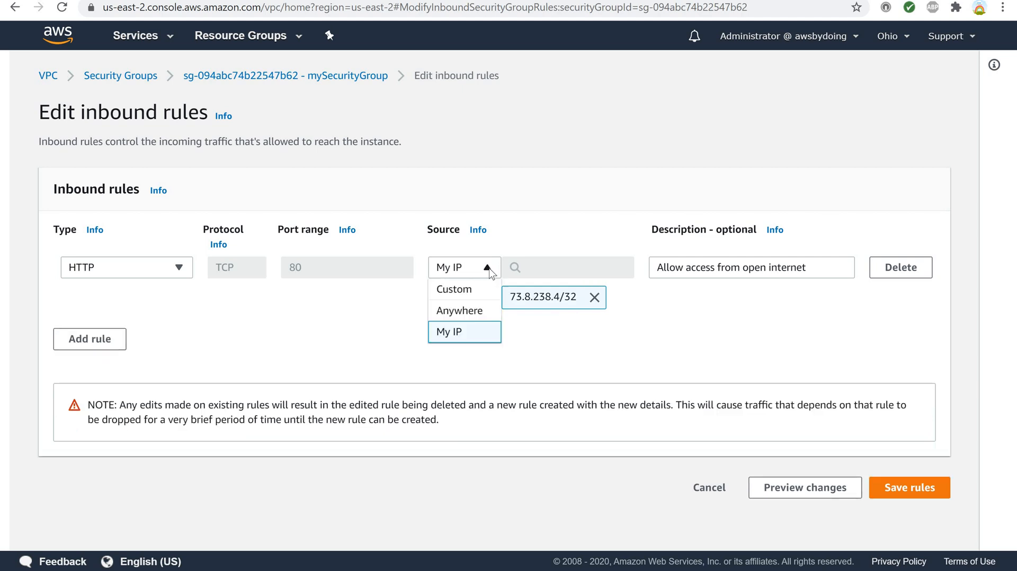
pyautogui.click(475, 311)
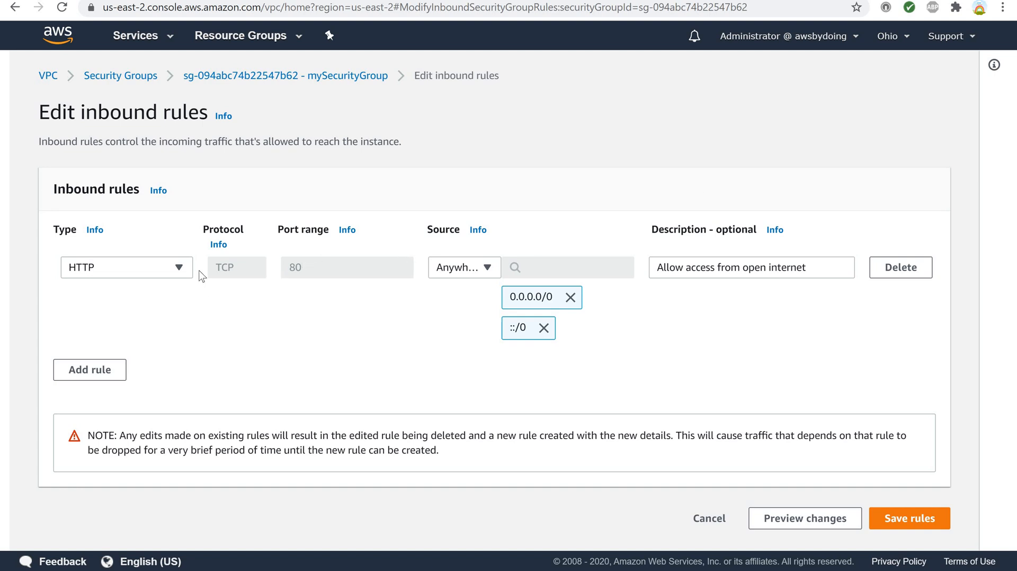
# - Look through the available rule types and change the inbound rule's type to All TCP
pyautogui.click(179, 269)
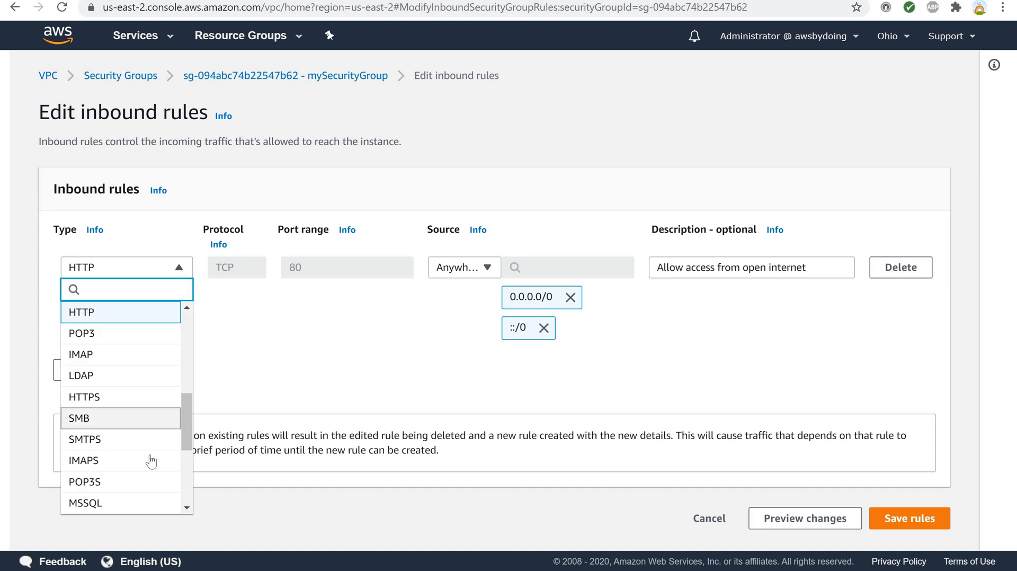
pyautogui.scroll(-2, 151, 466)
pyautogui.scroll(-2, 151, 468)
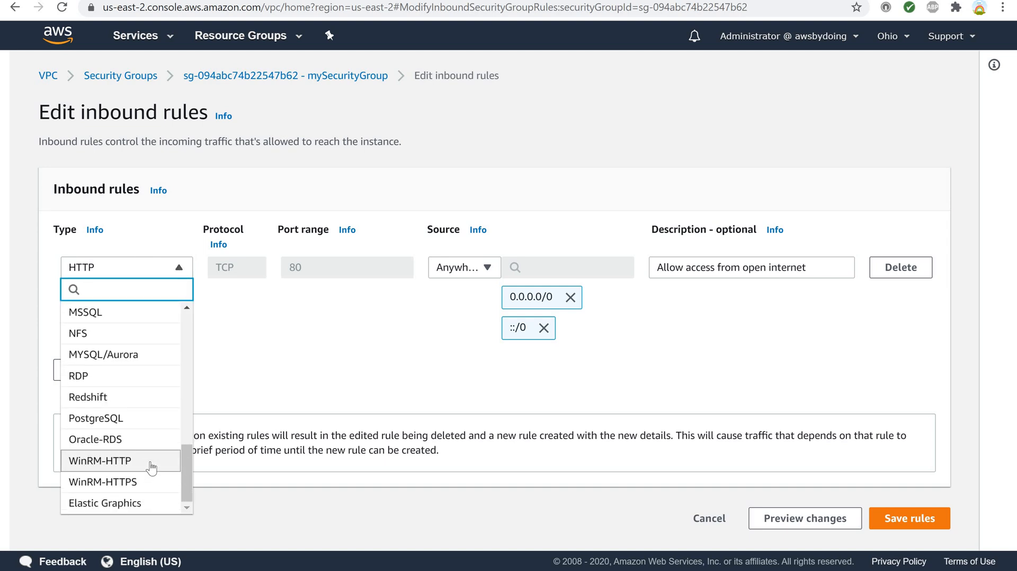
pyautogui.scroll(10, 151, 466)
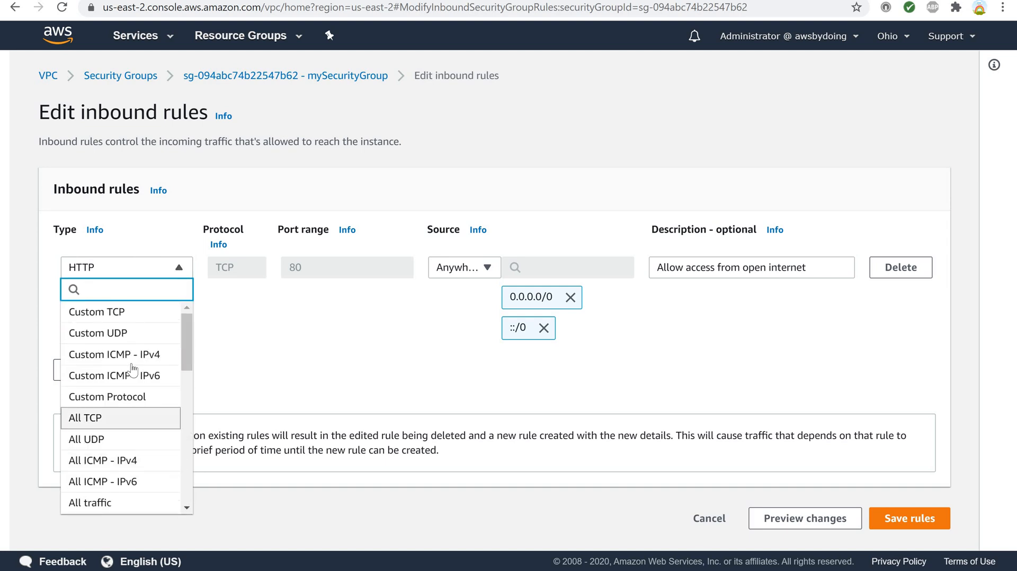
pyautogui.click(112, 421)
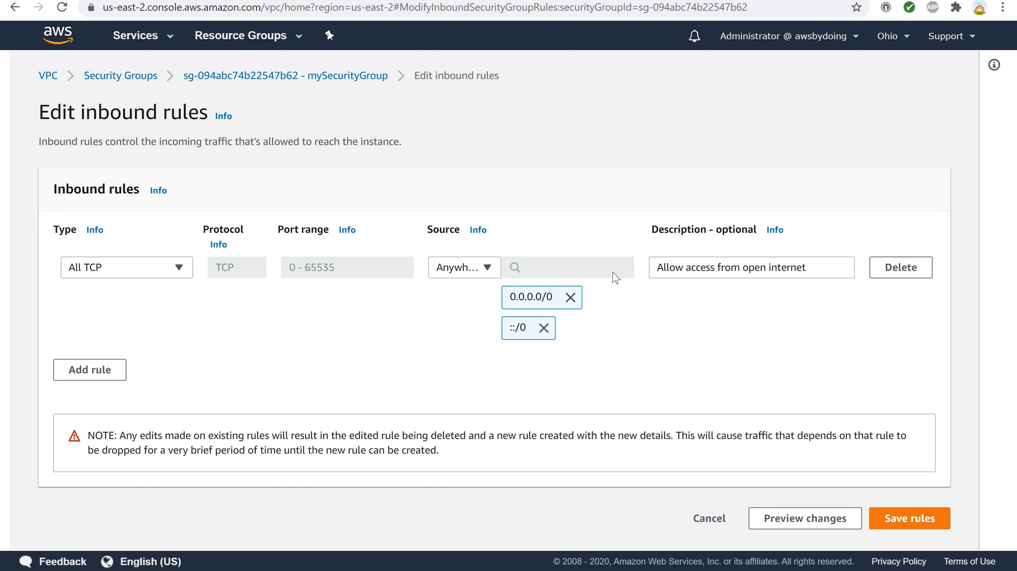
# - Set the All TCP rule's source to Custom and choose mySecurityGroup itself as the source security group
pyautogui.click(487, 269)
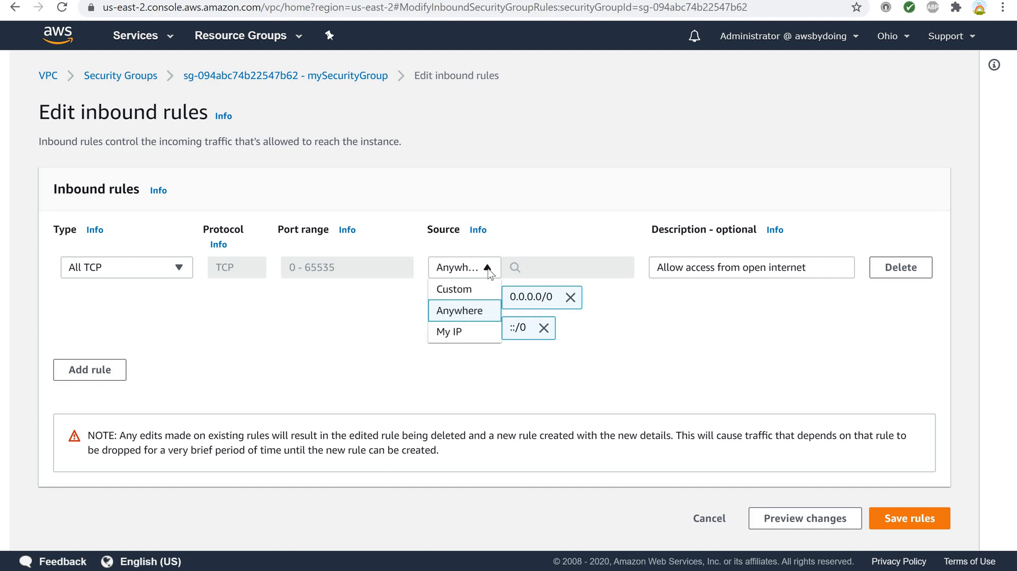
pyautogui.click(466, 295)
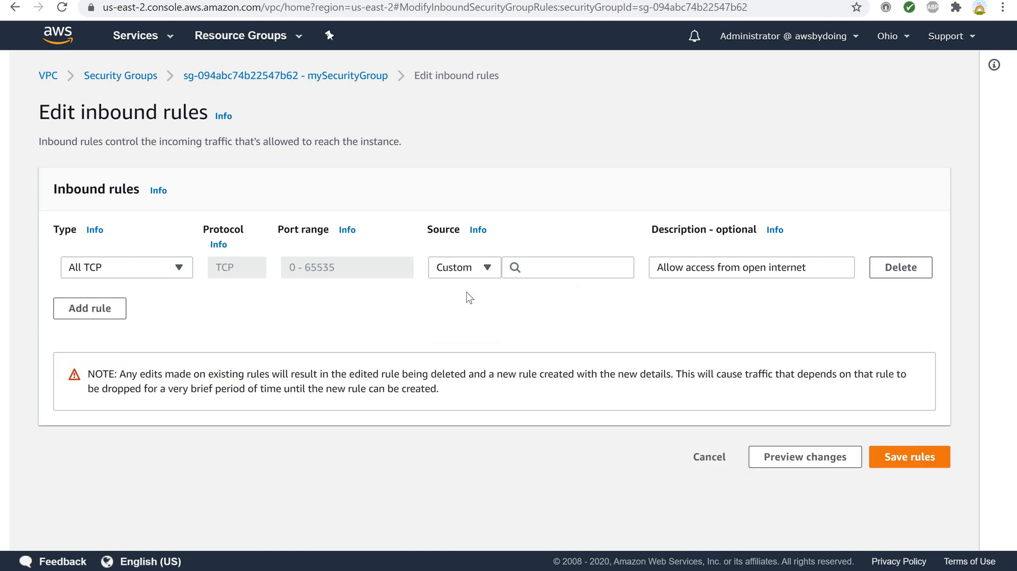
pyautogui.click(559, 270)
pyautogui.scroll(-5, 575, 357)
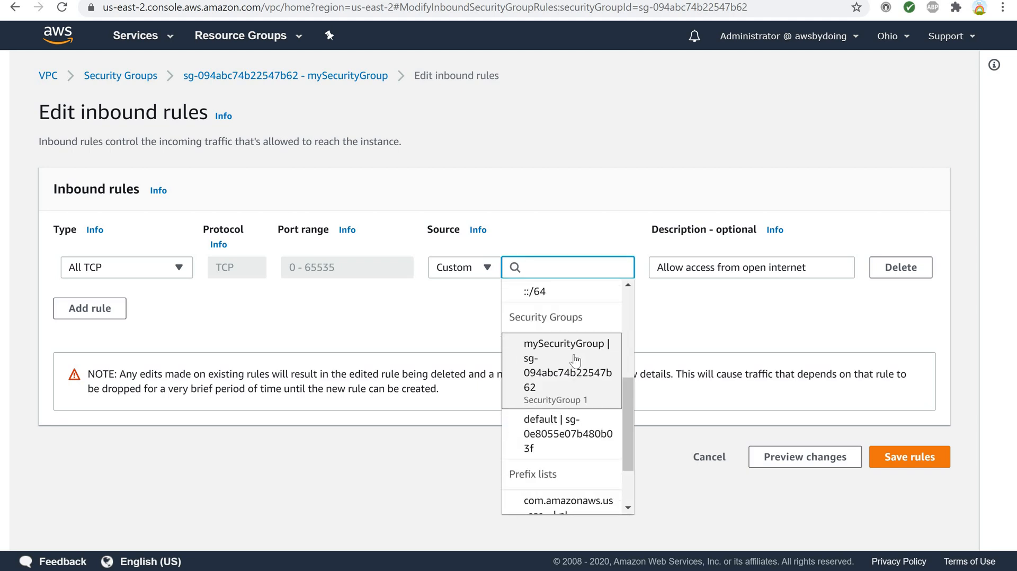
pyautogui.scroll(-2, 576, 360)
pyautogui.scroll(3, 574, 318)
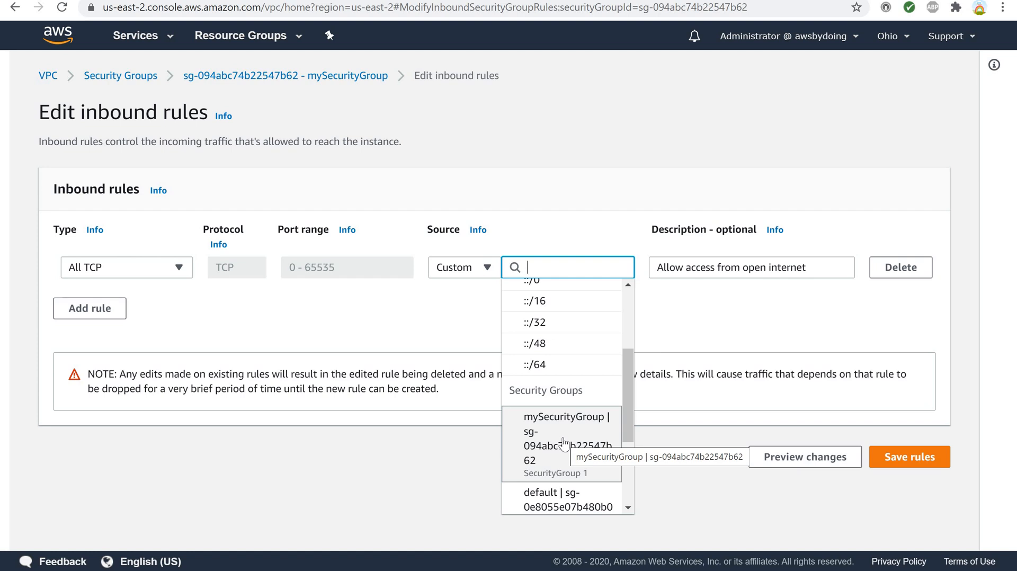
pyautogui.scroll(-3, 563, 444)
pyautogui.scroll(3, 562, 439)
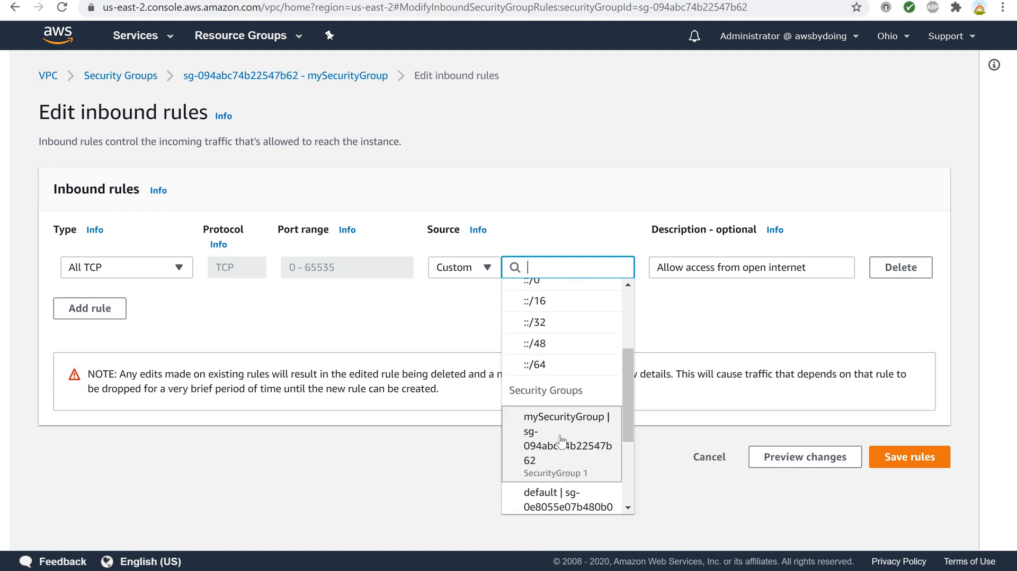
pyautogui.click(562, 440)
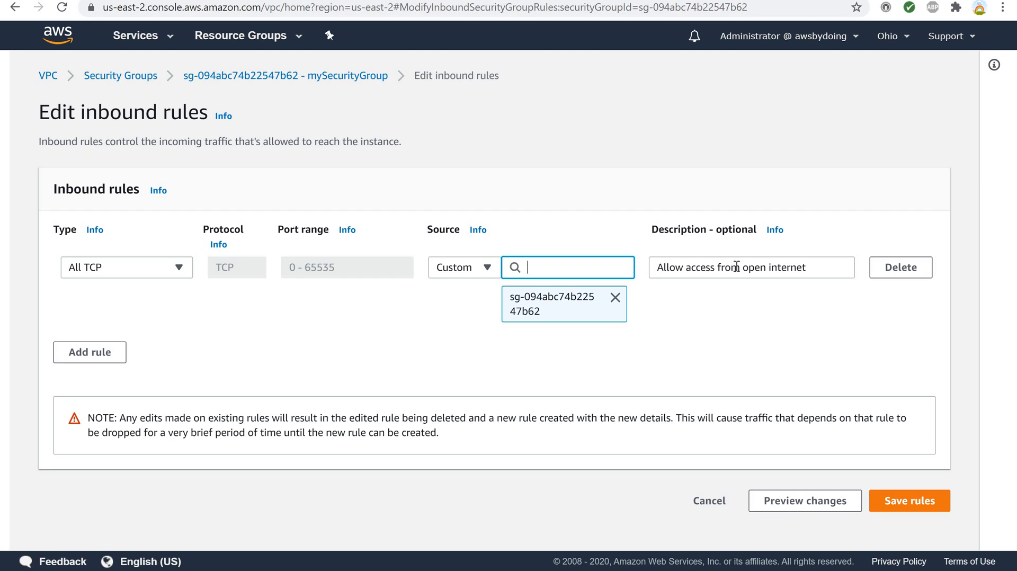
# - Change the All TCP inbound rule's description to "Allow access from other EC2 instances with this SG"
pyautogui.moveTo(742, 267); pyautogui.dragTo(811, 266)
pyautogui.write('o')
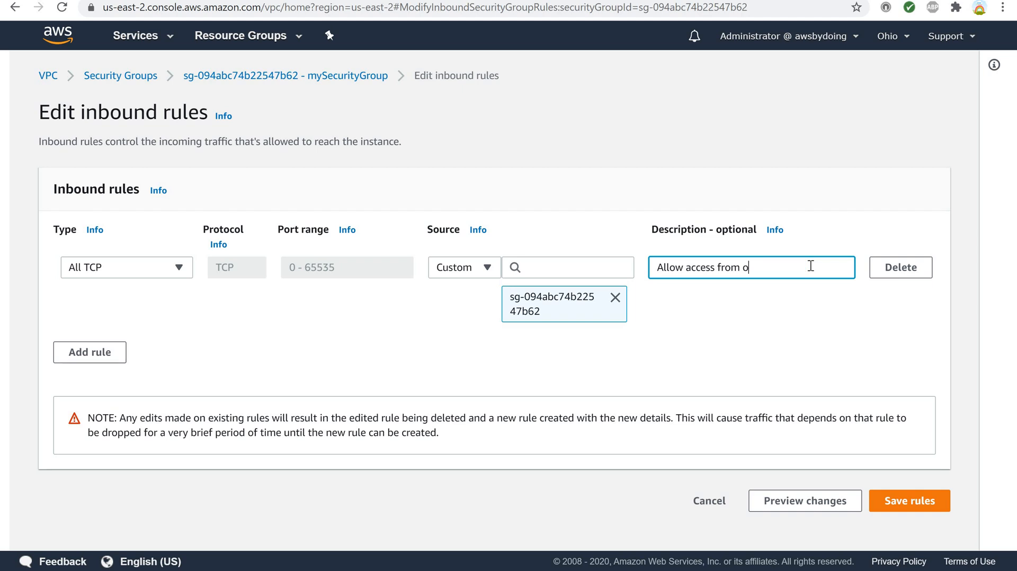
pyautogui.write('ther EC2 instances in')
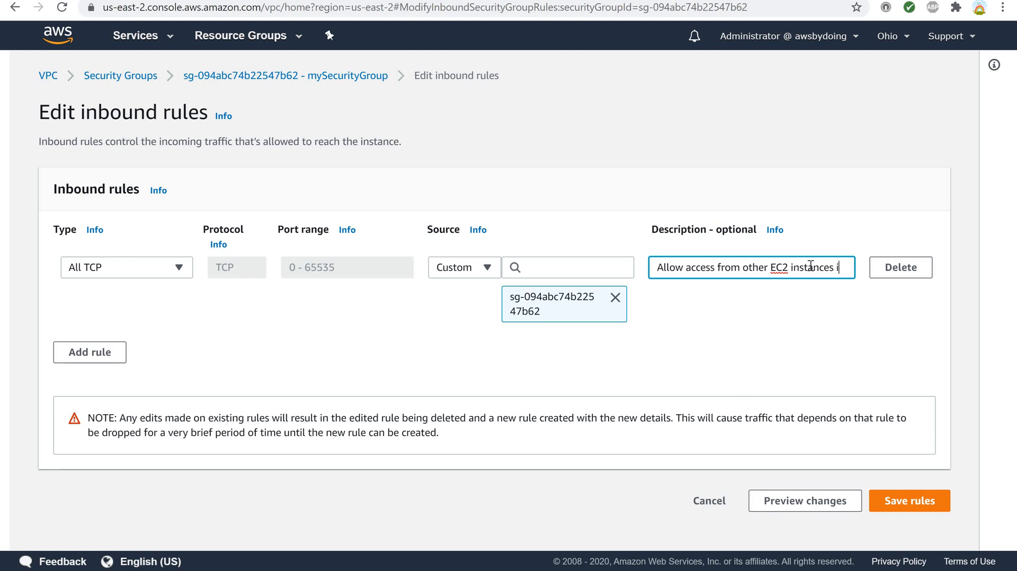
pyautogui.write(' same')
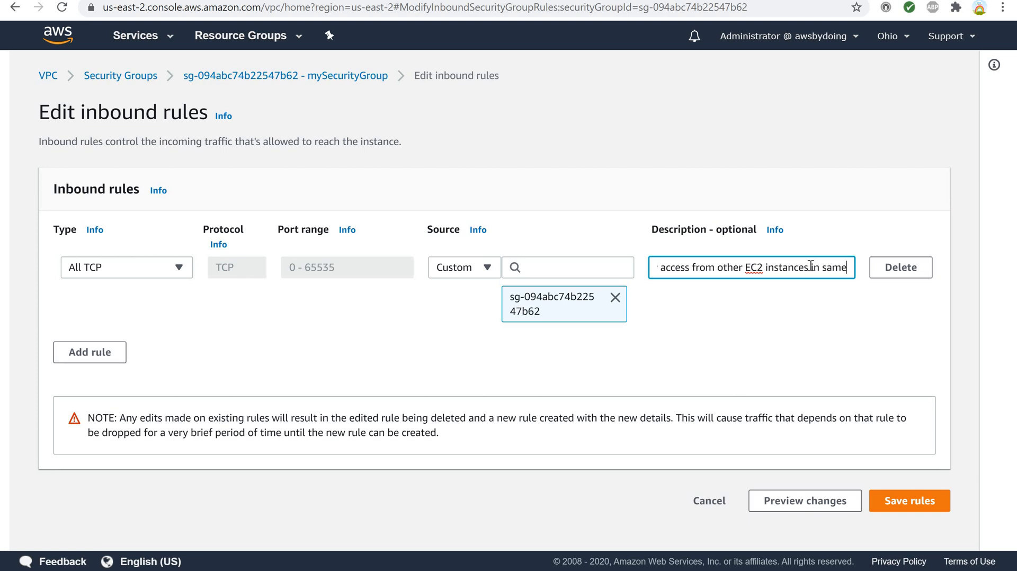
pyautogui.press('BackSpace')
pyautogui.press('BackSpace')
pyautogui.press('BackSpace')
pyautogui.press('BackSpace')
pyautogui.press('BackSpace')
pyautogui.press('BackSpace')
pyautogui.press('BackSpace')
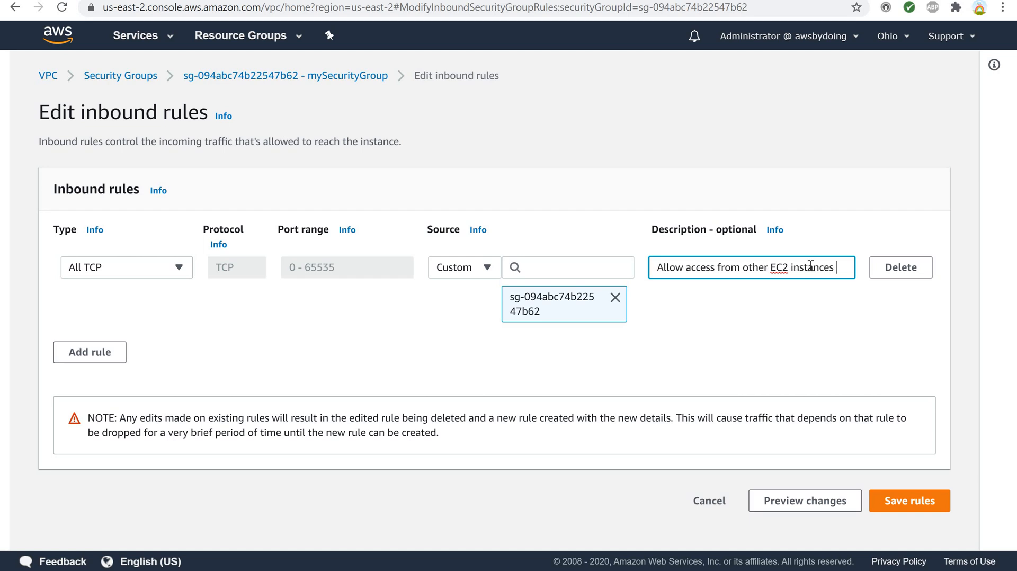
pyautogui.write('with ')
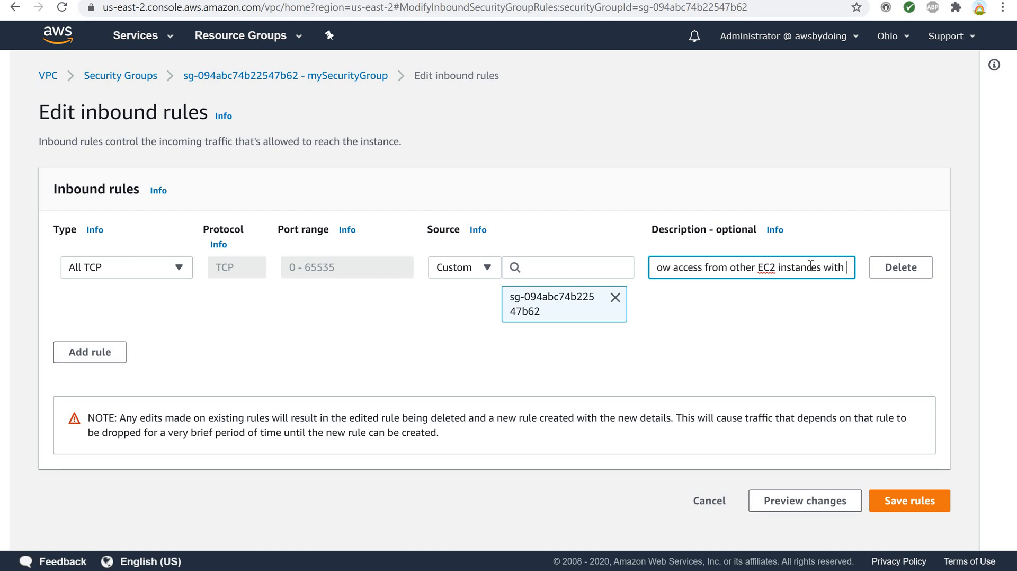
pyautogui.write('this ')
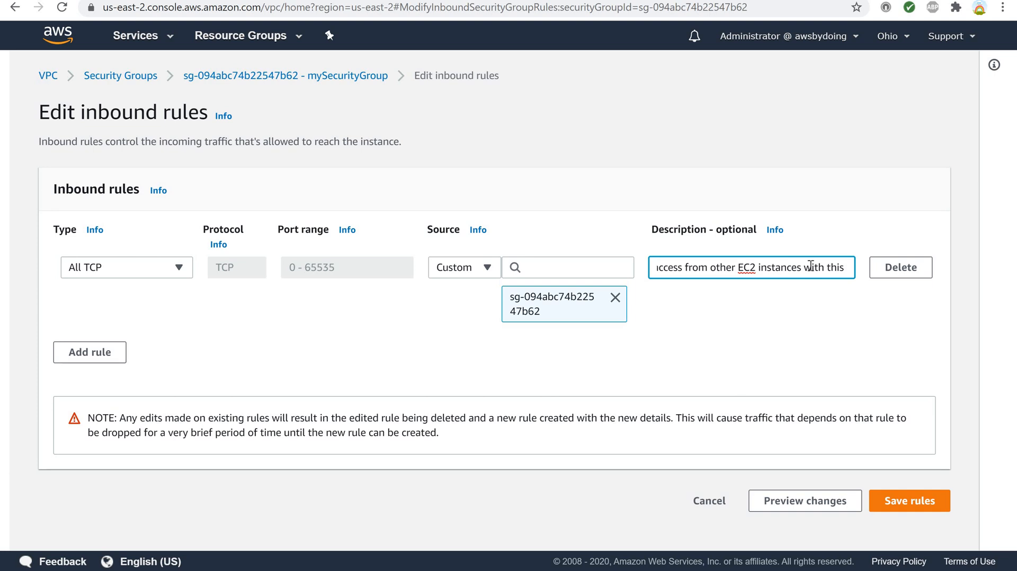
pyautogui.write('SG')
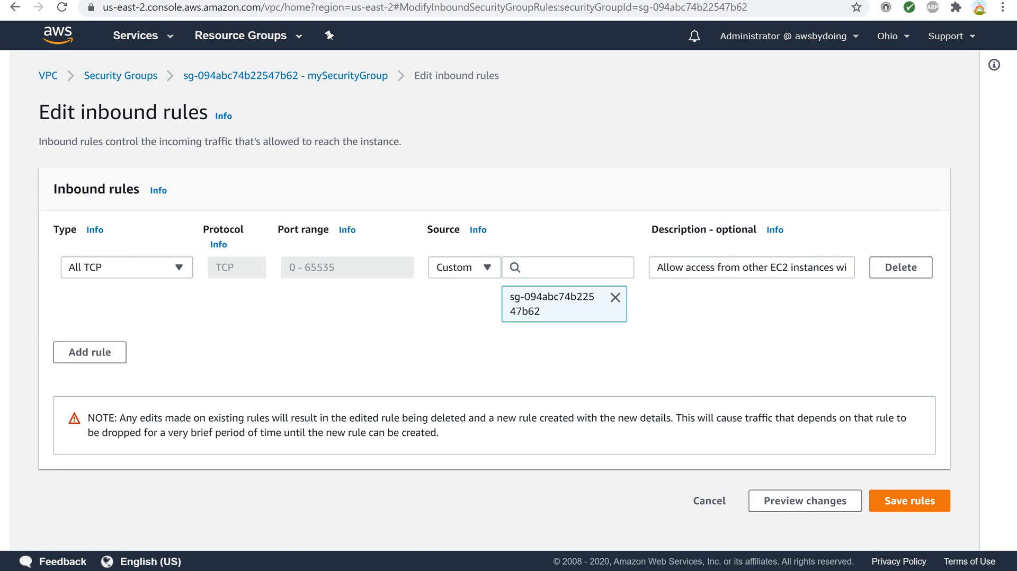
# - Add a second inbound rule of type HTTP with Anywhere as its source
pyautogui.click(96, 363)
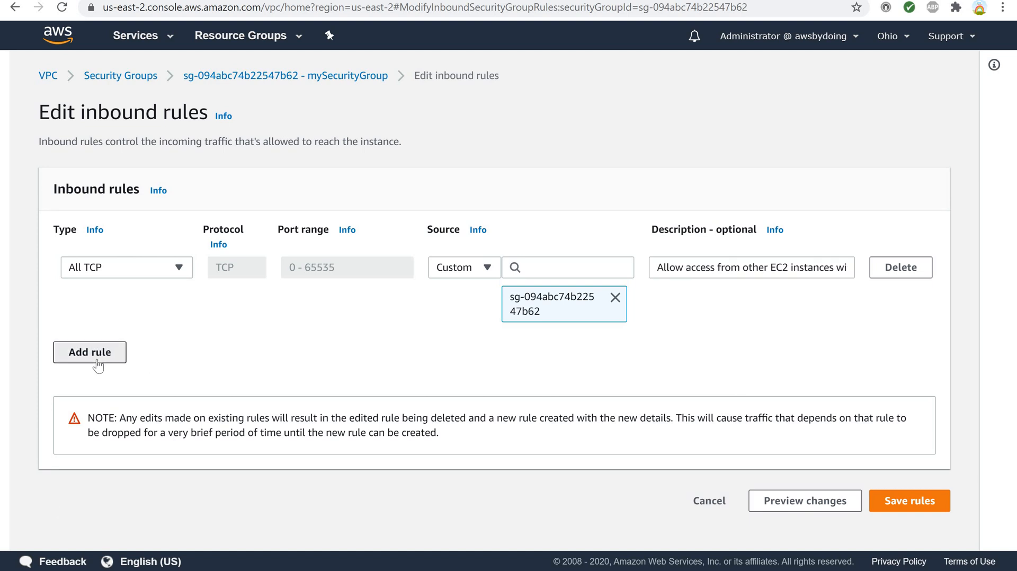
pyautogui.click(186, 345)
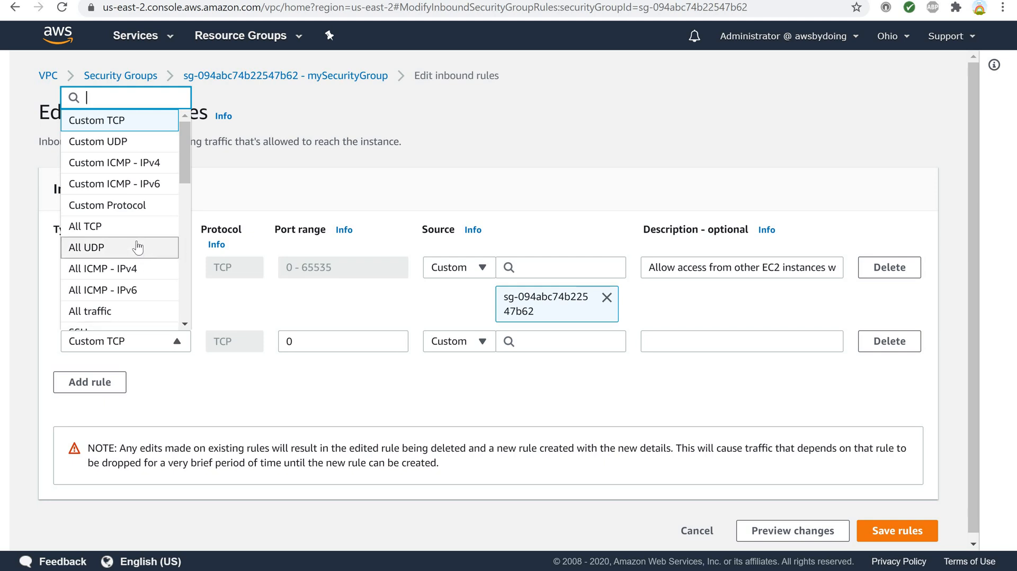
pyautogui.scroll(-4, 136, 248)
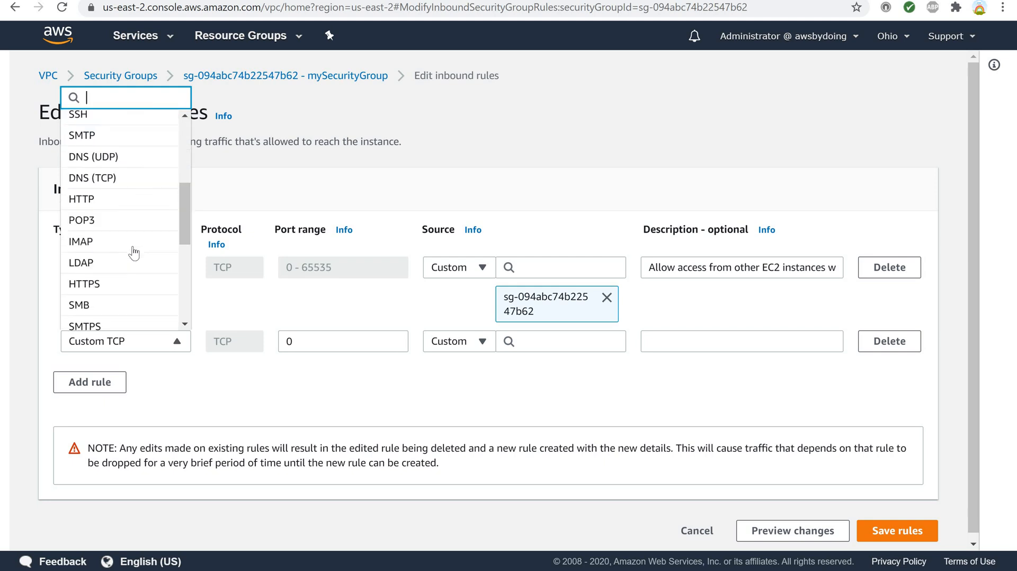
pyautogui.click(117, 197)
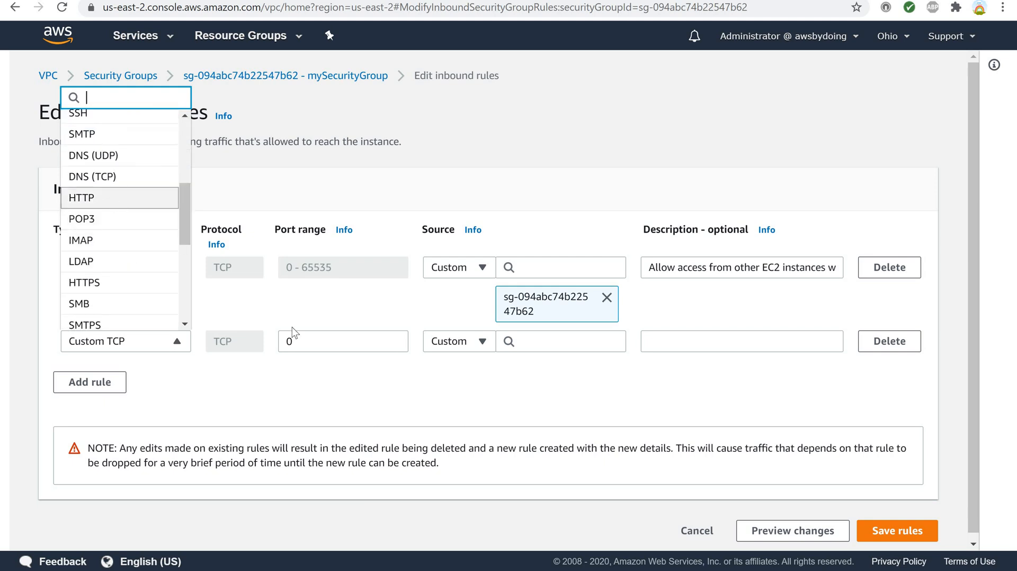
pyautogui.click(482, 343)
pyautogui.click(473, 389)
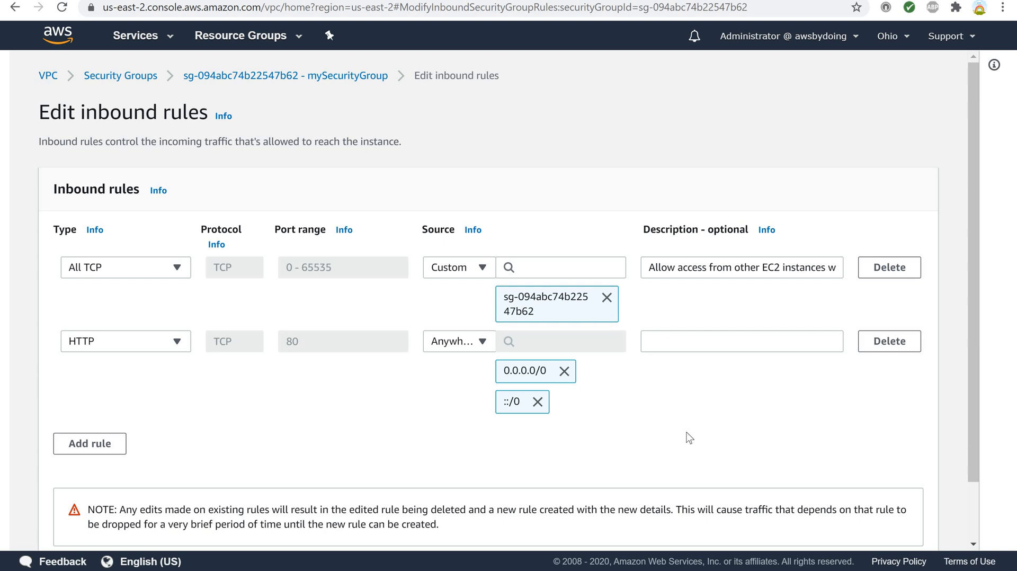
# - Review the All TCP, HTTP, SSH and RDP inbound rules and save them
pyautogui.scroll(-2, 685, 438)
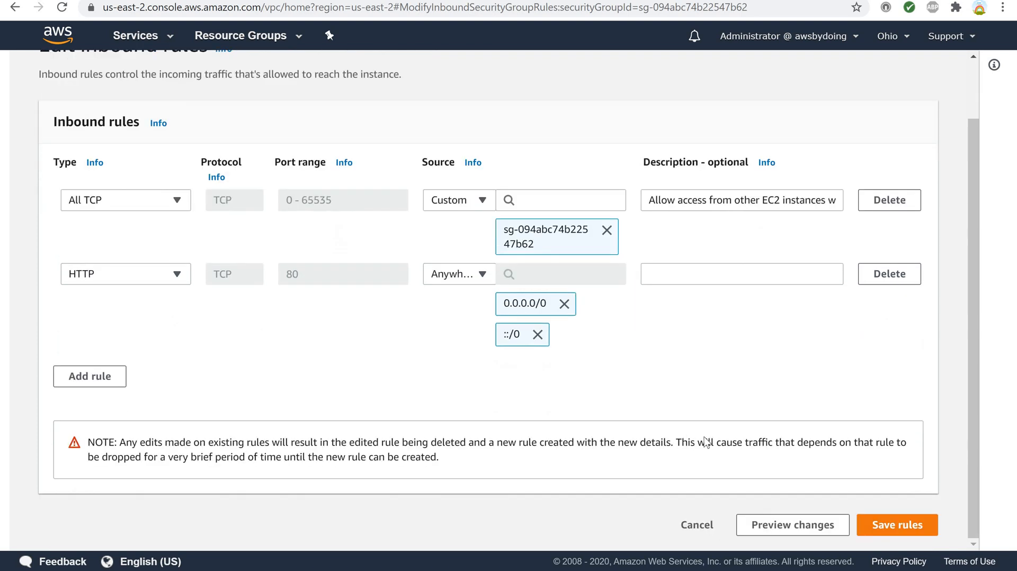
pyautogui.click(879, 525)
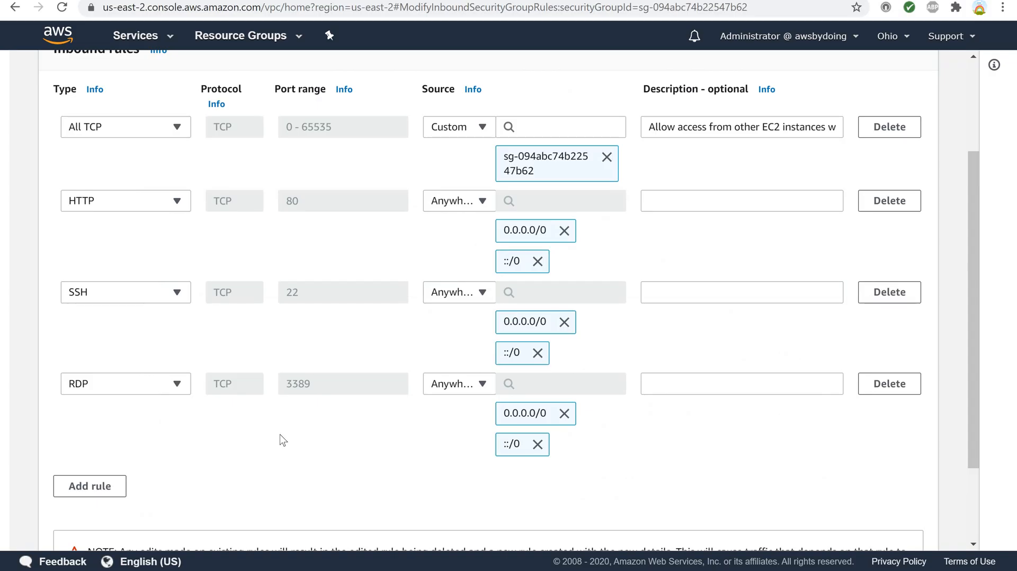
pyautogui.scroll(-2, 282, 439)
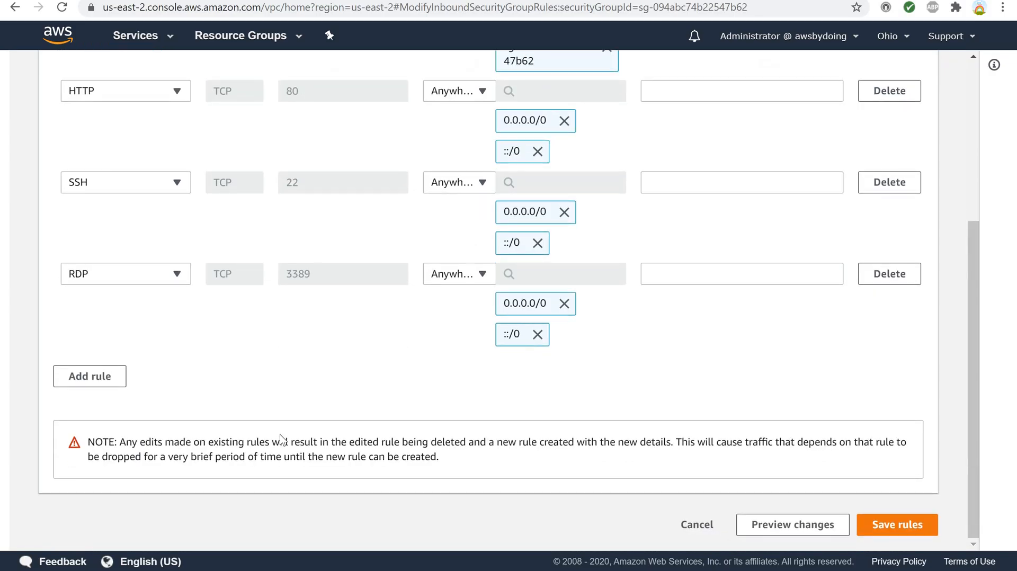
pyautogui.scroll(3, 281, 439)
pyautogui.scroll(-1, 281, 439)
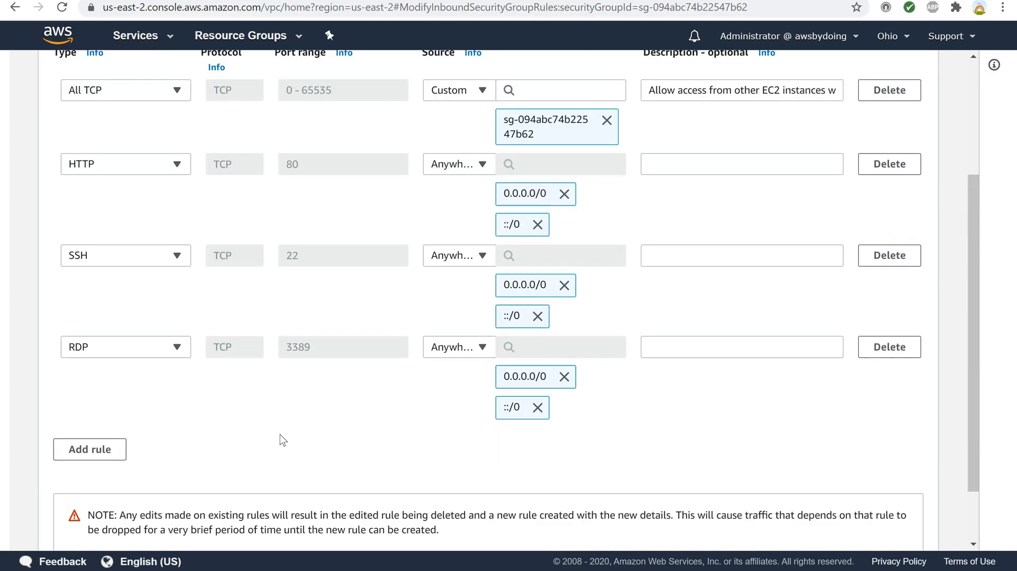
pyautogui.scroll(1, 282, 439)
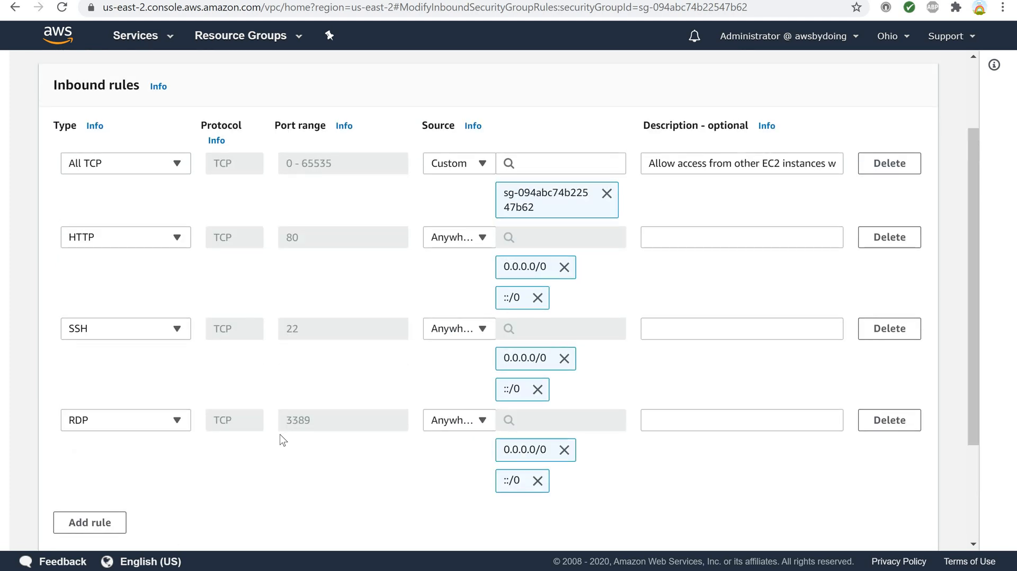
pyautogui.scroll(-2, 283, 440)
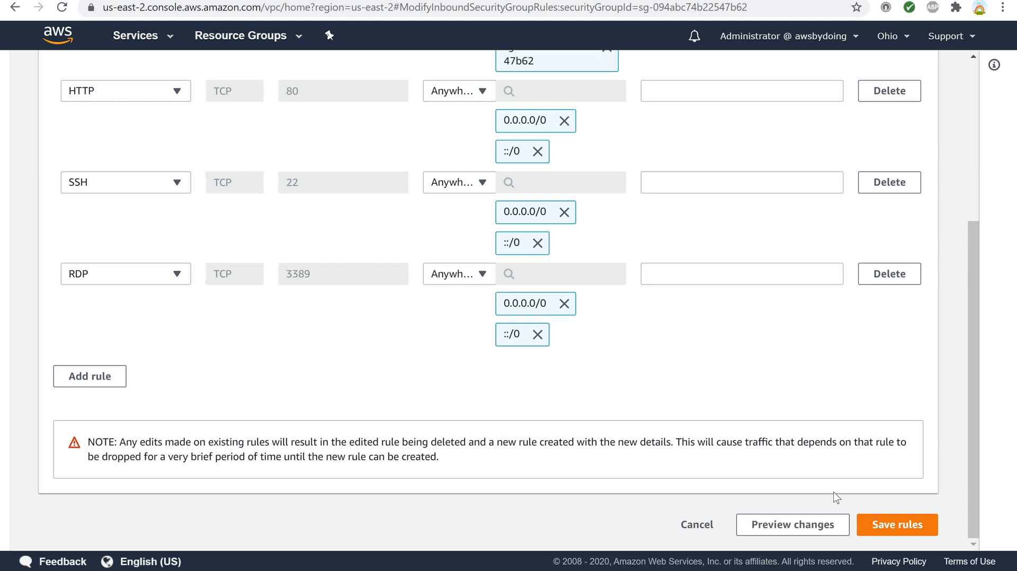
pyautogui.click(893, 530)
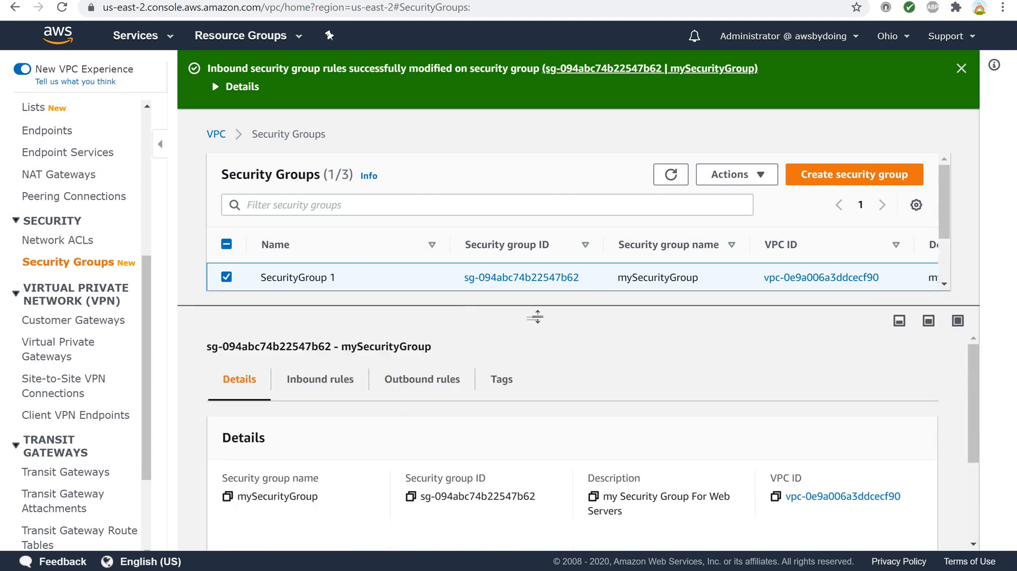
# - Examine mySecurityGroup's saved inbound rules and its outbound rules
pyautogui.click(334, 383)
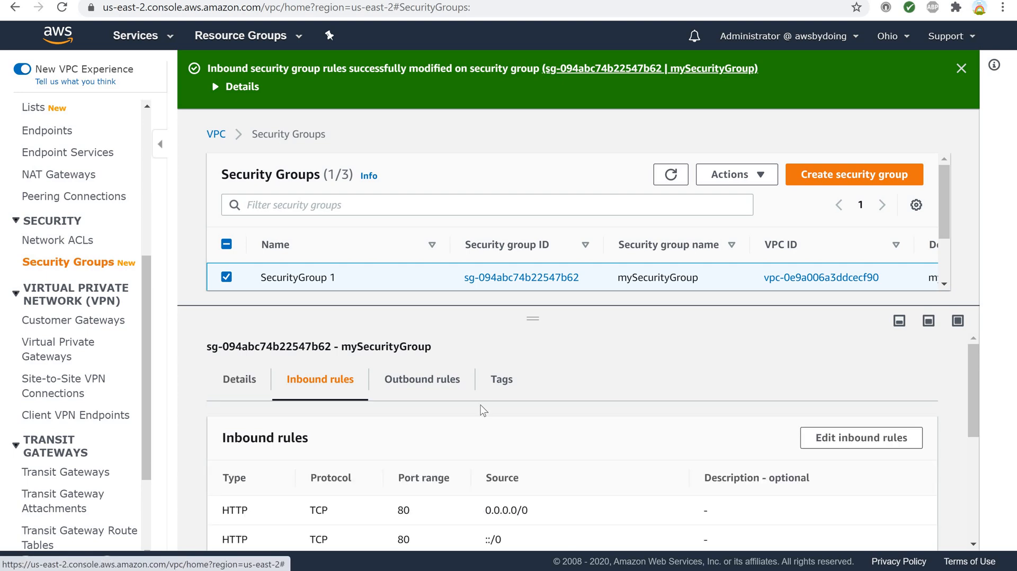
pyautogui.scroll(-4, 487, 409)
pyautogui.scroll(3, 488, 407)
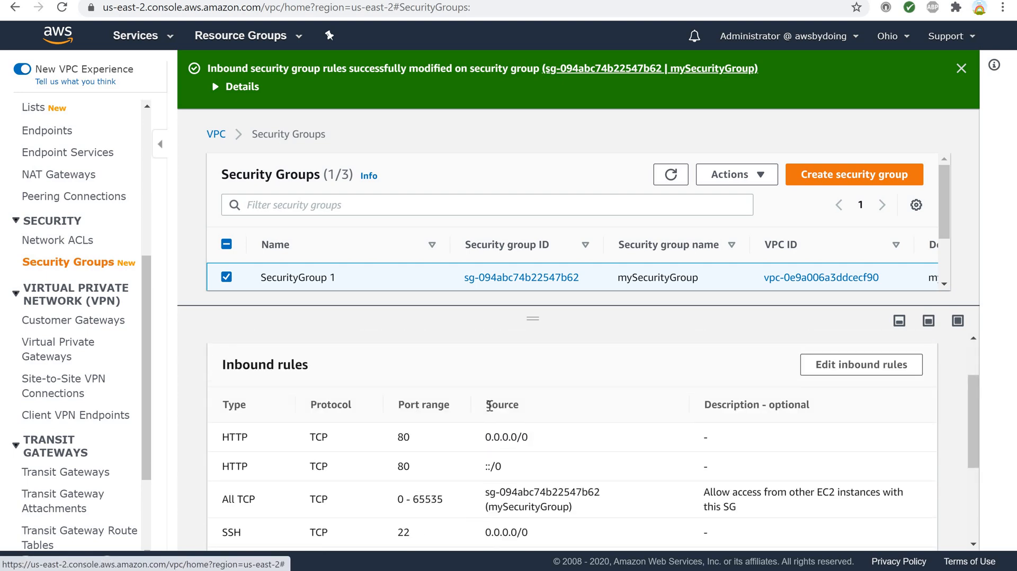
pyautogui.scroll(-3, 489, 406)
pyautogui.scroll(4, 468, 414)
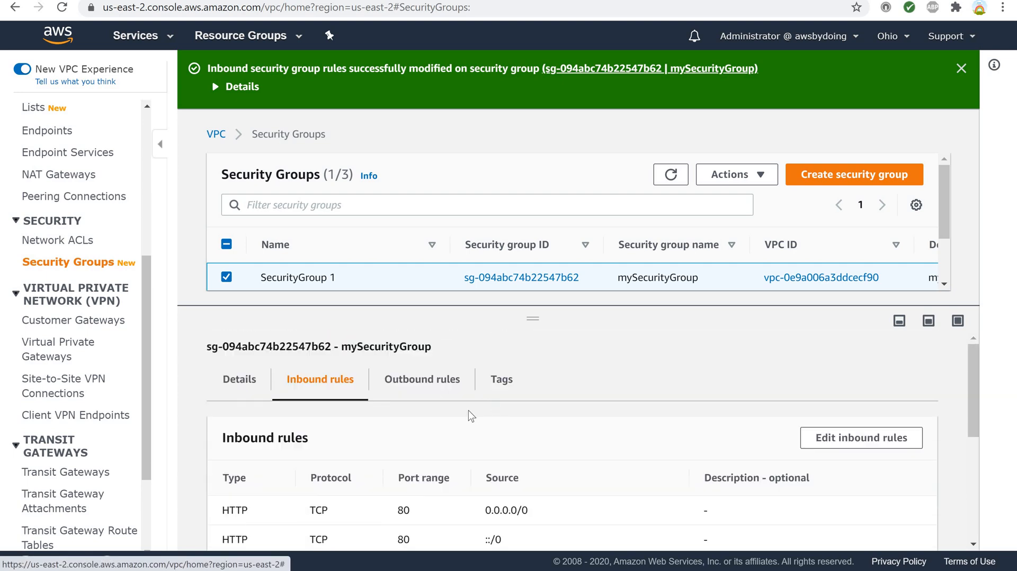
pyautogui.click(407, 389)
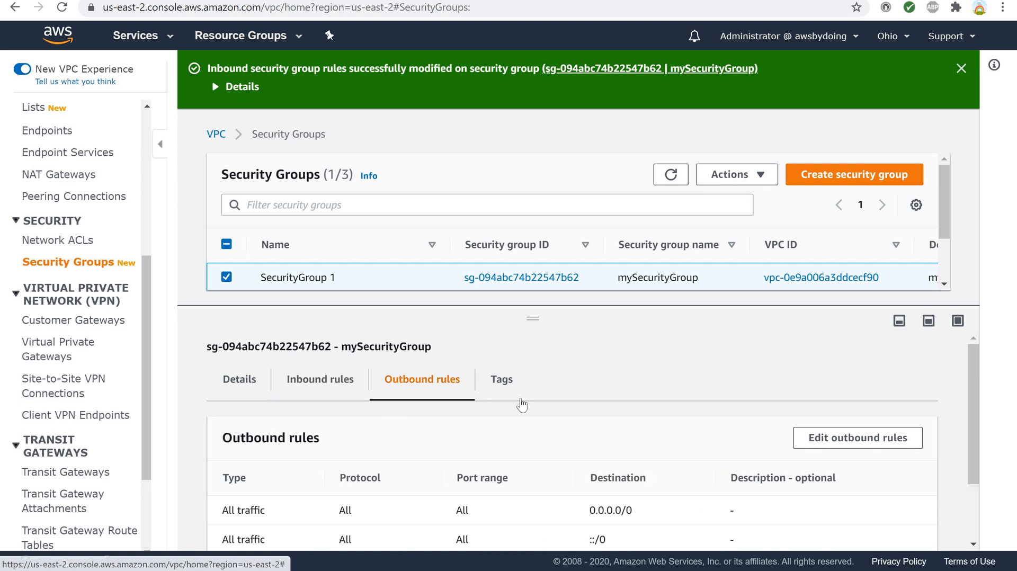
pyautogui.scroll(-2, 521, 405)
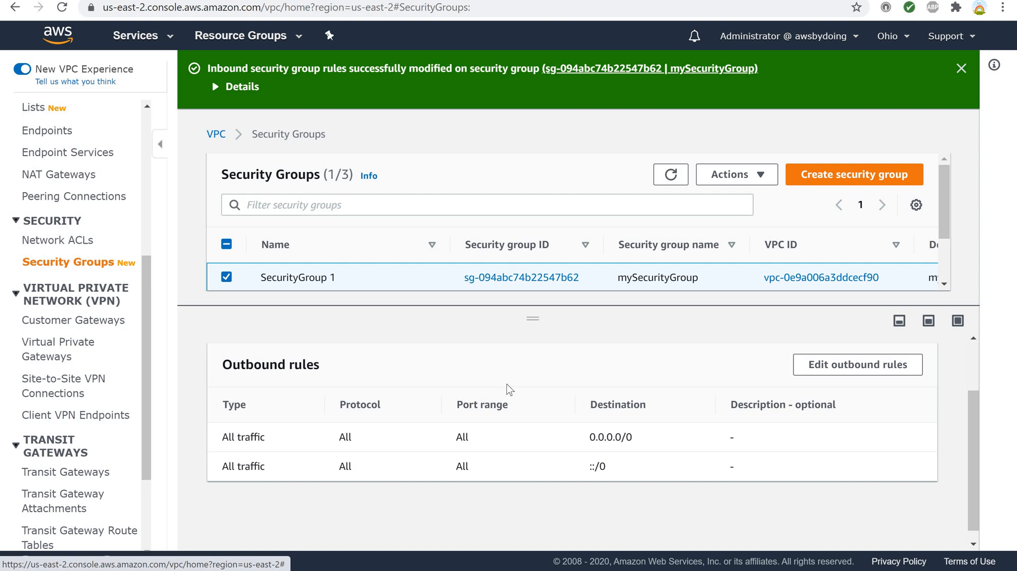
pyautogui.scroll(1, 496, 397)
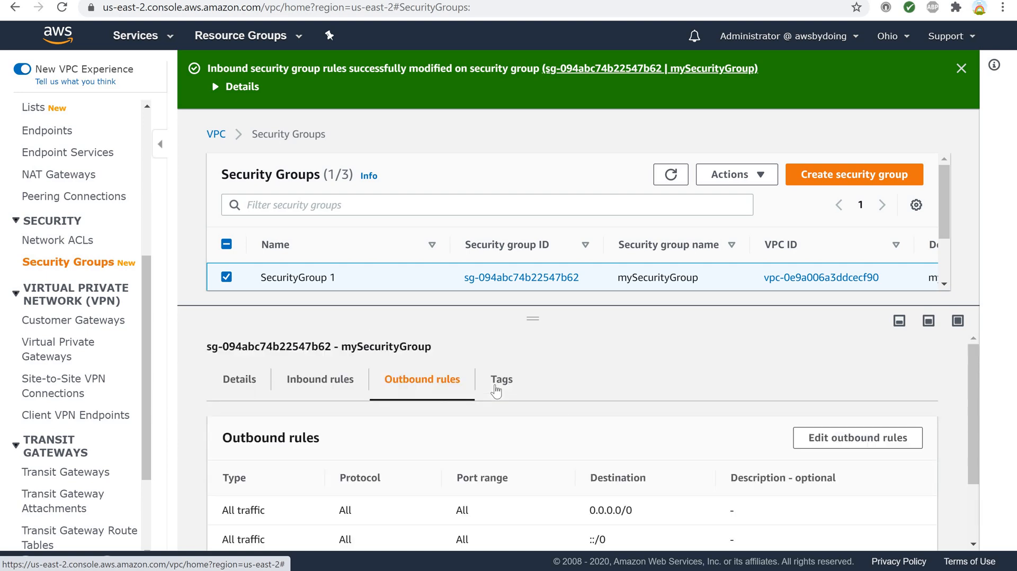
pyautogui.scroll(-1, 495, 395)
pyautogui.scroll(1, 495, 395)
pyautogui.scroll(-1, 494, 396)
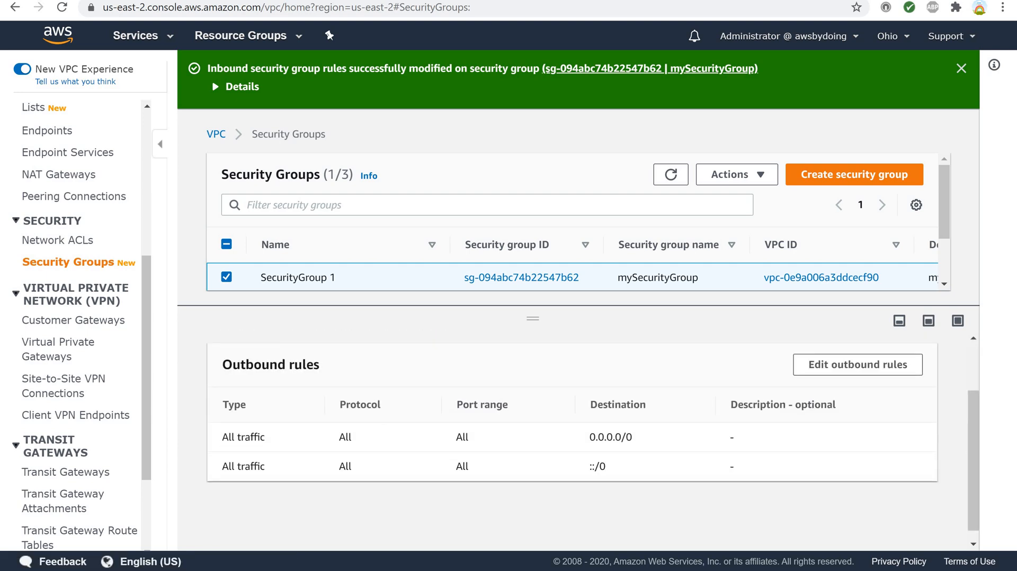
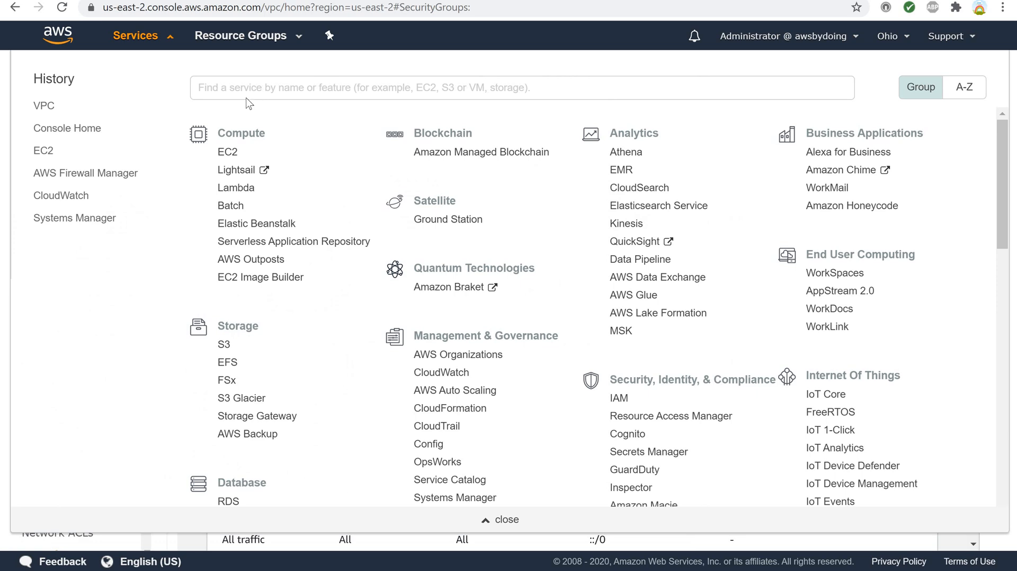
# - Find the EC2 service by searching for "ec2" and open its key pairs list
pyautogui.click(247, 88)
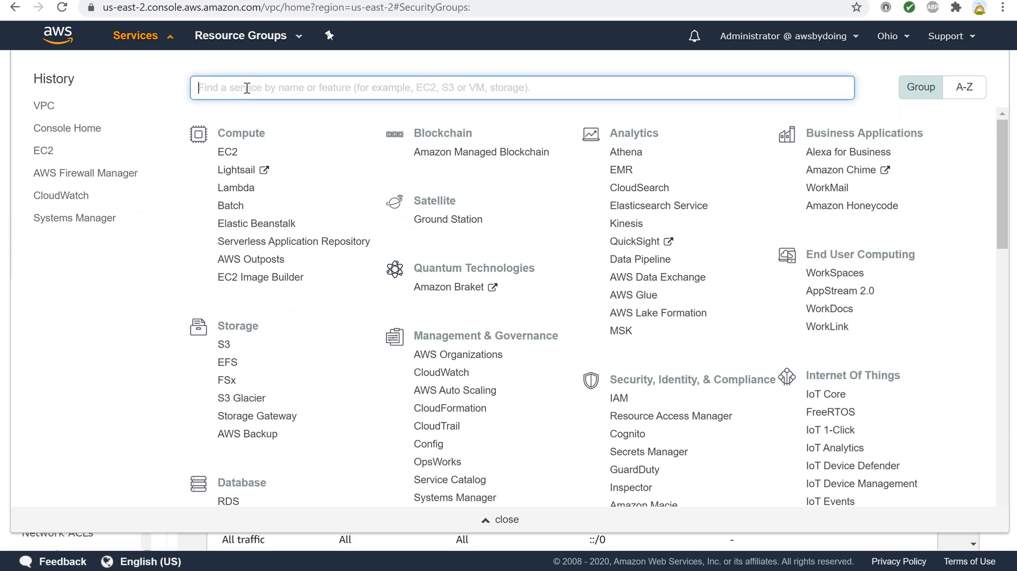
pyautogui.write('ec2')
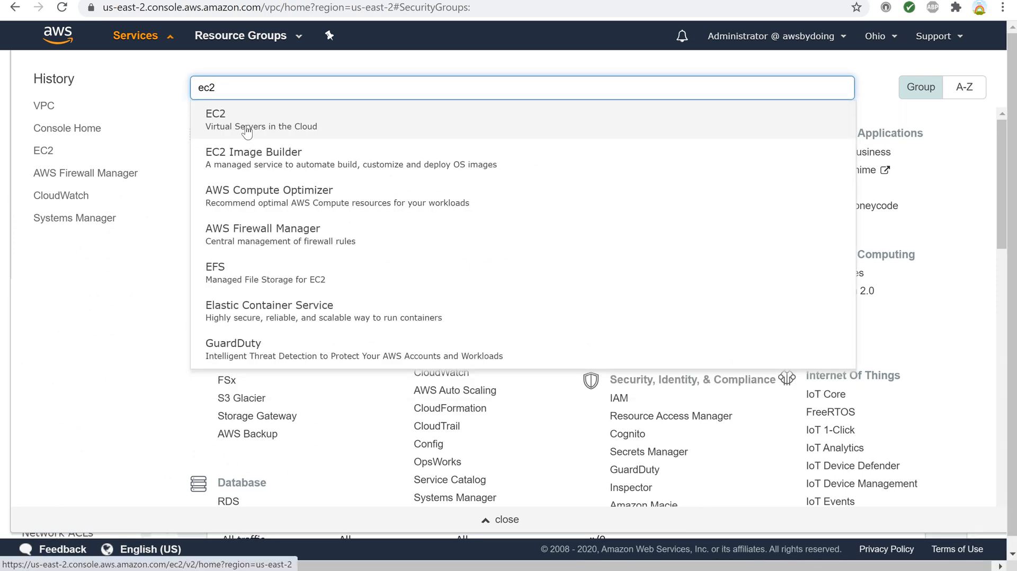
pyautogui.click(246, 125)
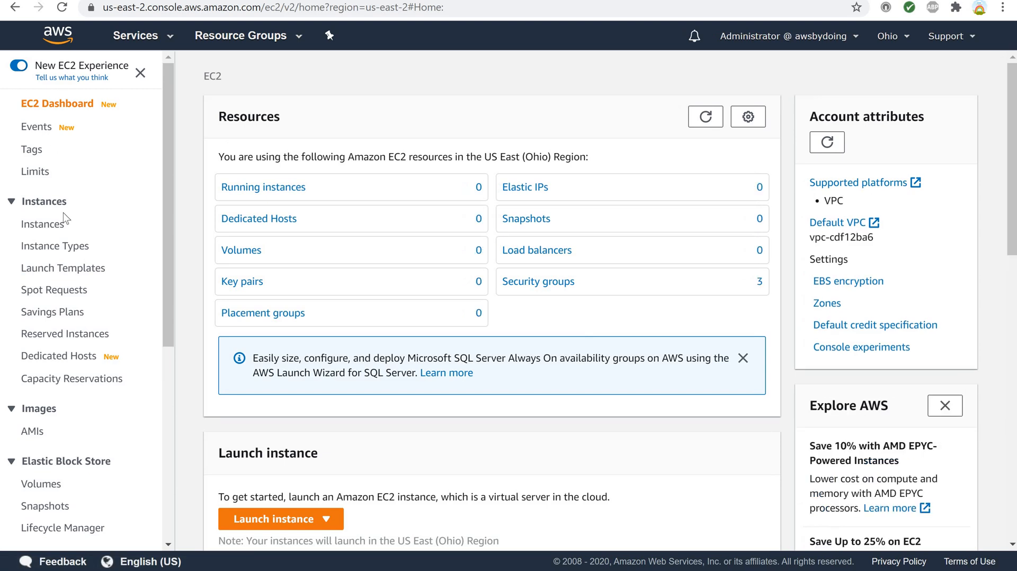
pyautogui.scroll(-4, 62, 212)
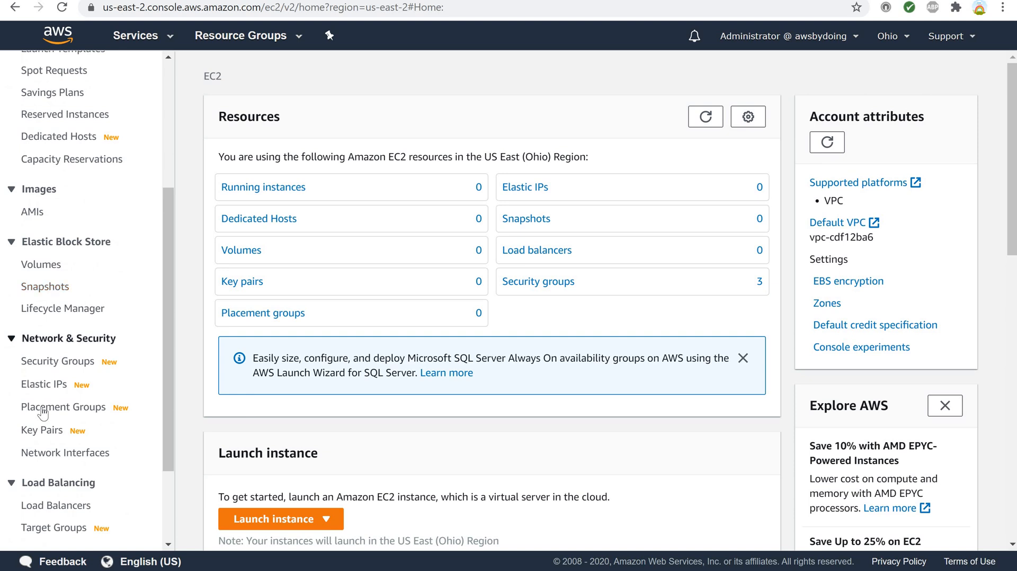
pyautogui.click(43, 431)
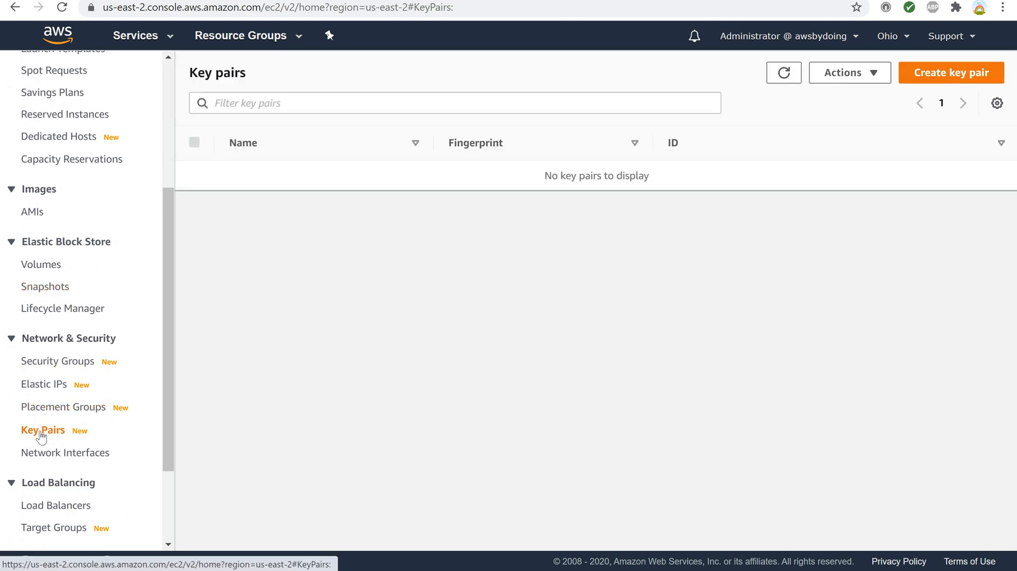
# - Start creating a new key pair and choose pem as its file format
pyautogui.click(971, 77)
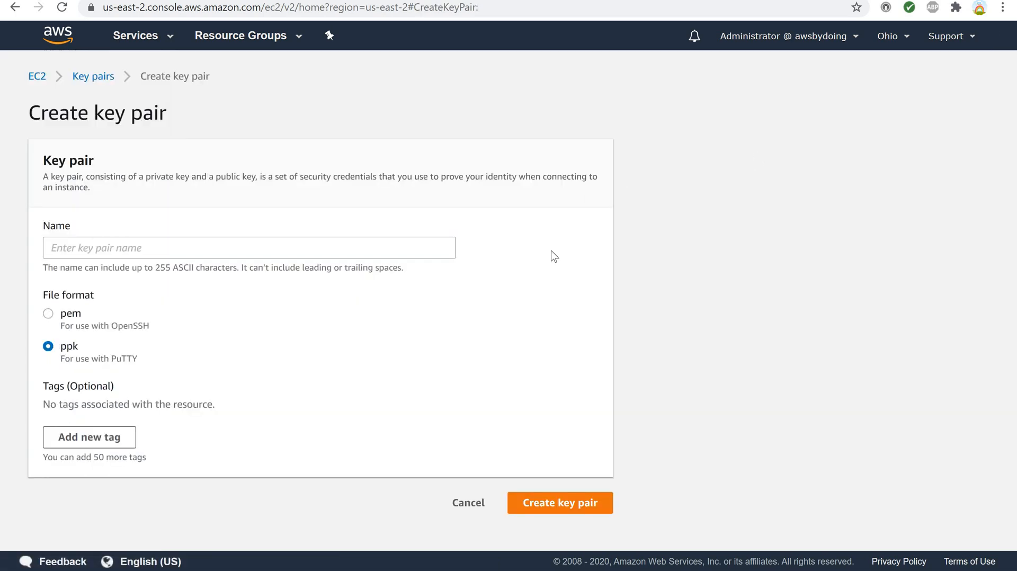
pyautogui.click(272, 248)
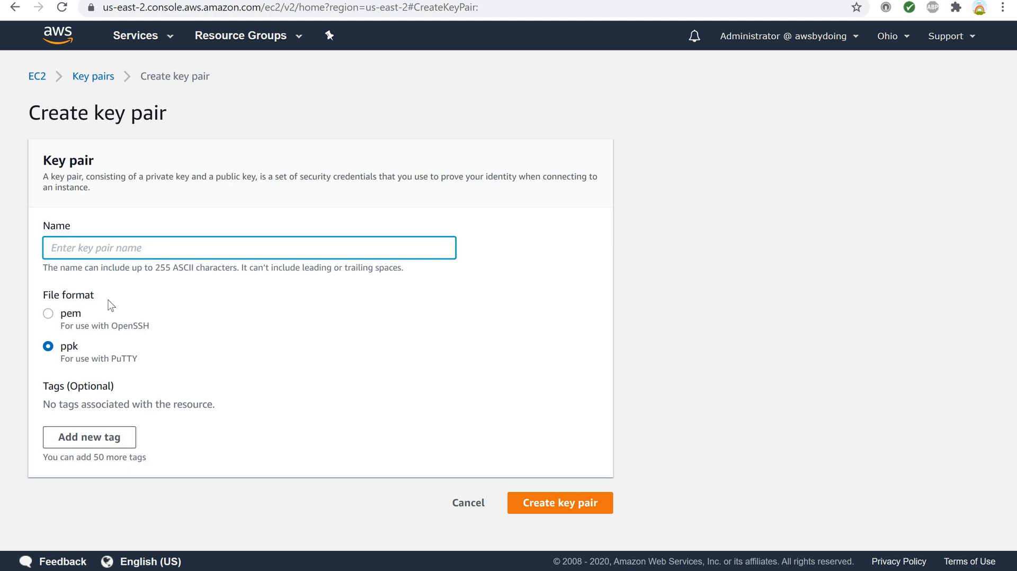
pyautogui.click(48, 315)
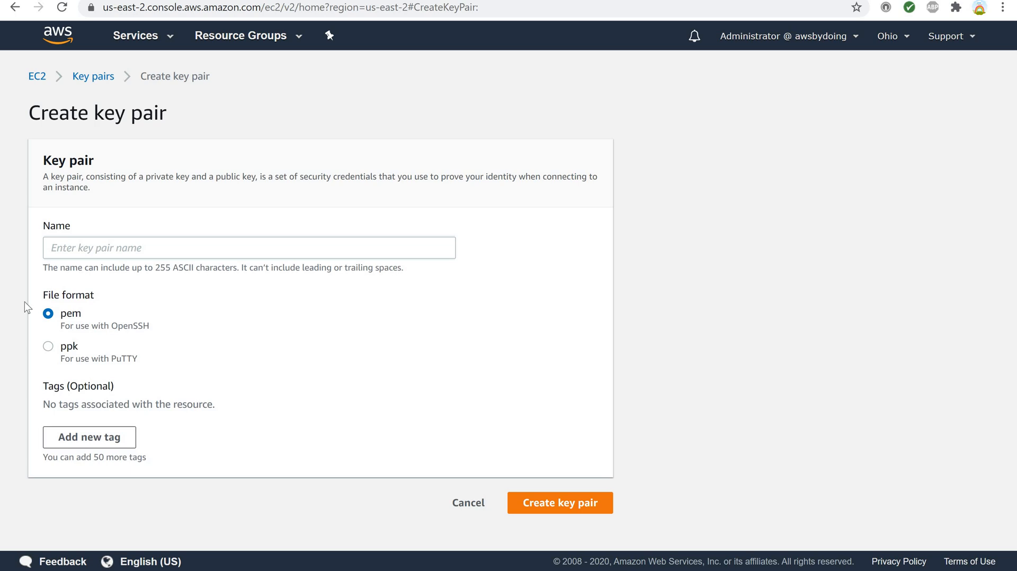
# - Add a tag to the key pair with the key "Name" and the value "for Ohio"
pyautogui.click(105, 444)
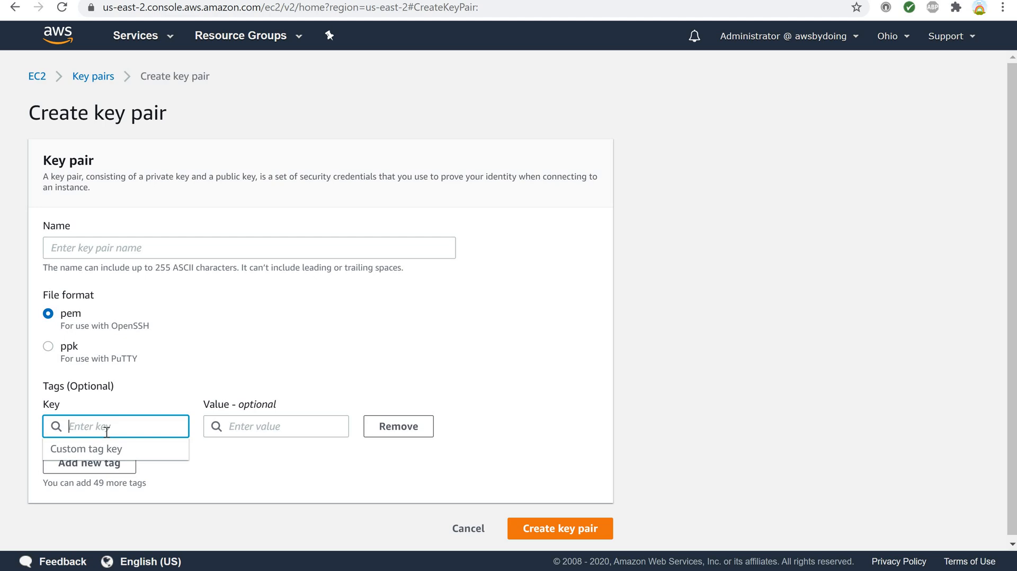
pyautogui.write('Name')
pyautogui.click(232, 424)
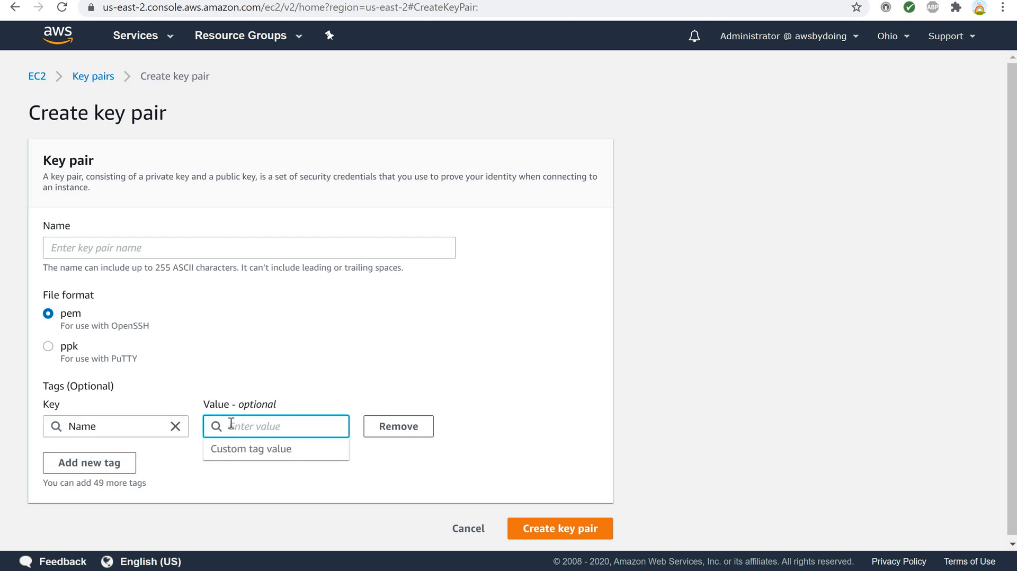
pyautogui.write('for Ohio')
# - Change the key pair's tag to the key "Region" with the value "Ohio"
pyautogui.doubleClick(95, 427)
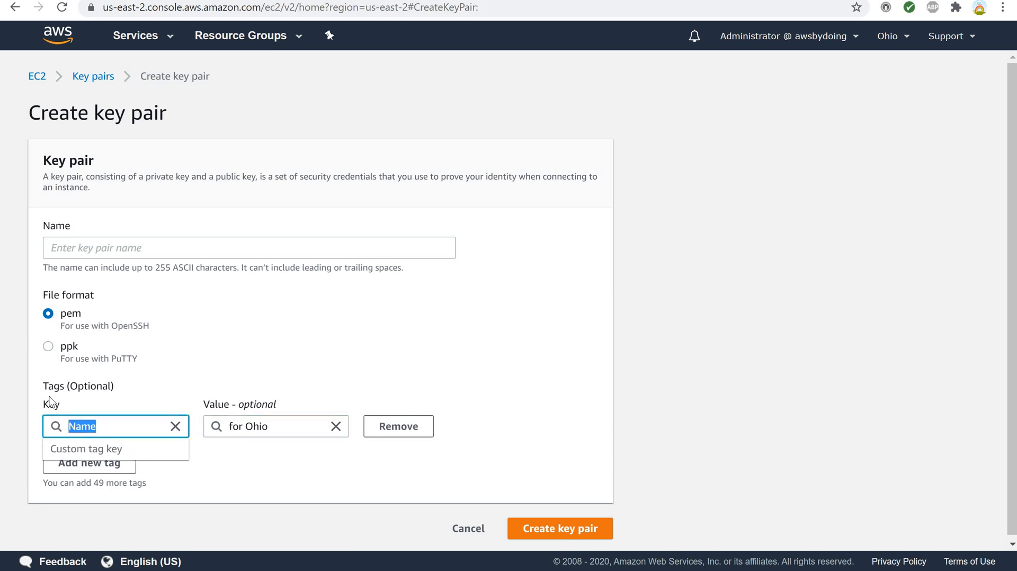
pyautogui.write('Region')
pyautogui.click(247, 426)
pyautogui.press('BackSpace')
pyautogui.press('BackSpace')
pyautogui.press('BackSpace')
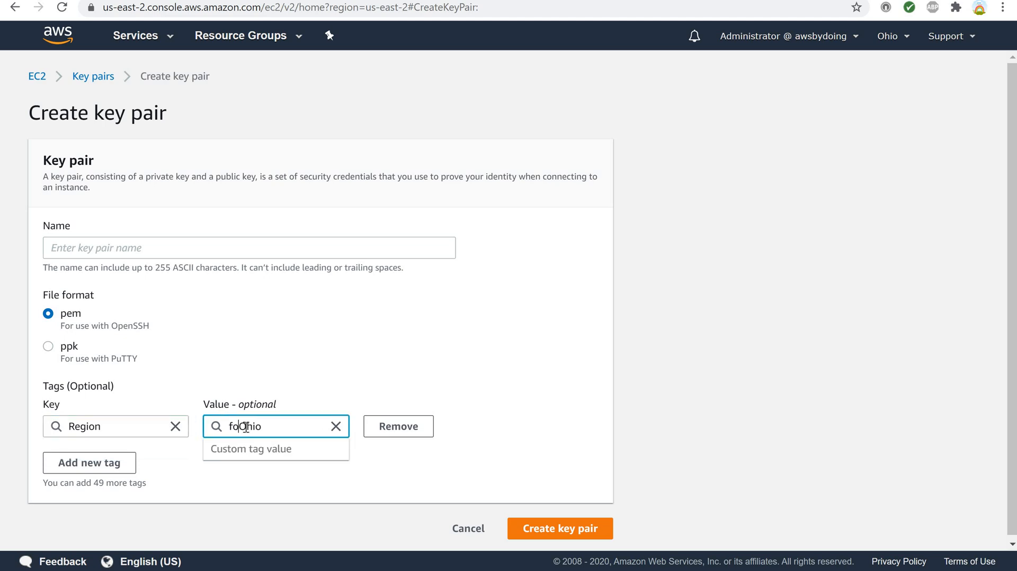
pyautogui.press('BackSpace')
pyautogui.click(394, 478)
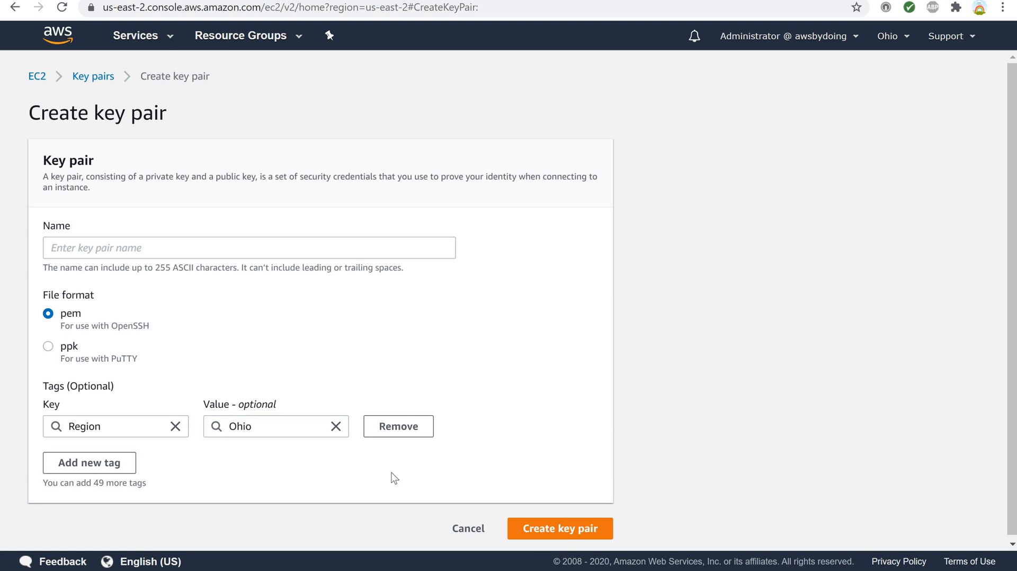
# - Name the key pair "ohiokeypair" and create it
pyautogui.click(551, 529)
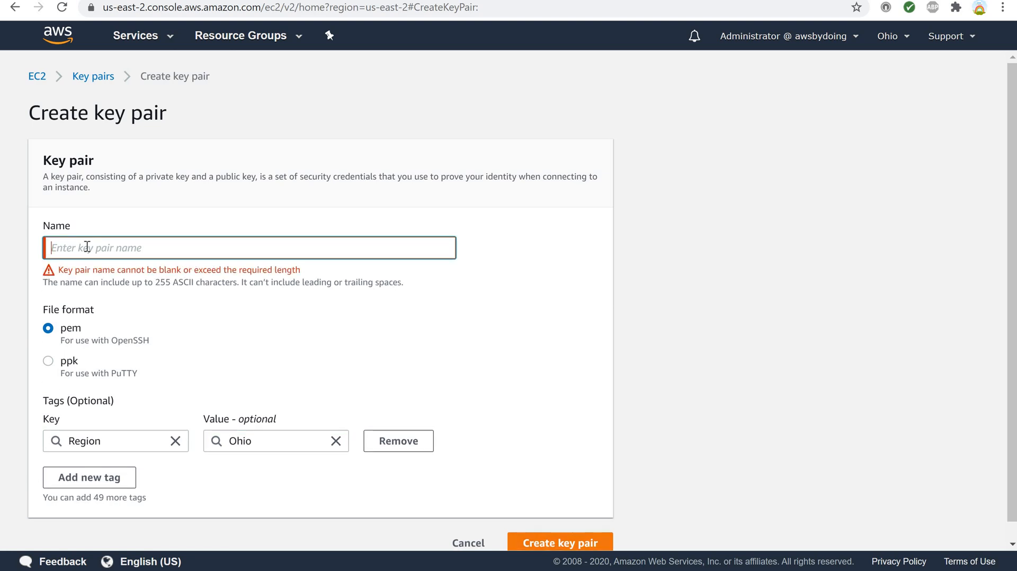
pyautogui.write('Ke')
pyautogui.press('BackSpace')
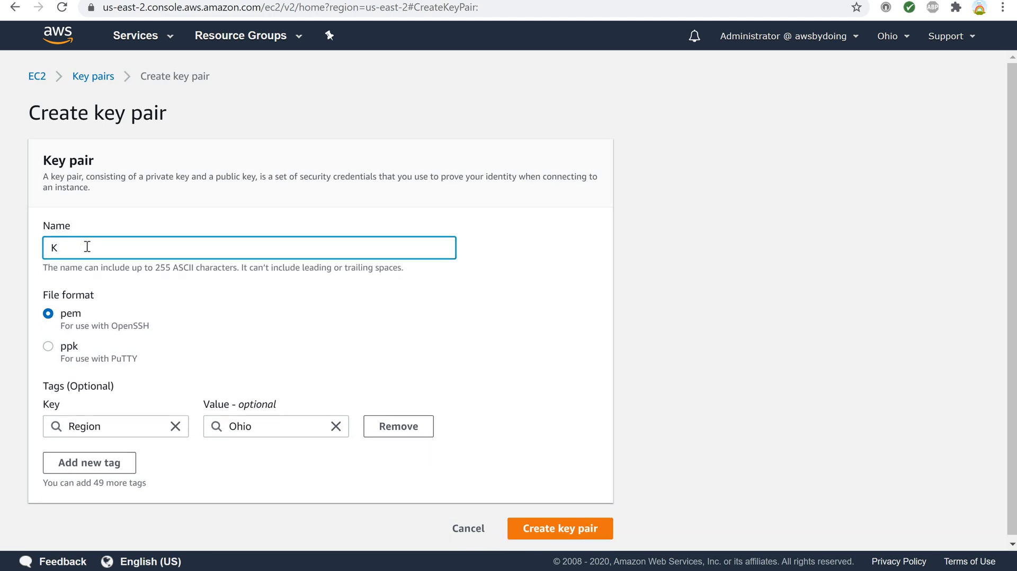
pyautogui.press('BackSpace')
pyautogui.write('ohiokeypair')
pyautogui.click(530, 535)
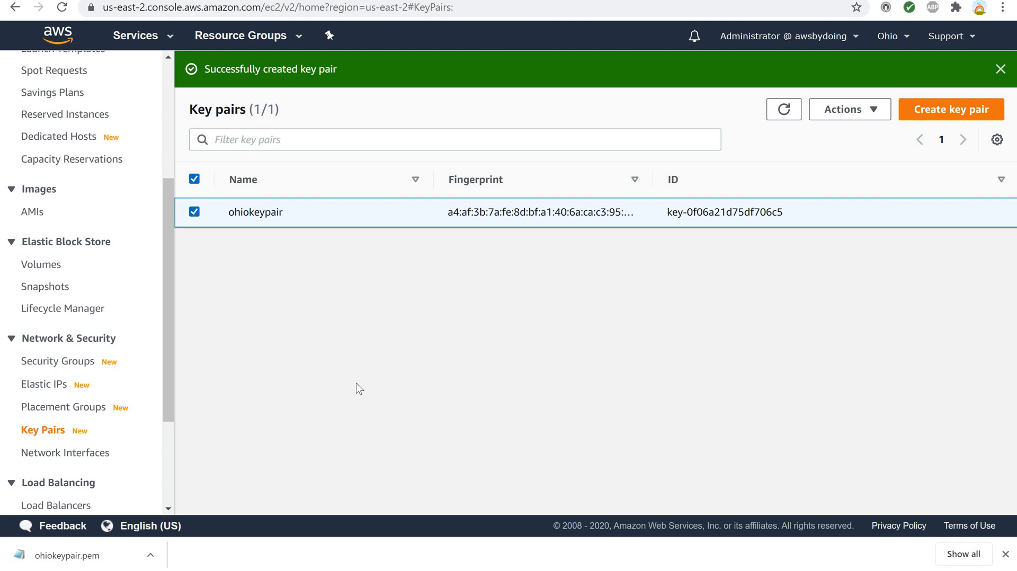
# - Show the downloaded ohiokeypair.pem in File Explorer and move it into the keypairs folder under Downloads, checking that folder's contents
pyautogui.click(149, 556)
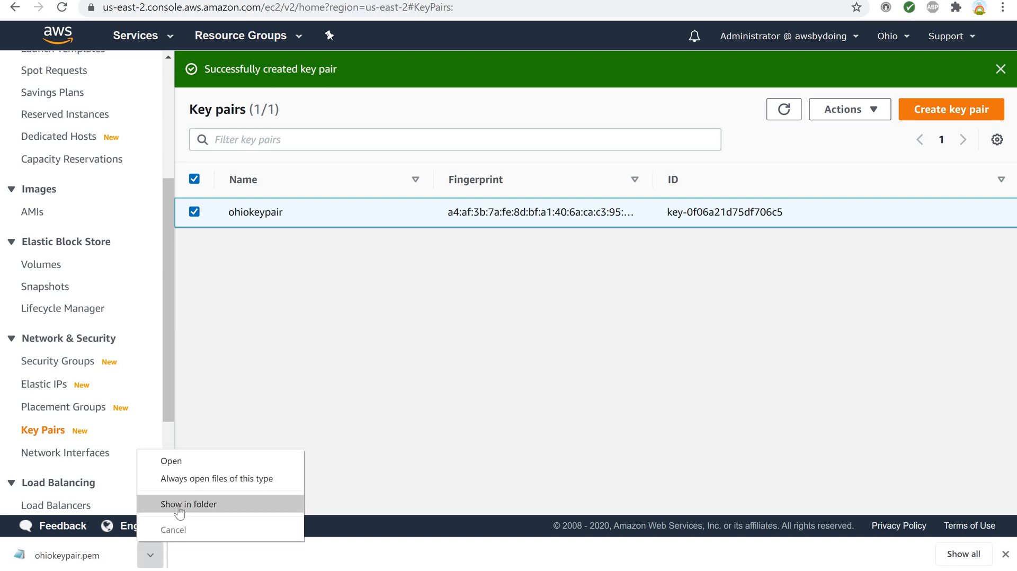
pyautogui.click(178, 508)
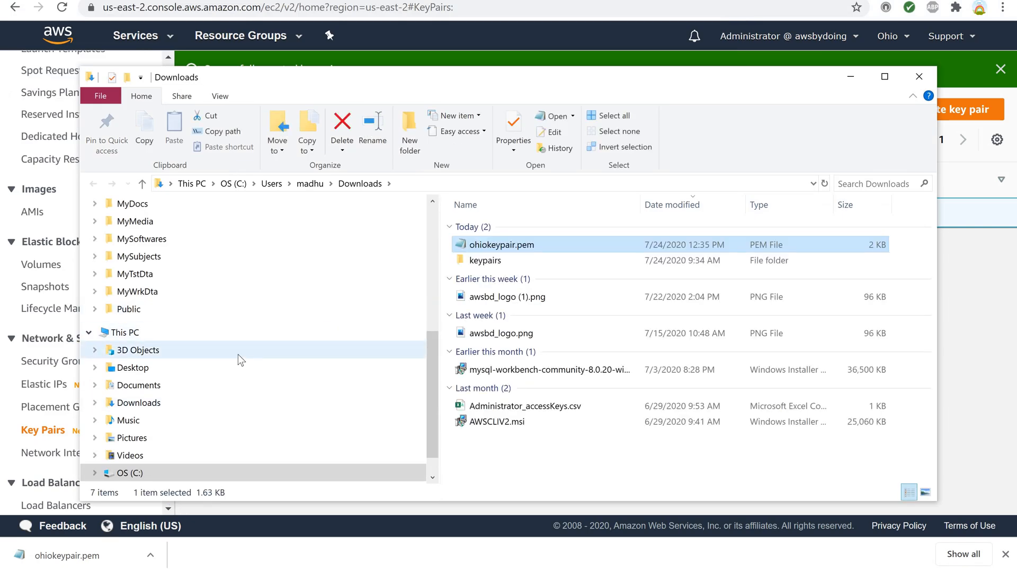
pyautogui.scroll(-1, 161, 324)
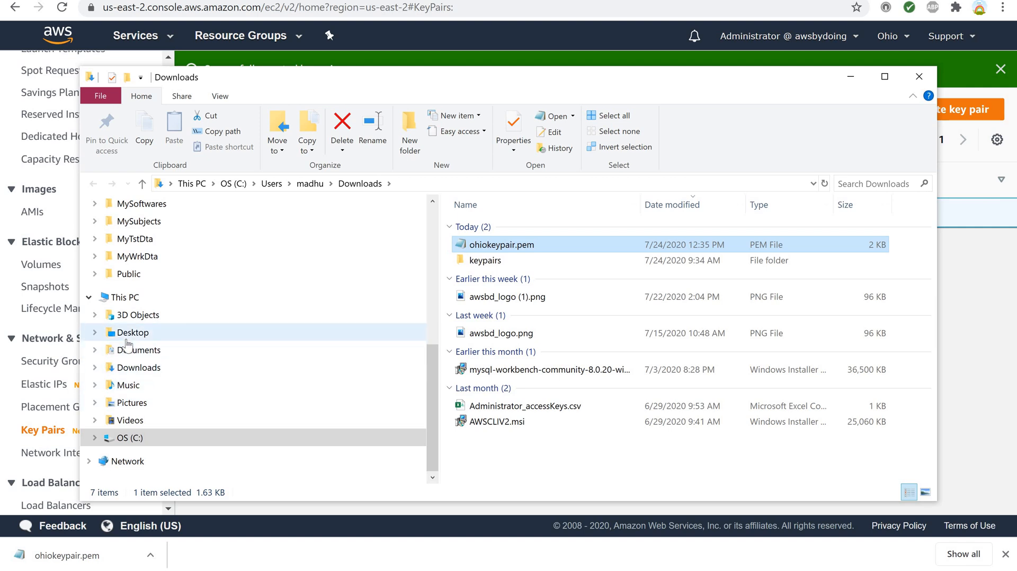
pyautogui.scroll(1, 114, 339)
pyautogui.scroll(-1, 114, 339)
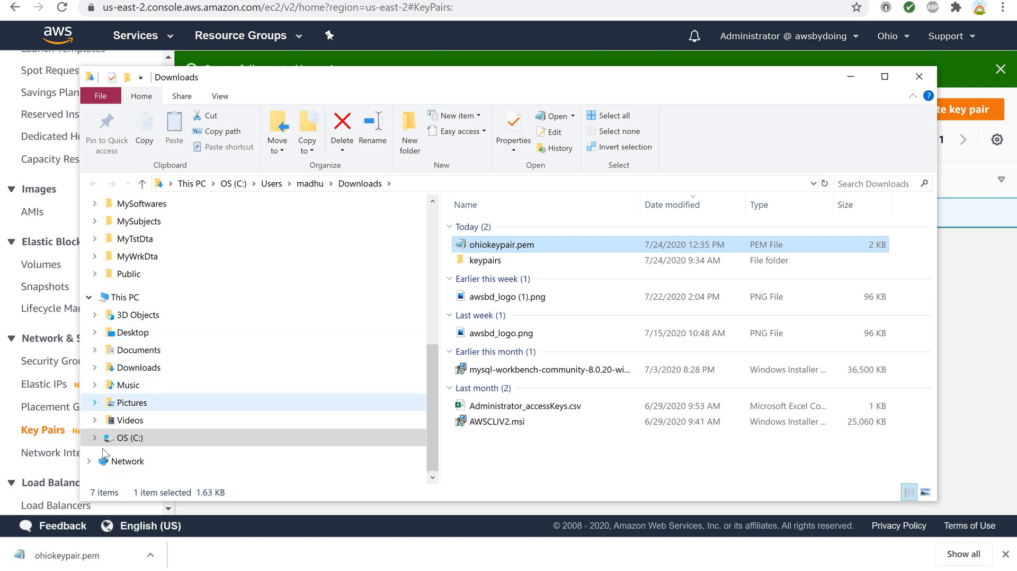
pyautogui.click(95, 369)
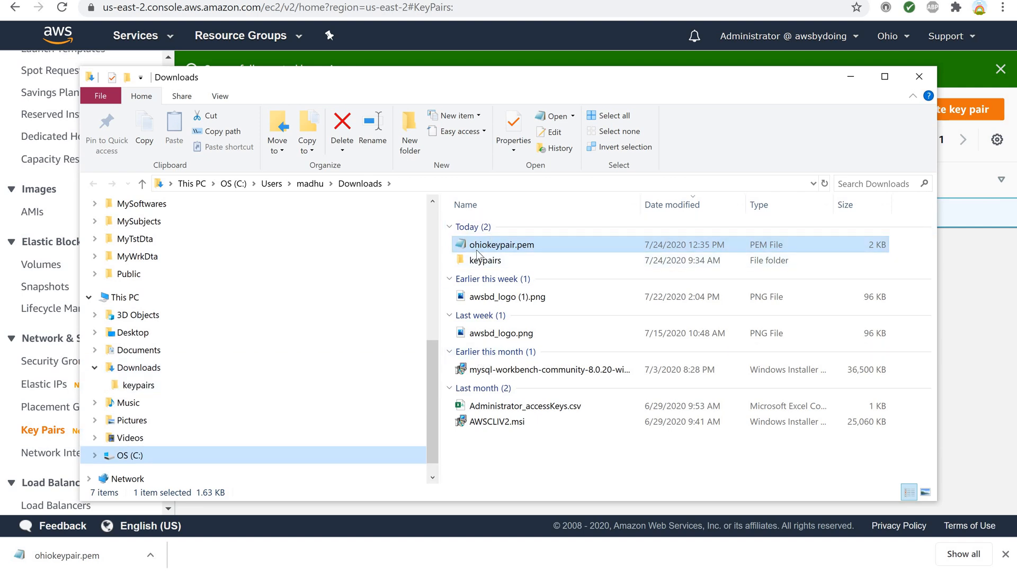
pyautogui.moveTo(479, 249); pyautogui.dragTo(147, 392)
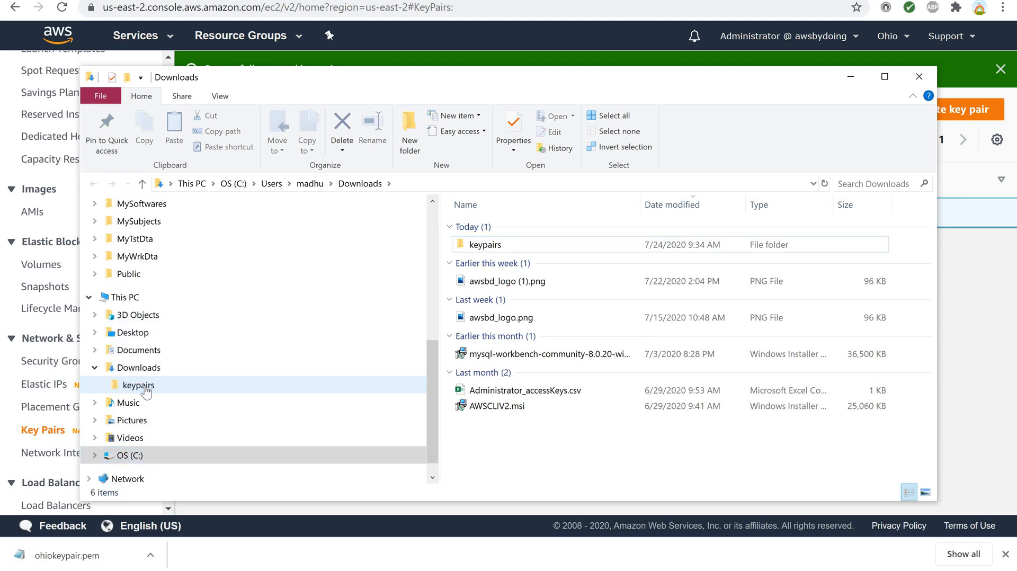
pyautogui.click(143, 387)
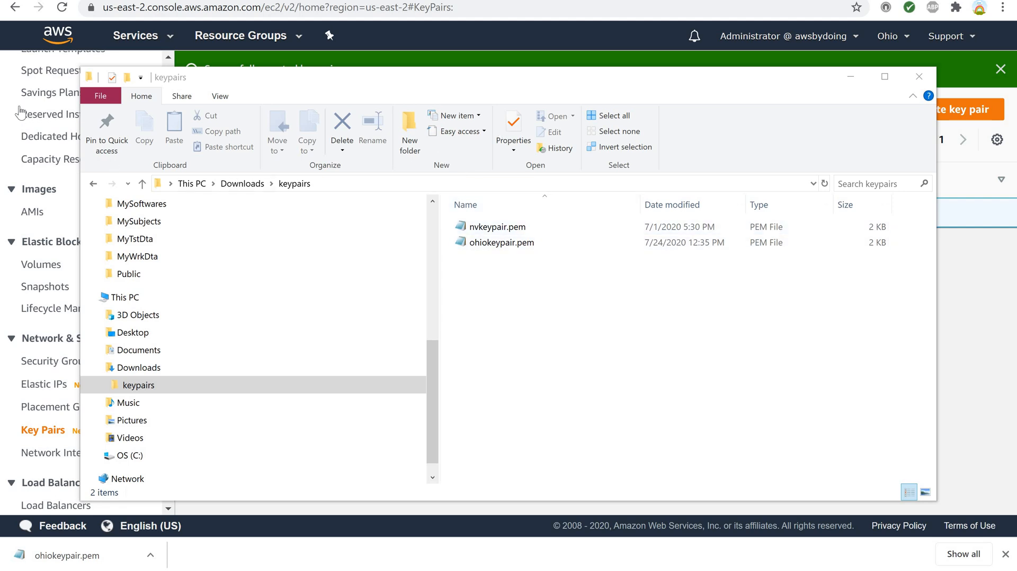
# - Return to the AWS console home, open the EC2 dashboard and check that Ohio is the selected region
pyautogui.click(29, 39)
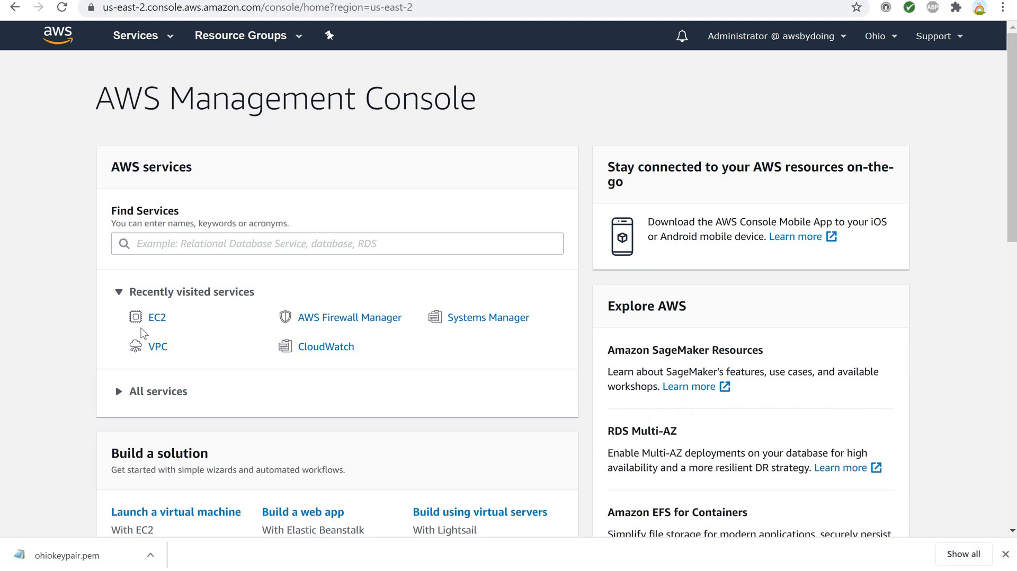
pyautogui.click(157, 320)
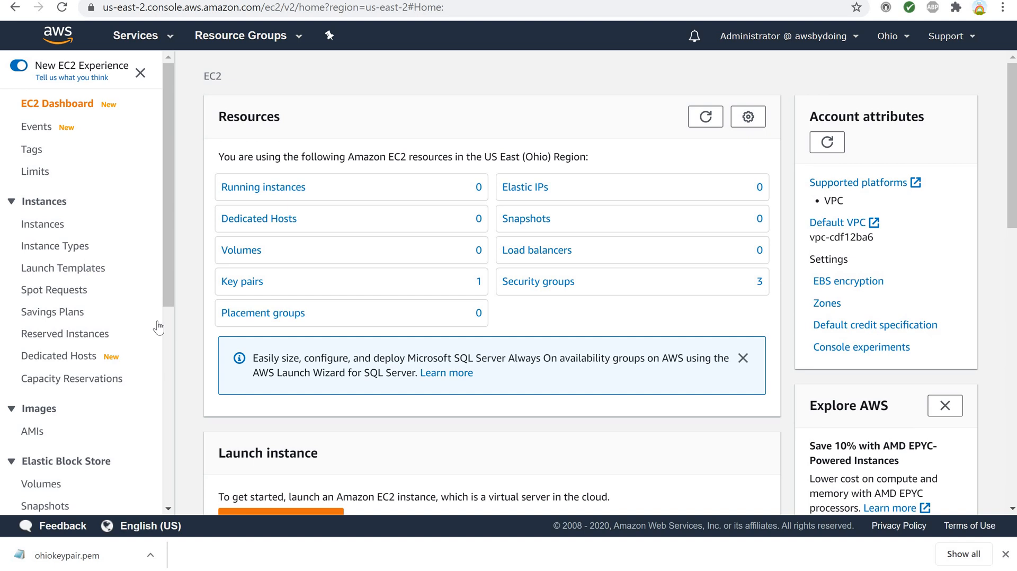
pyautogui.click(882, 48)
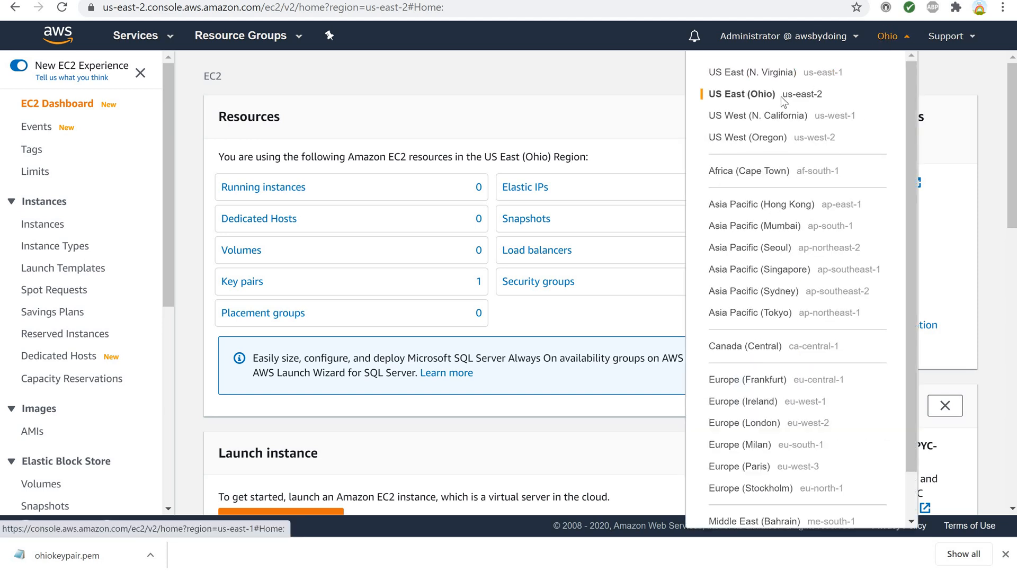
pyautogui.click(885, 35)
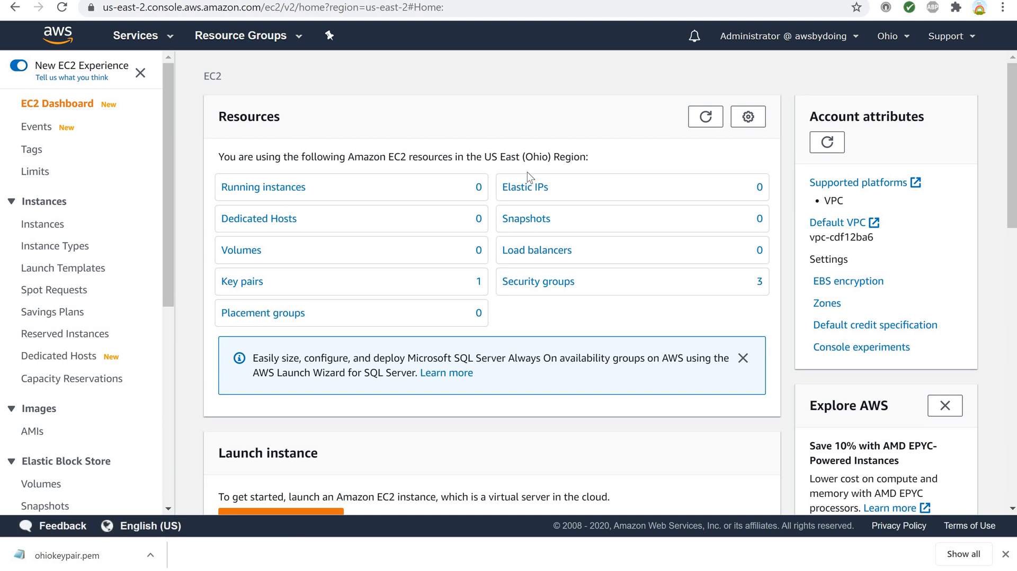
pyautogui.scroll(-3, 490, 231)
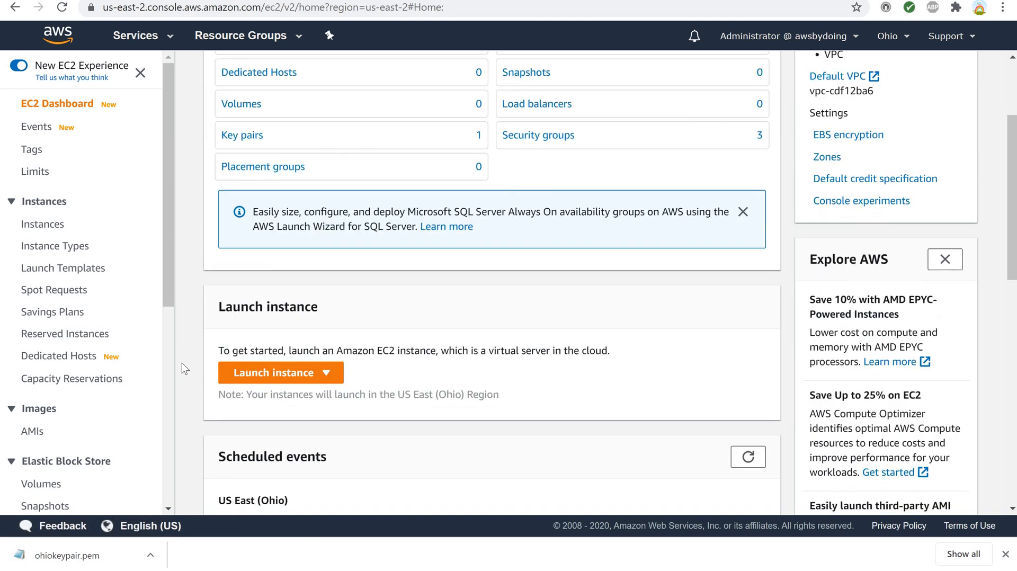
# - Start launching an instance from the 64-bit (x86) Amazon Linux 2 AMI, keep the t2.micro type and continue to the instance details
pyautogui.click(326, 373)
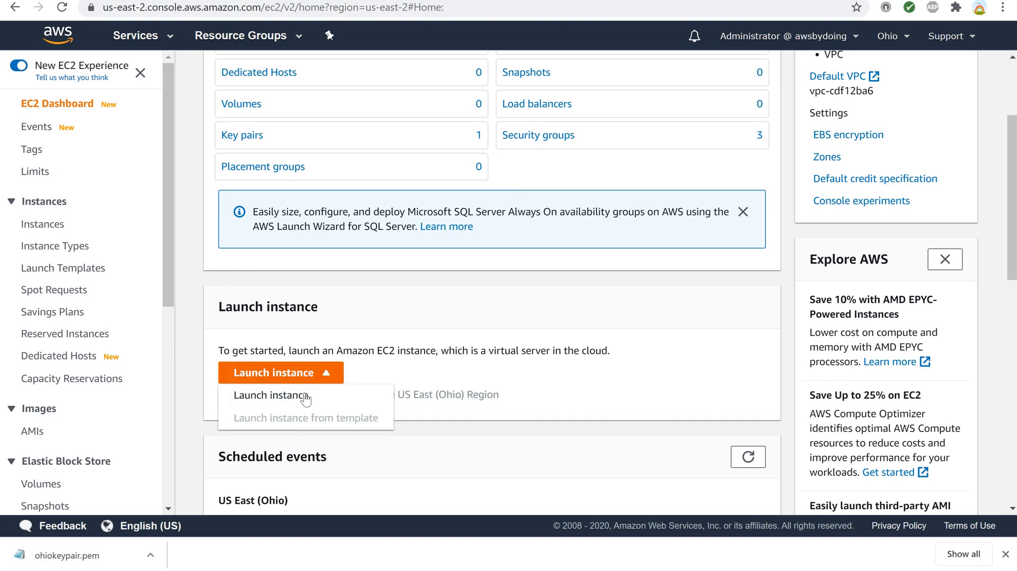
pyautogui.click(304, 397)
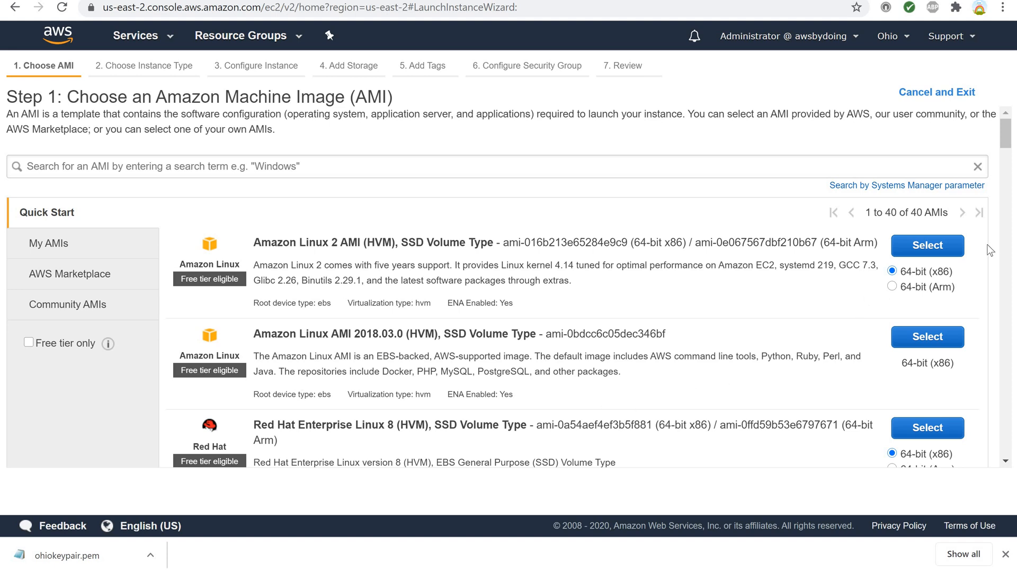
pyautogui.click(913, 246)
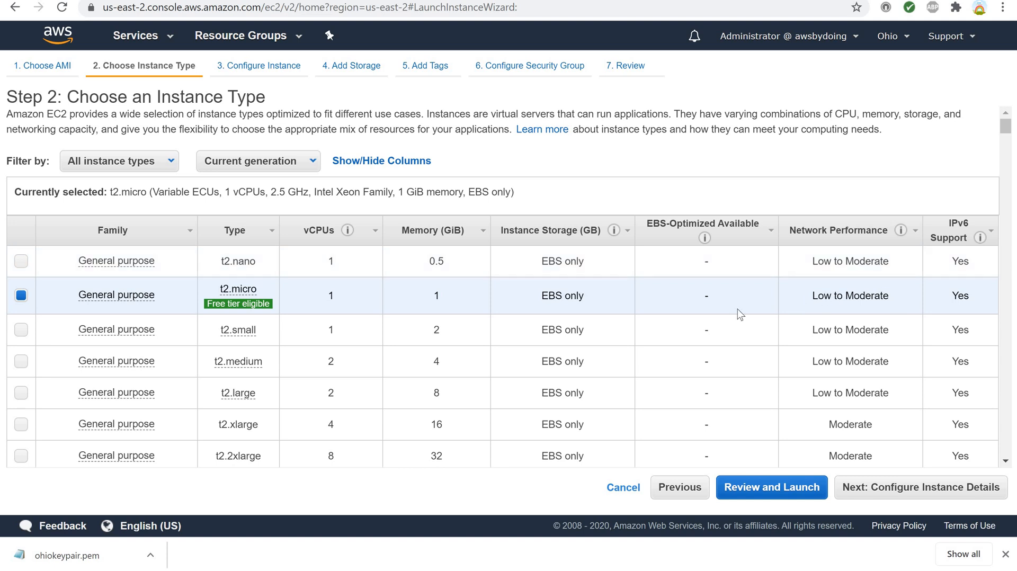
pyautogui.click(888, 496)
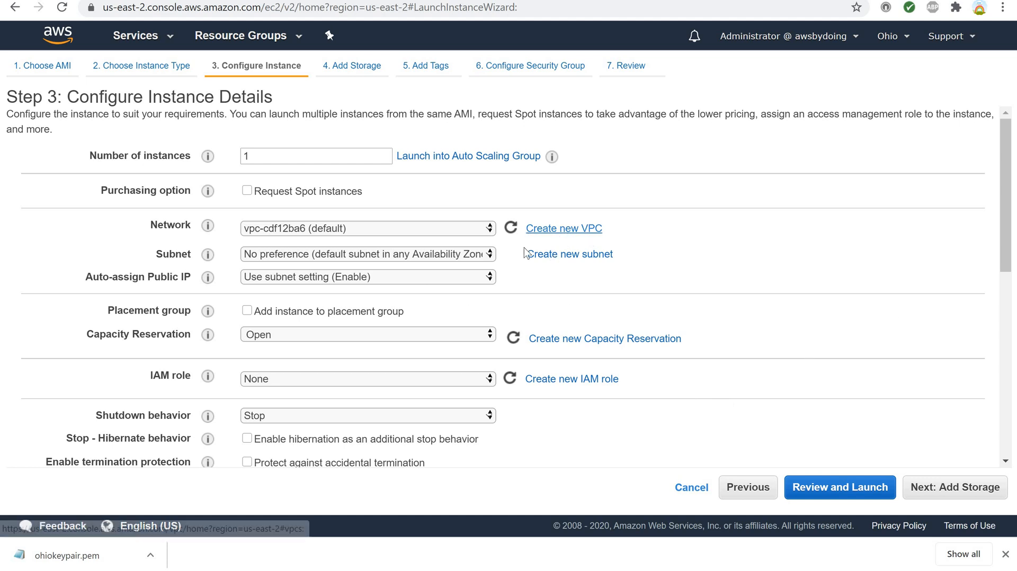
# - Set the instance's network to myVPC and its subnet to Subnet 1 in us-east-2a
pyautogui.click(491, 232)
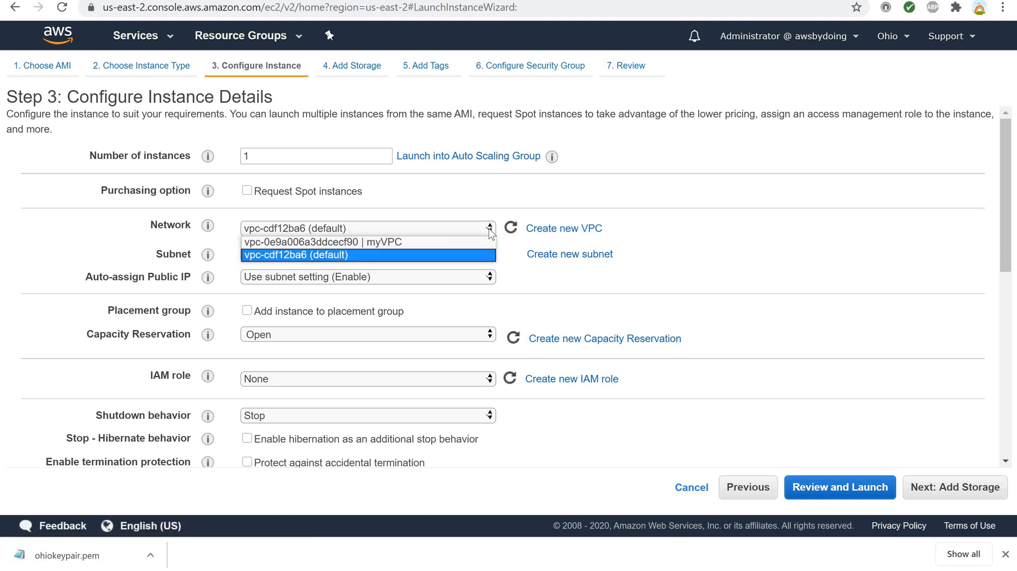
pyautogui.click(417, 244)
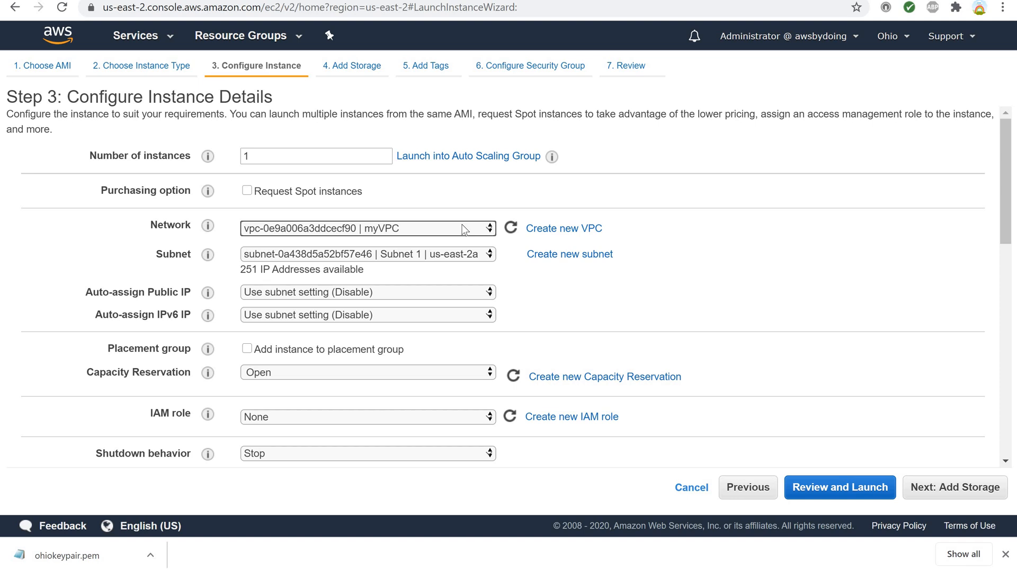
pyautogui.click(483, 258)
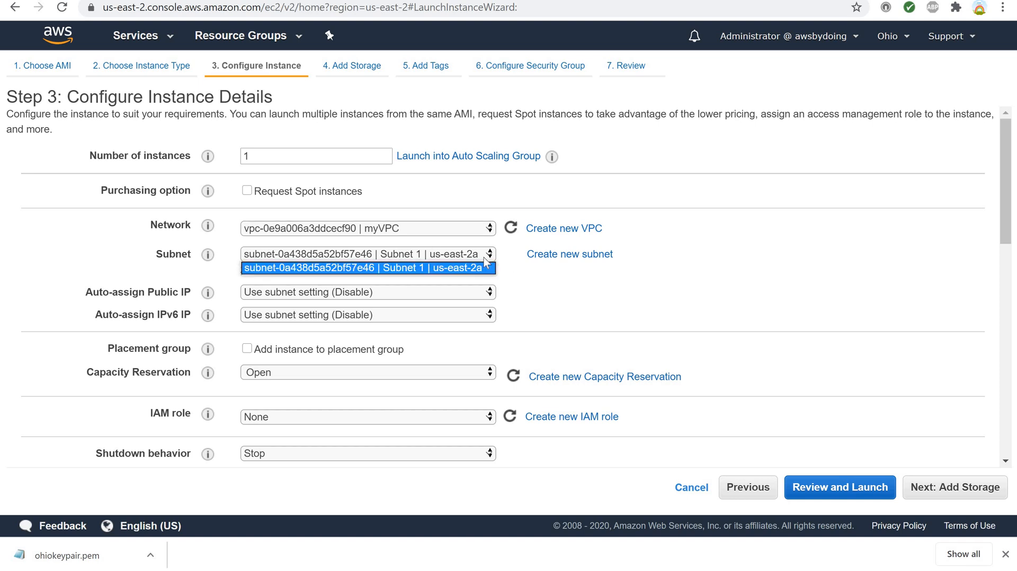
pyautogui.click(471, 268)
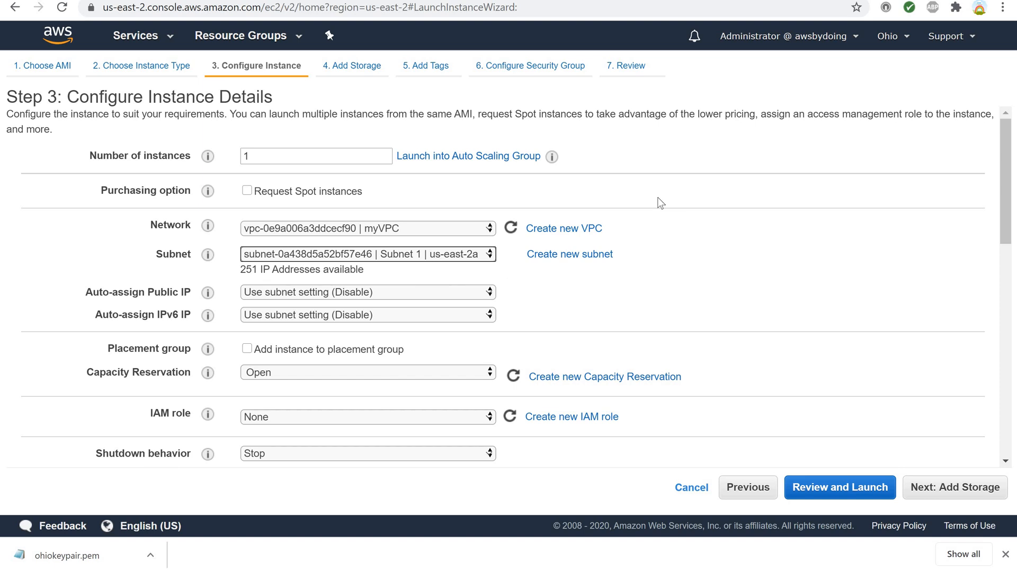
# - Keep the subnet setting for auto-assigning public IP and IPv6 addresses, and continue to the storage configuration
pyautogui.click(491, 292)
pyautogui.click(491, 294)
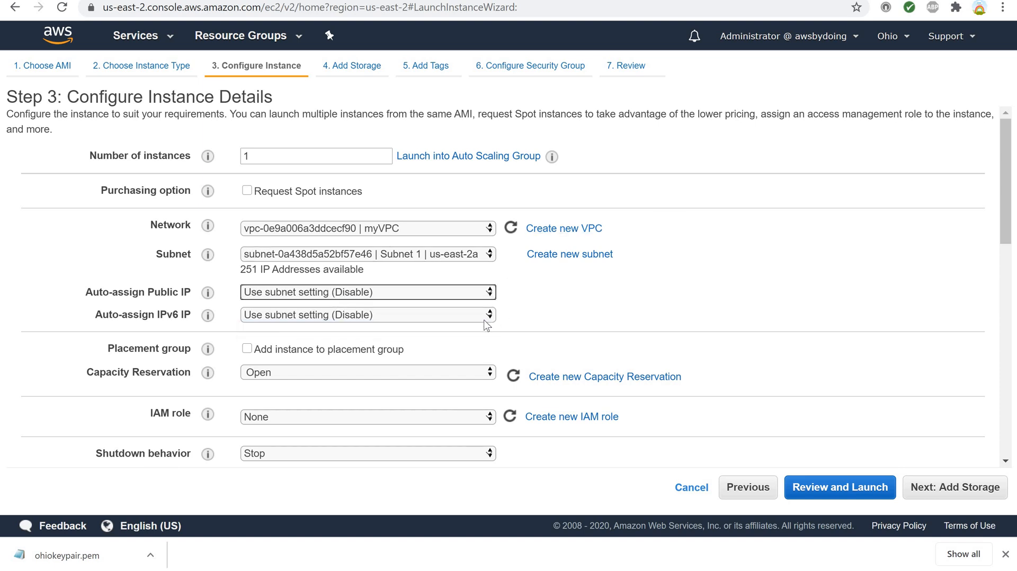
pyautogui.click(490, 317)
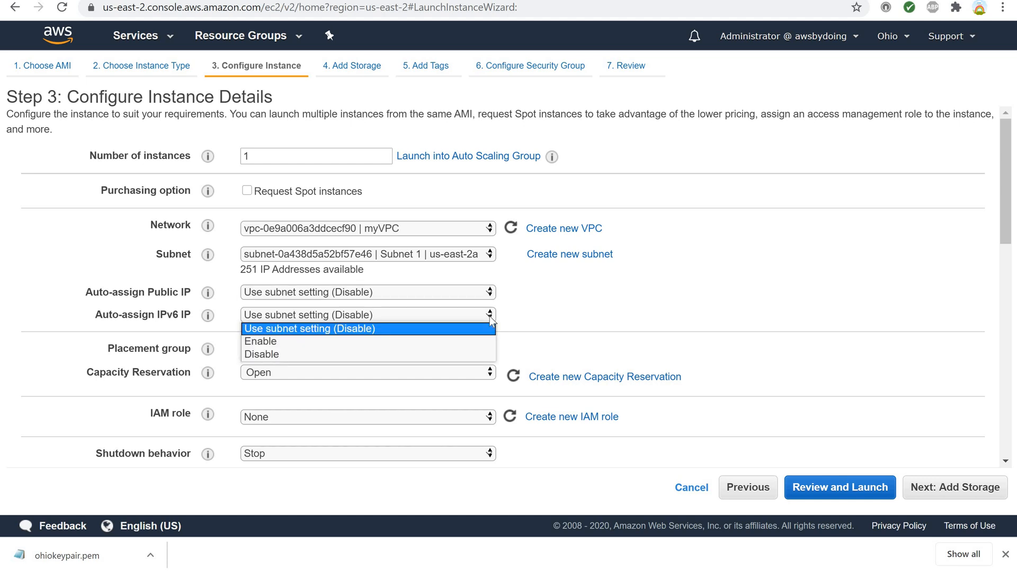
pyautogui.click(489, 316)
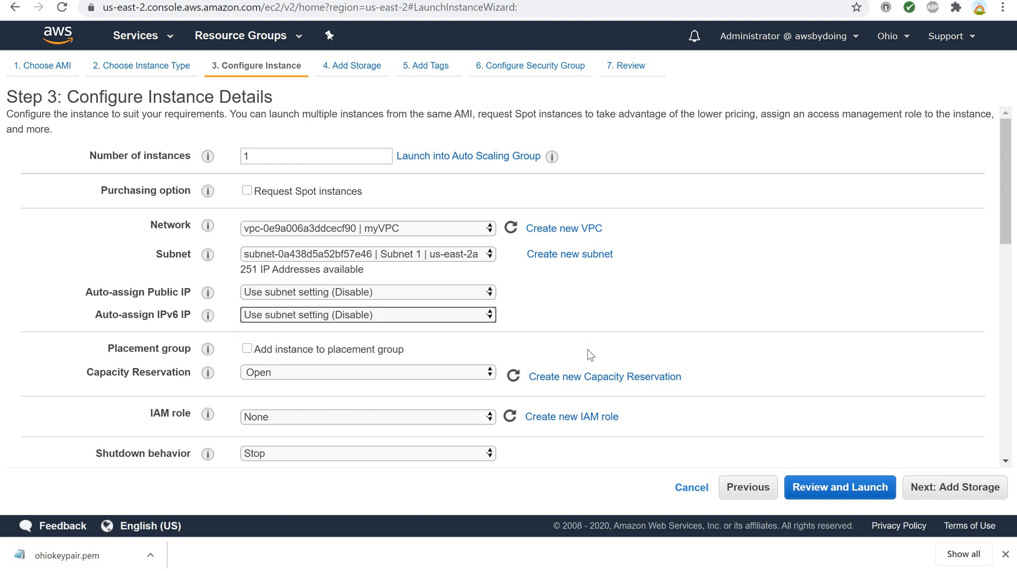
pyautogui.click(928, 496)
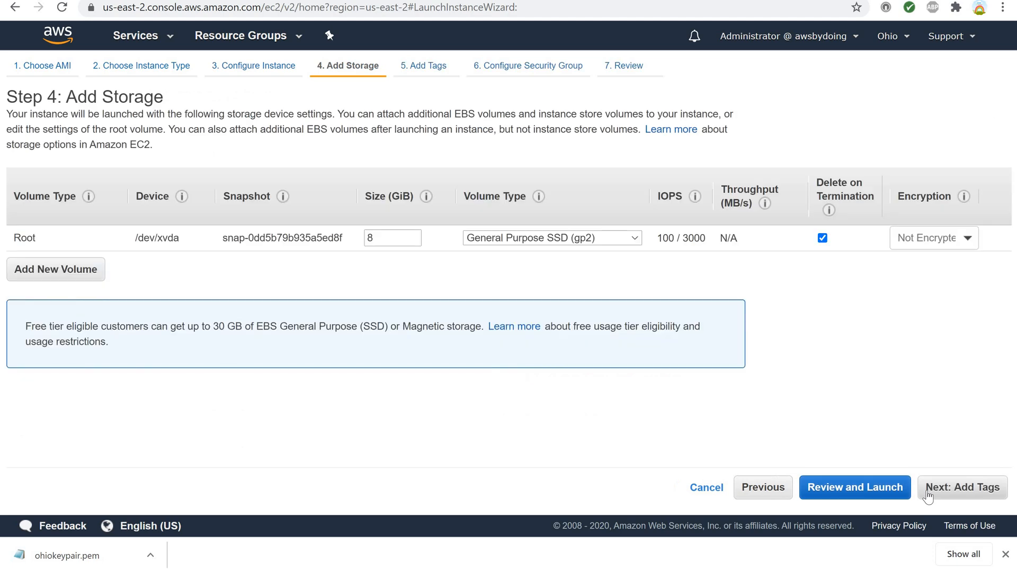
# - Keep the default storage, tag the instance with the key Name and value myWebServer, and continue to the security group configuration
pyautogui.click(937, 495)
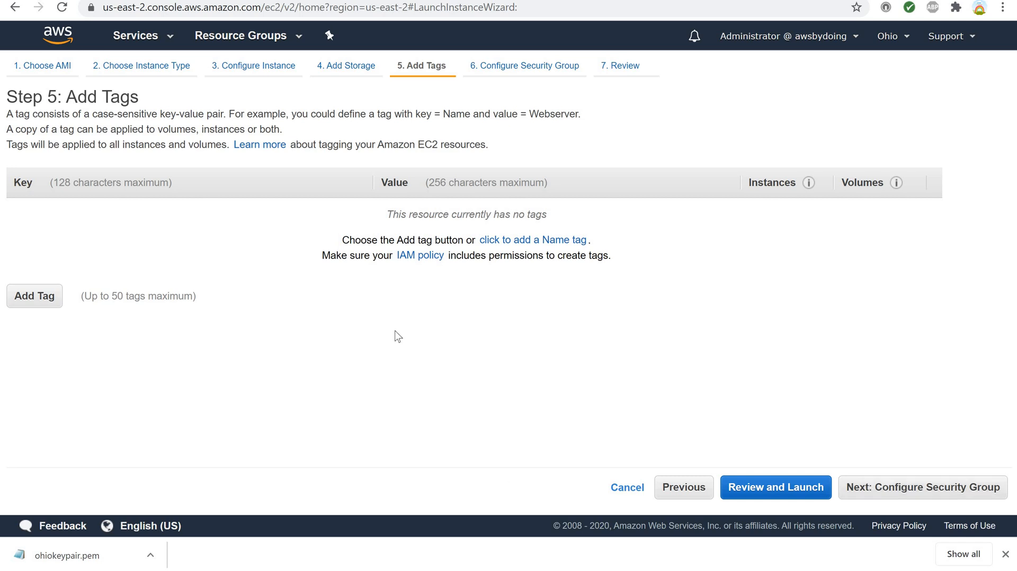
pyautogui.click(38, 301)
pyautogui.write('Name')
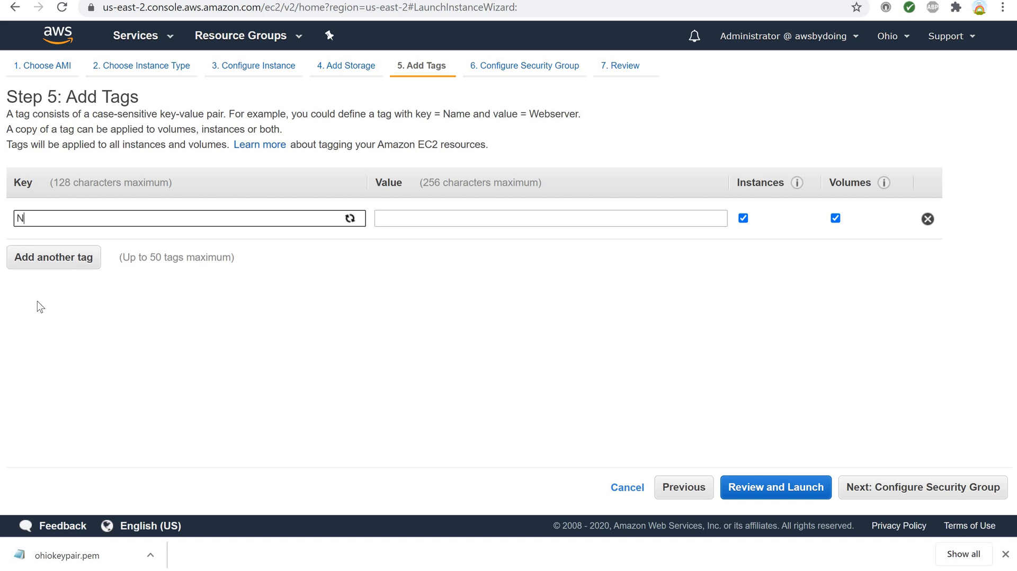
pyautogui.click(396, 221)
pyautogui.write('m')
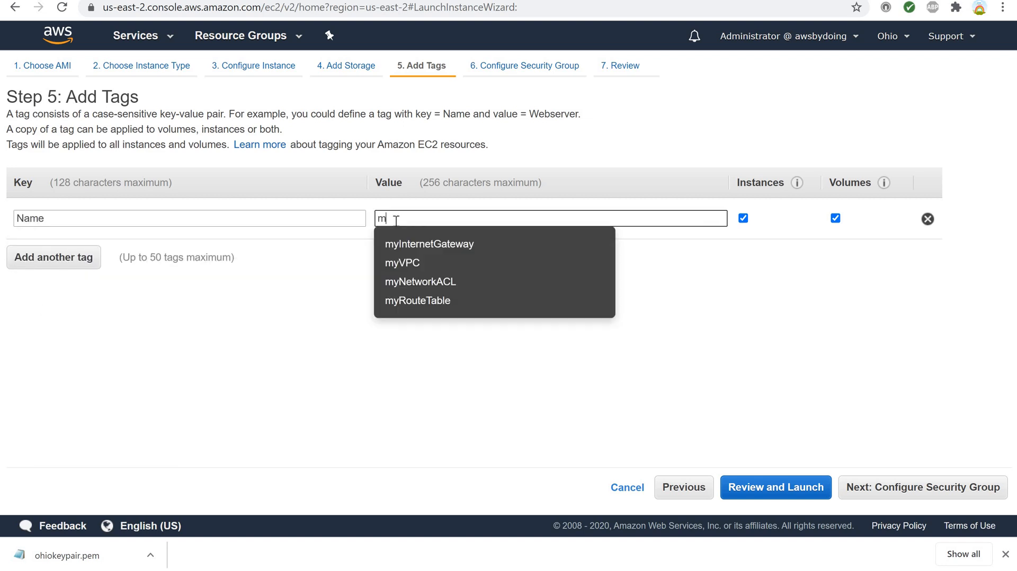
pyautogui.write('yWebServer')
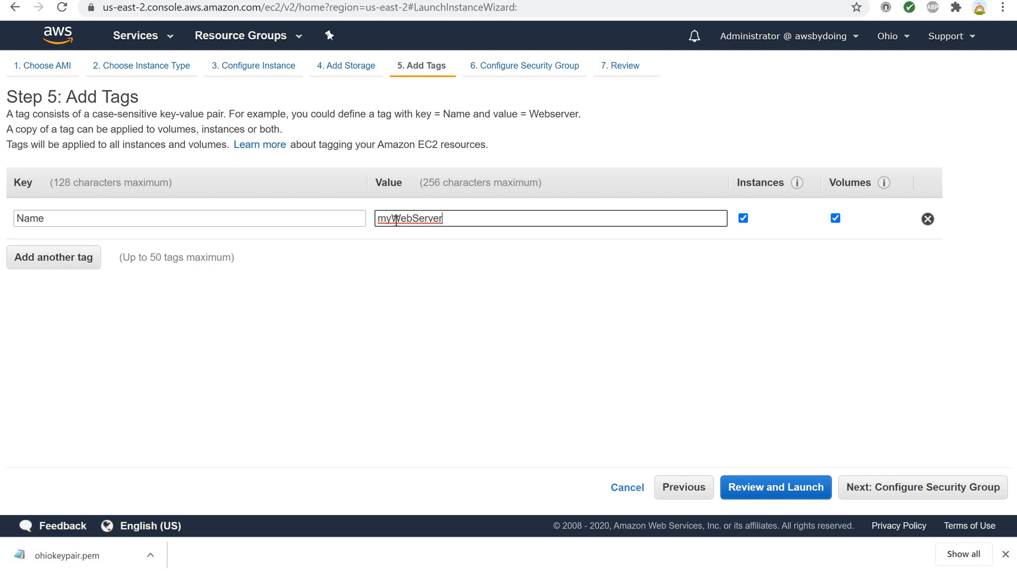
pyautogui.click(868, 487)
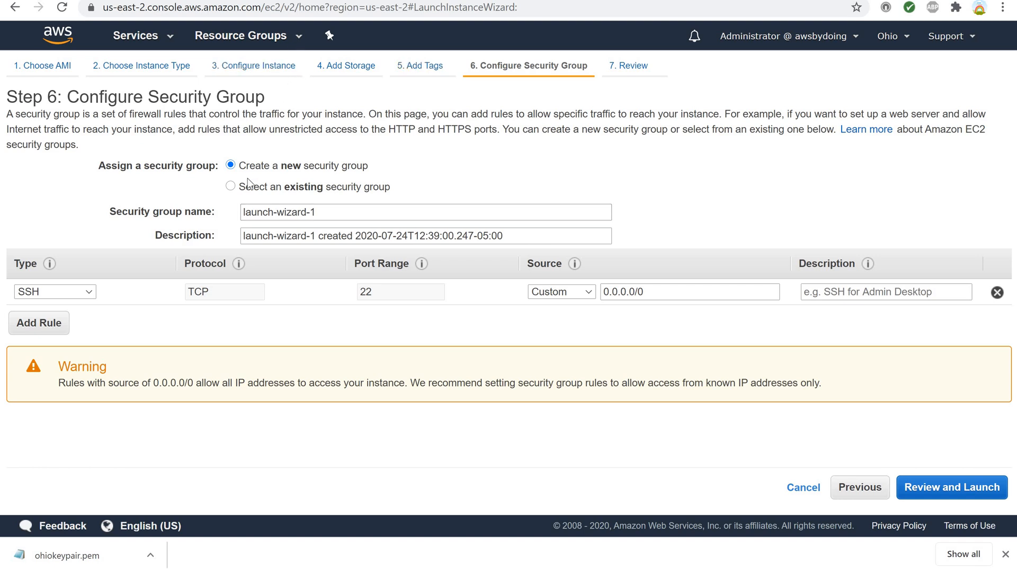
# - Assign the existing security group mySecurityGroup to the instance and proceed to the launch review
pyautogui.click(230, 186)
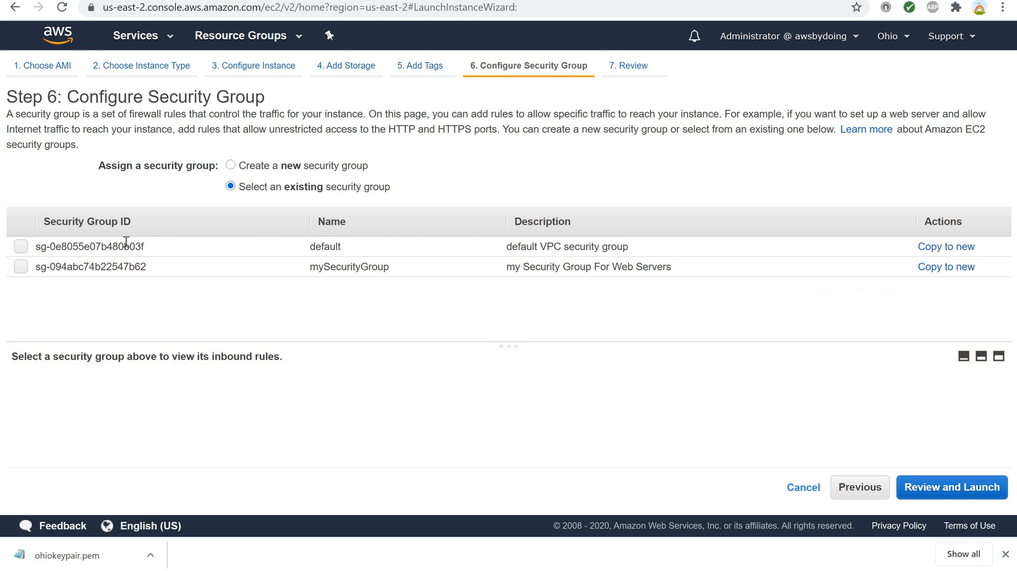
pyautogui.click(22, 267)
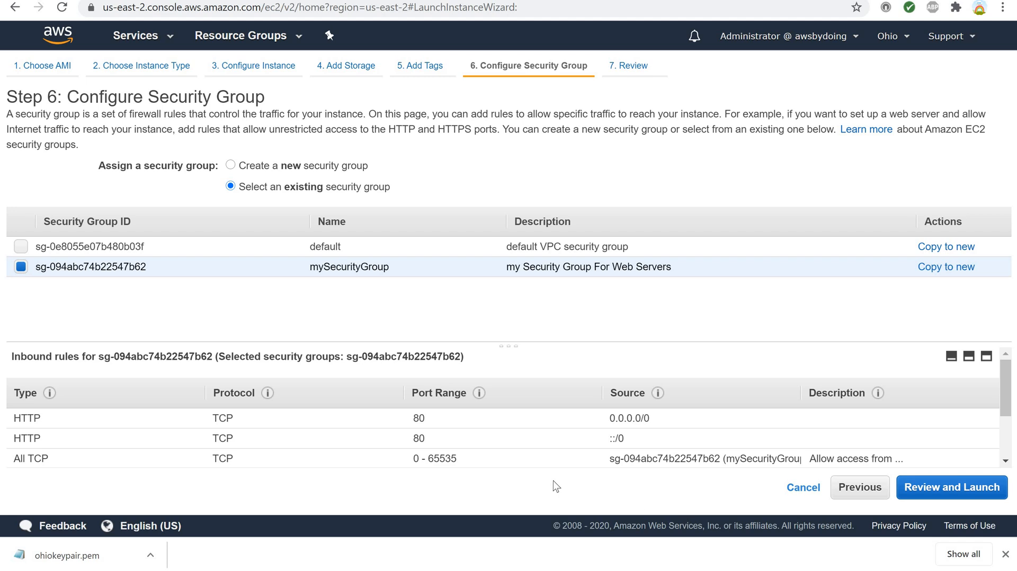
pyautogui.click(938, 493)
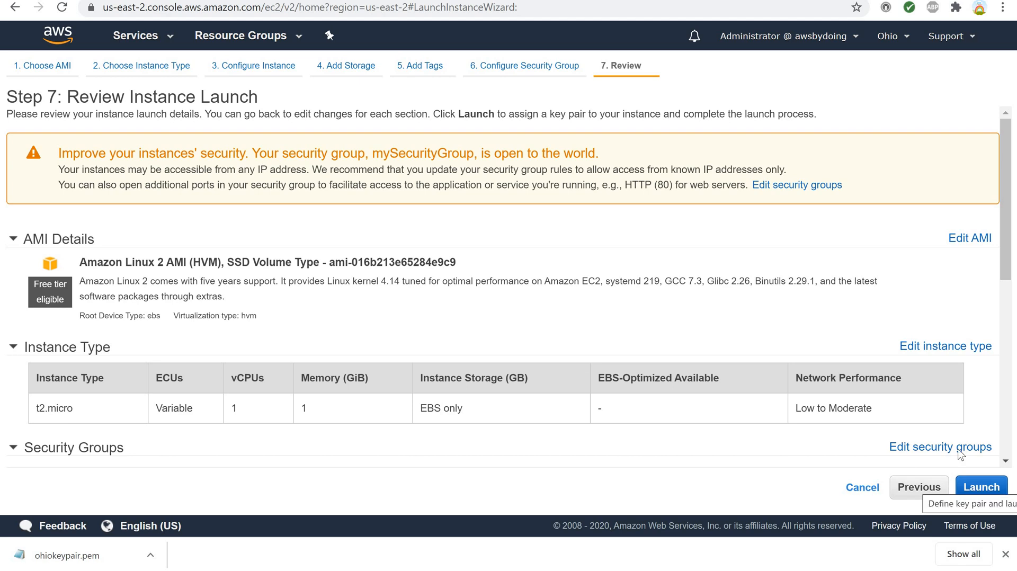
# - Review the instance's type and security group rules, and proceed with the launch to the key pair selection
pyautogui.scroll(-6, 850, 310)
pyautogui.scroll(5, 849, 309)
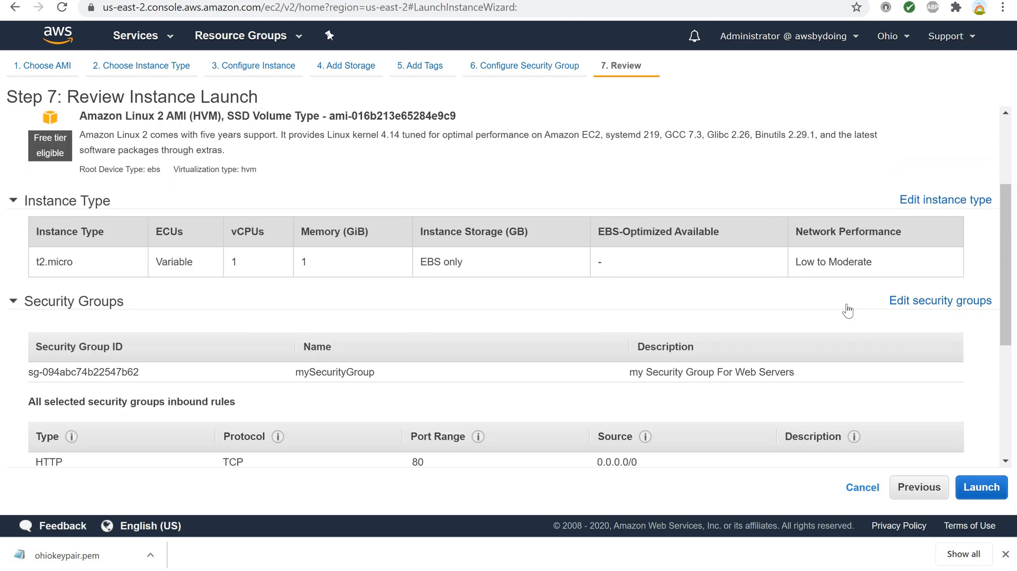
pyautogui.scroll(-5, 846, 309)
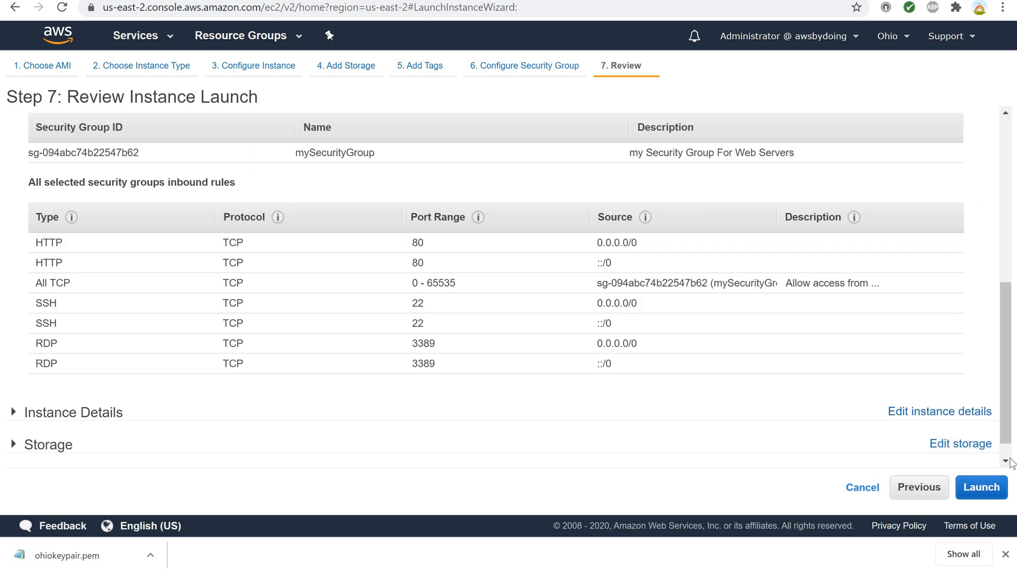
pyautogui.click(981, 486)
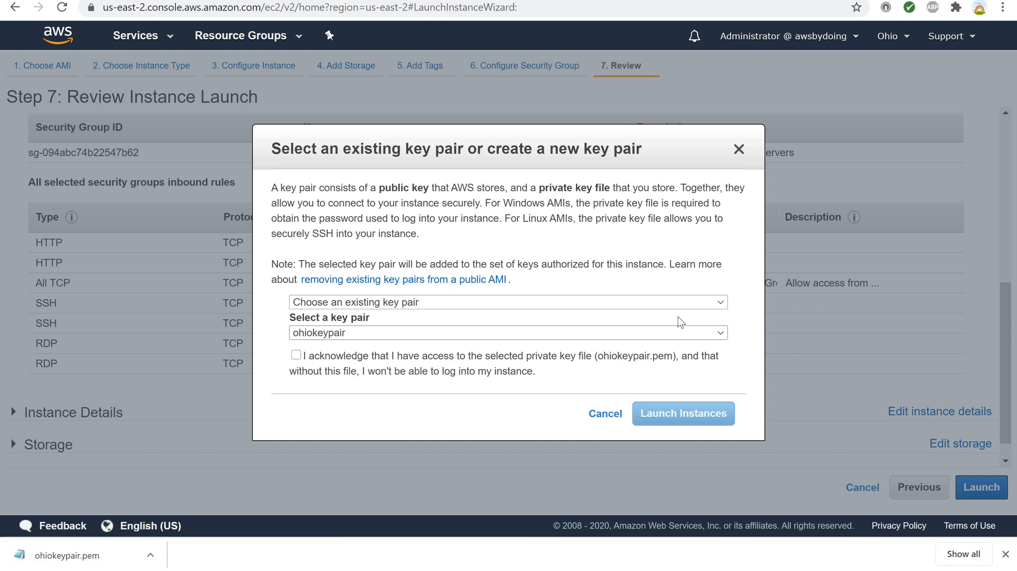
pyautogui.click(721, 302)
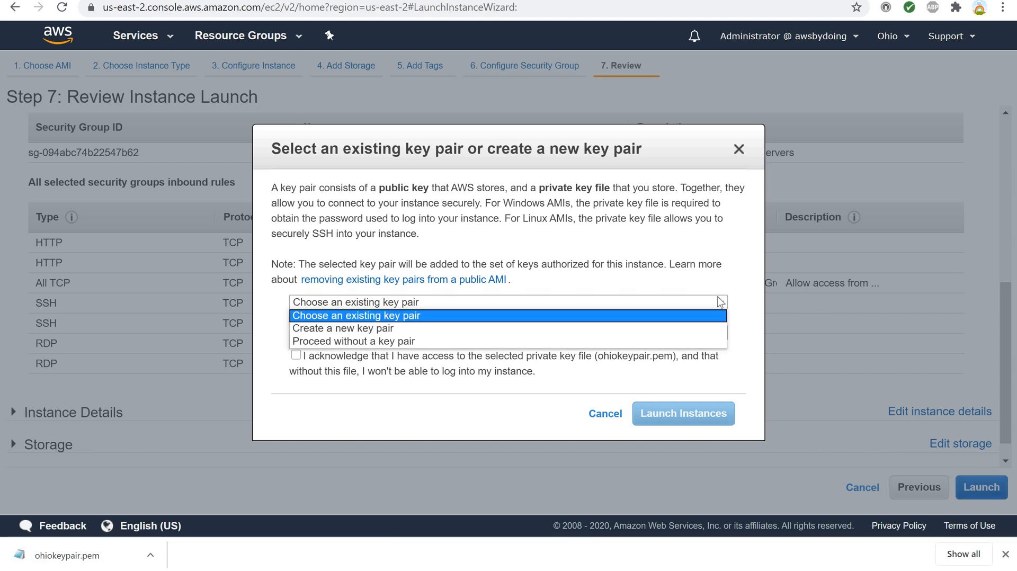
pyautogui.click(695, 327)
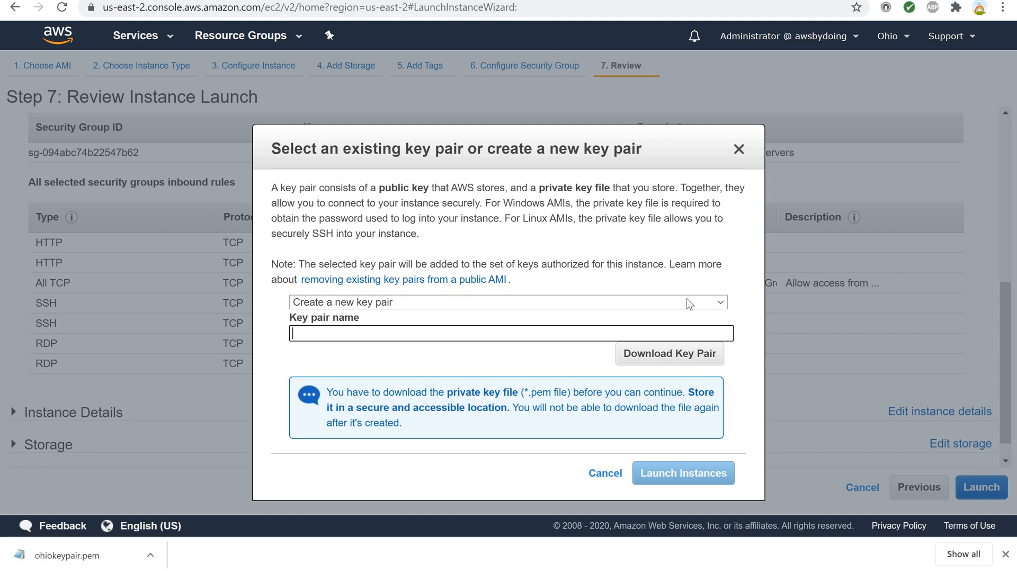
pyautogui.click(687, 301)
pyautogui.click(415, 315)
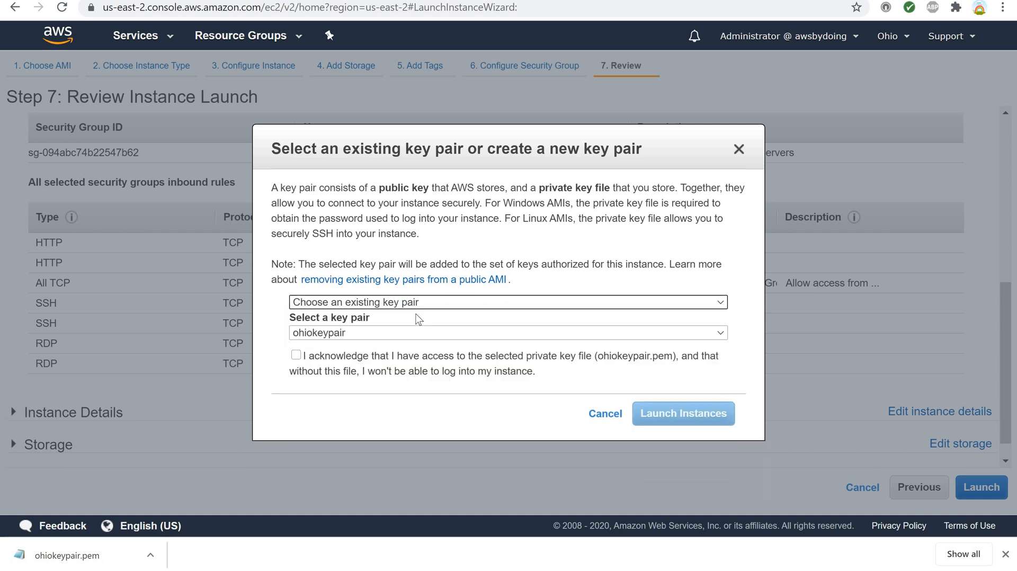
# - Acknowledge access to the existing key pair ohiokeypair, launch the instance, and open the instances list
pyautogui.click(295, 355)
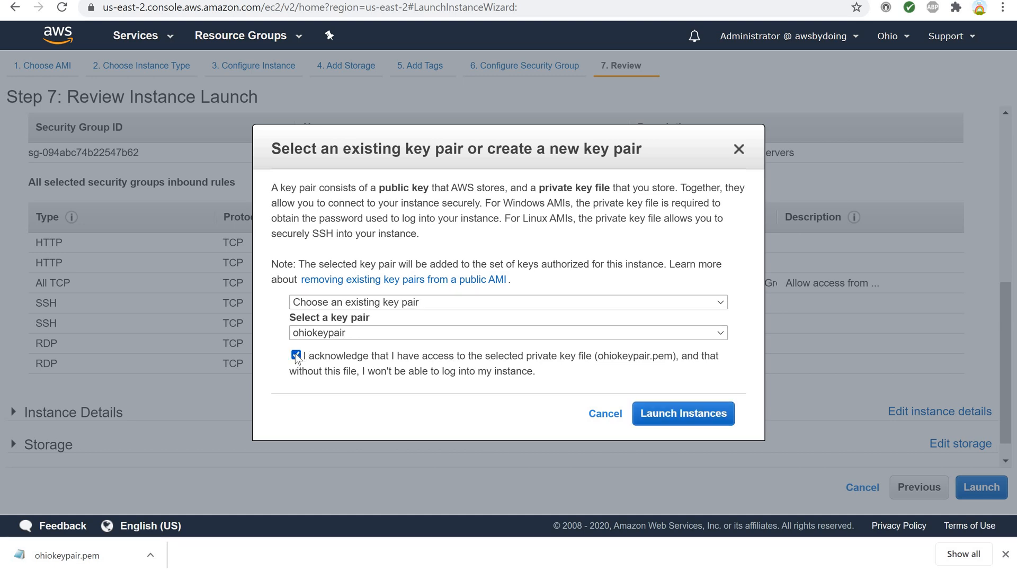
pyautogui.click(670, 418)
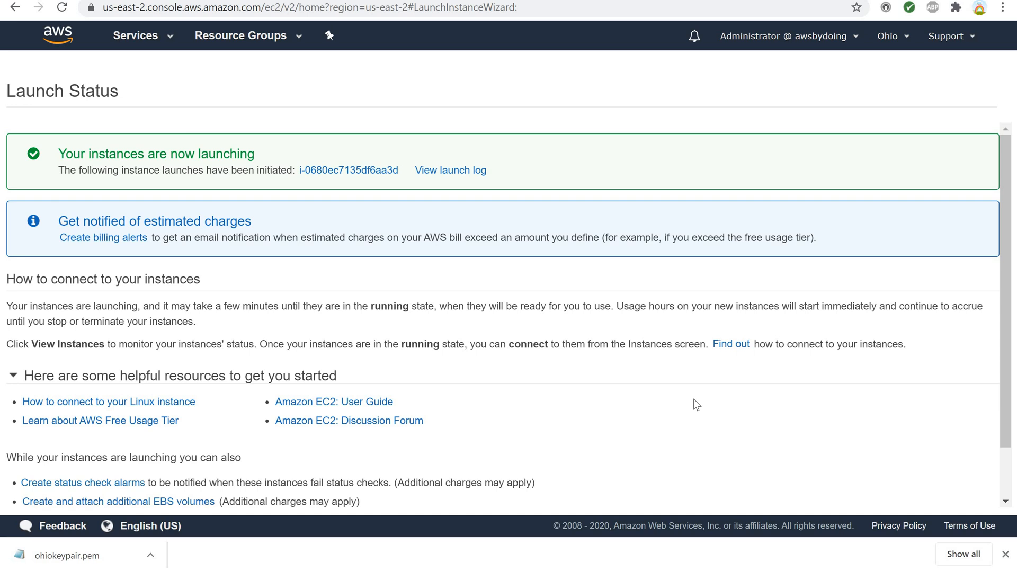
pyautogui.scroll(-1, 600, 375)
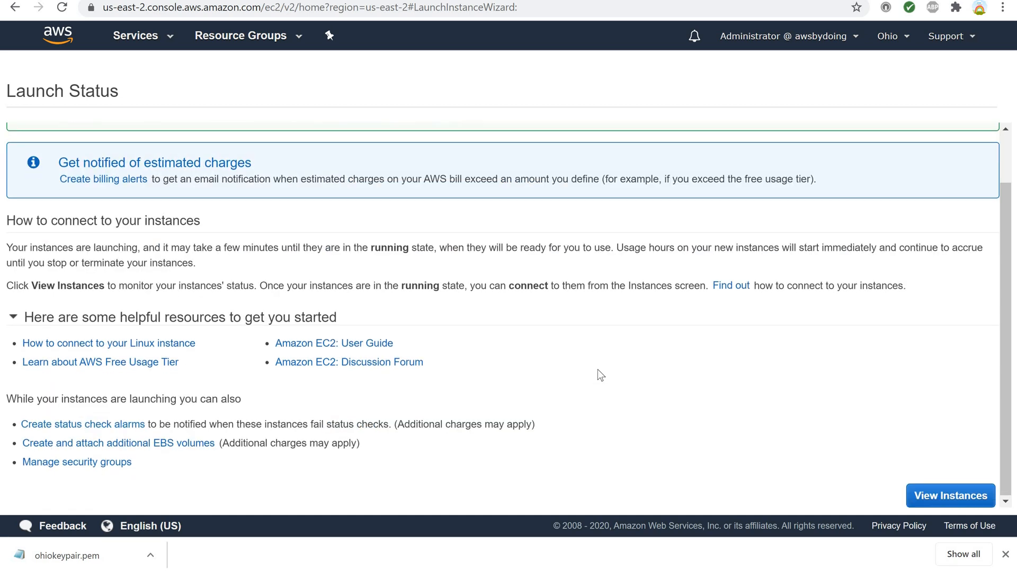
pyautogui.click(940, 500)
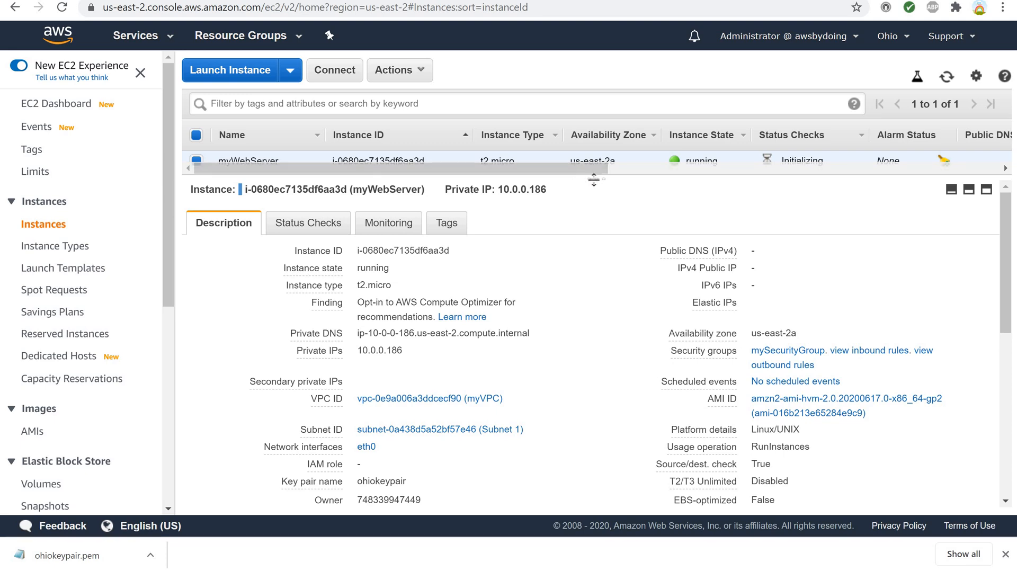
# - Examine the myWebServer instance's state and description, including its private and public IP addresses
pyautogui.moveTo(596, 179); pyautogui.dragTo(598, 205)
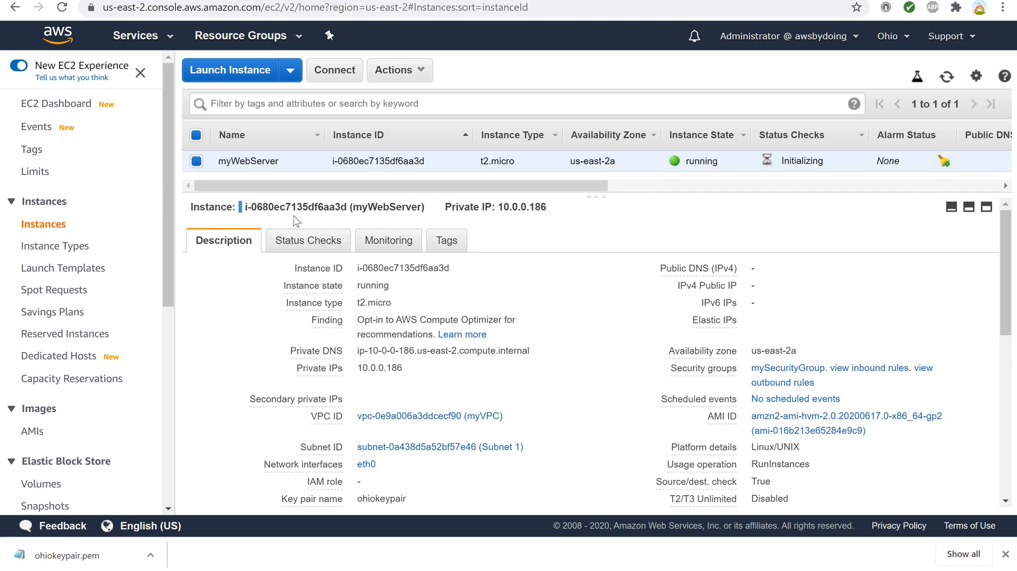
pyautogui.click(196, 161)
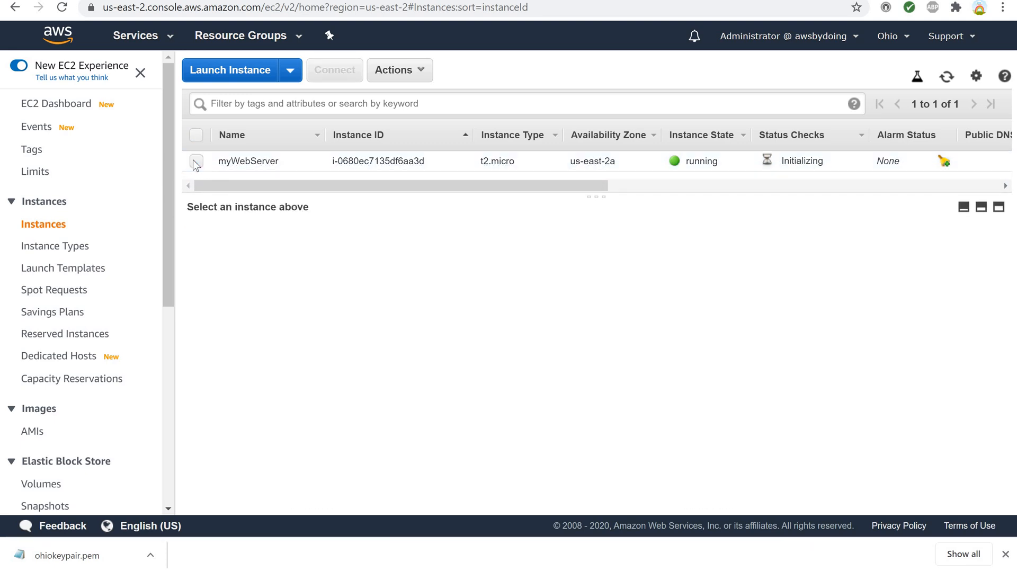
pyautogui.click(196, 161)
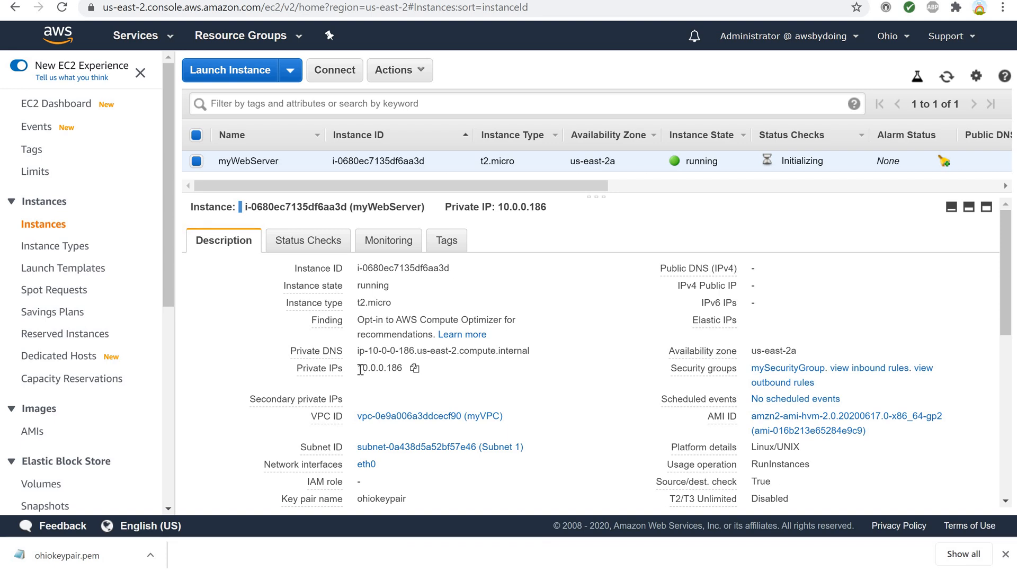
pyautogui.moveTo(359, 369); pyautogui.dragTo(404, 369)
# - Find the VPC service and open its Elastic IP addresses page
pyautogui.click(136, 36)
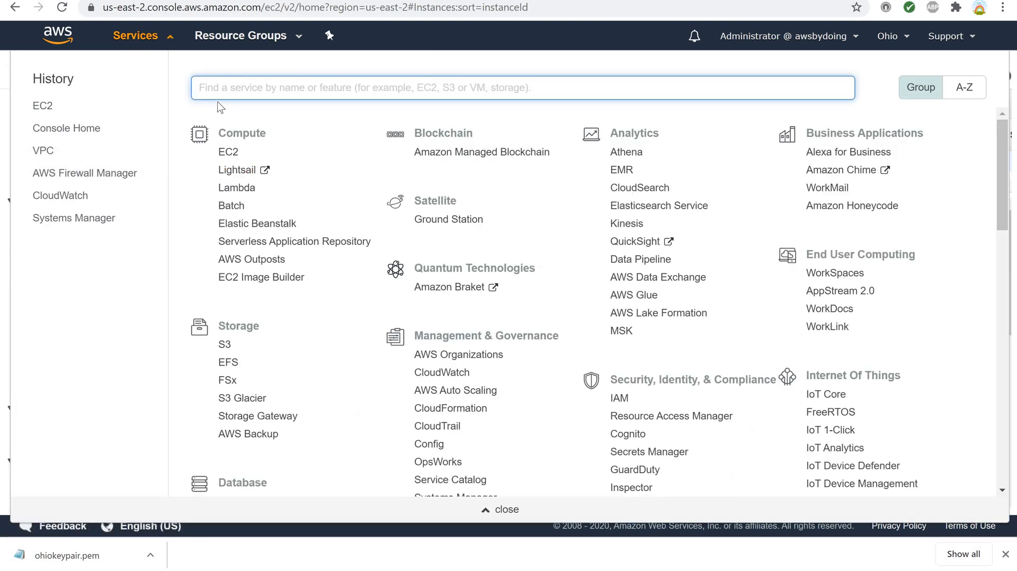
pyautogui.write('vpc')
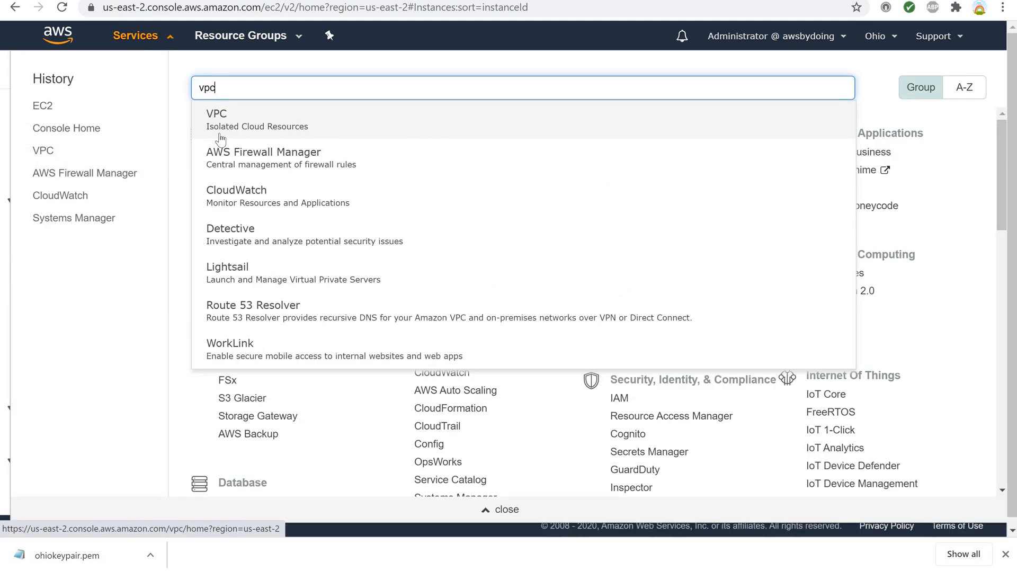
pyautogui.click(226, 126)
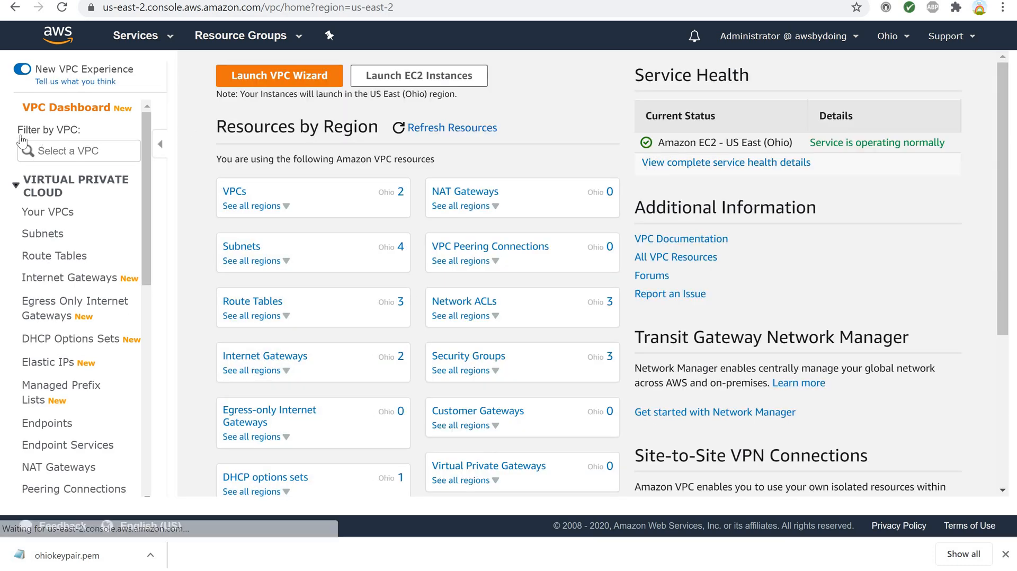
pyautogui.scroll(-2, 81, 238)
pyautogui.scroll(-2, 84, 245)
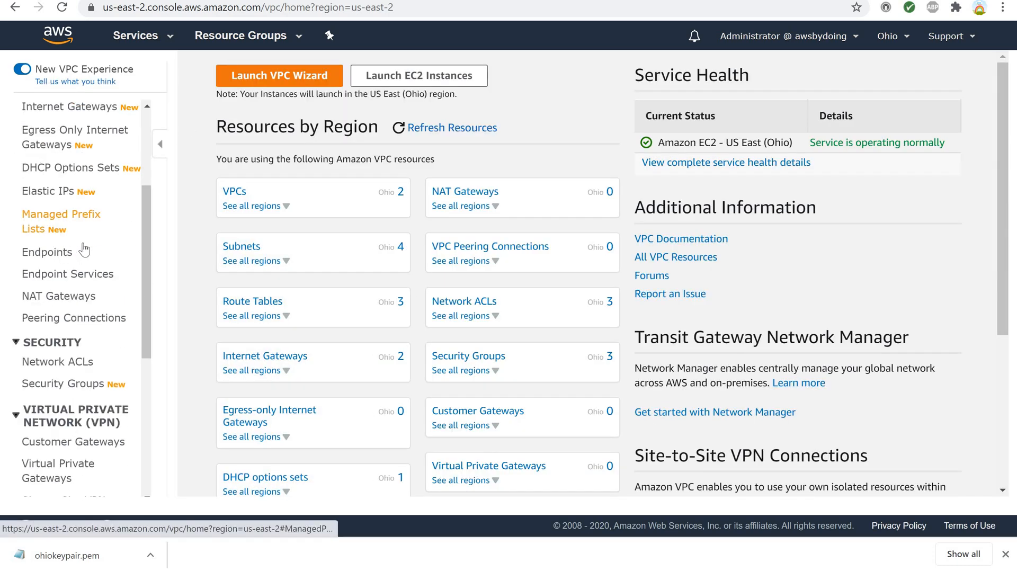
pyautogui.scroll(-1, 84, 249)
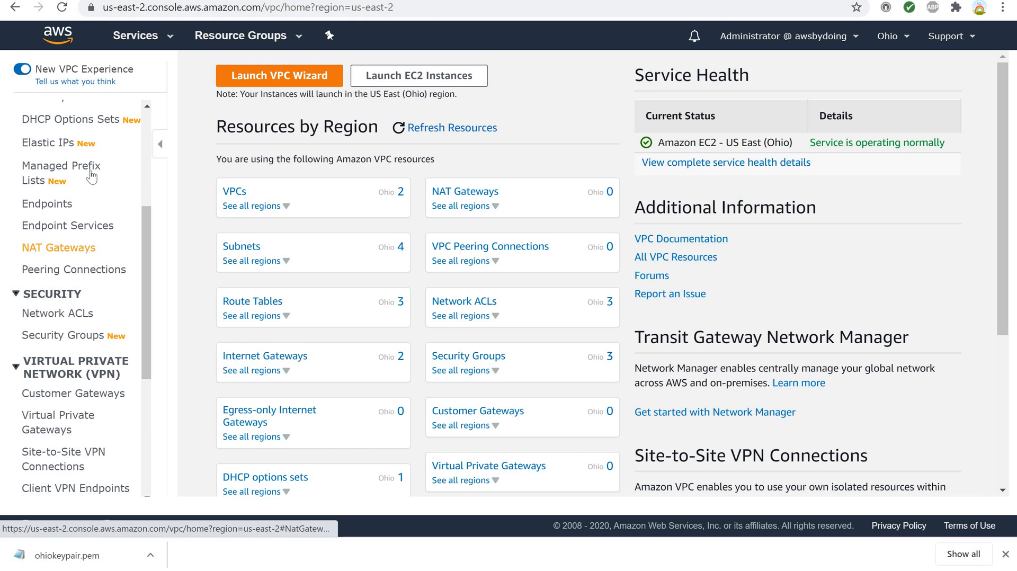
pyautogui.click(66, 144)
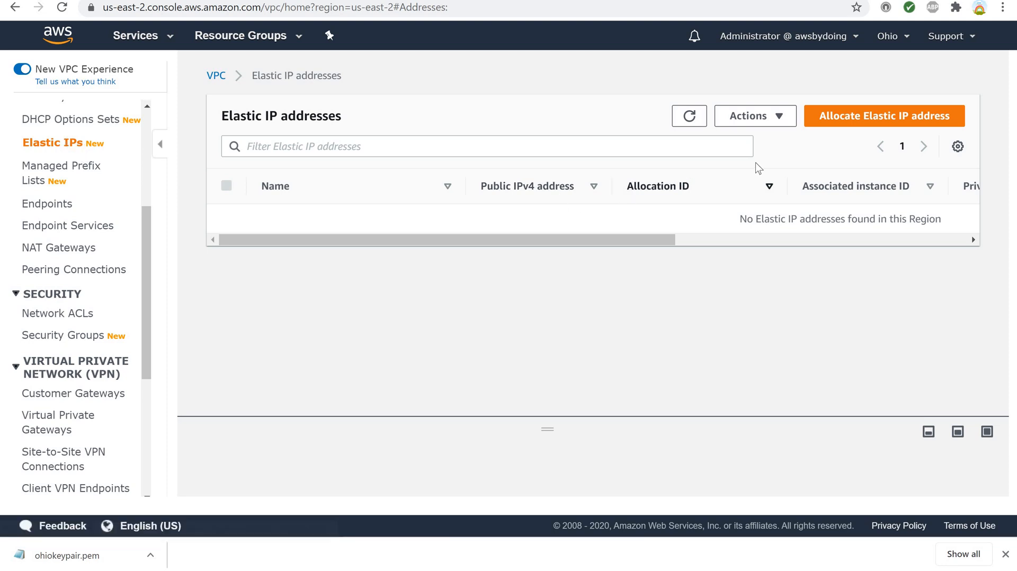
# - Allocate an Elastic IP address from Amazon's pool of IPv4 addresses and name it myElasticIP1
pyautogui.click(825, 121)
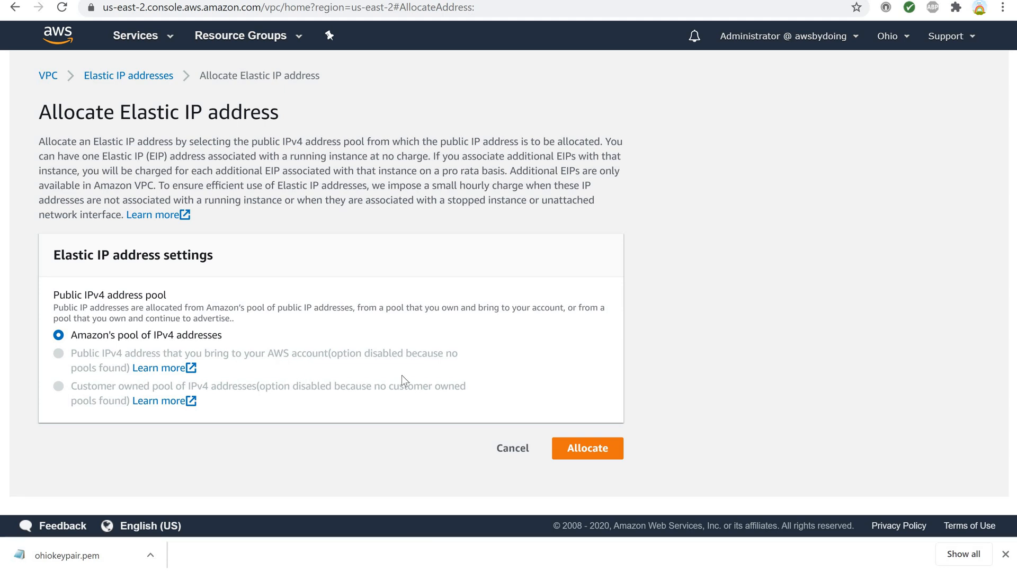
pyautogui.click(578, 455)
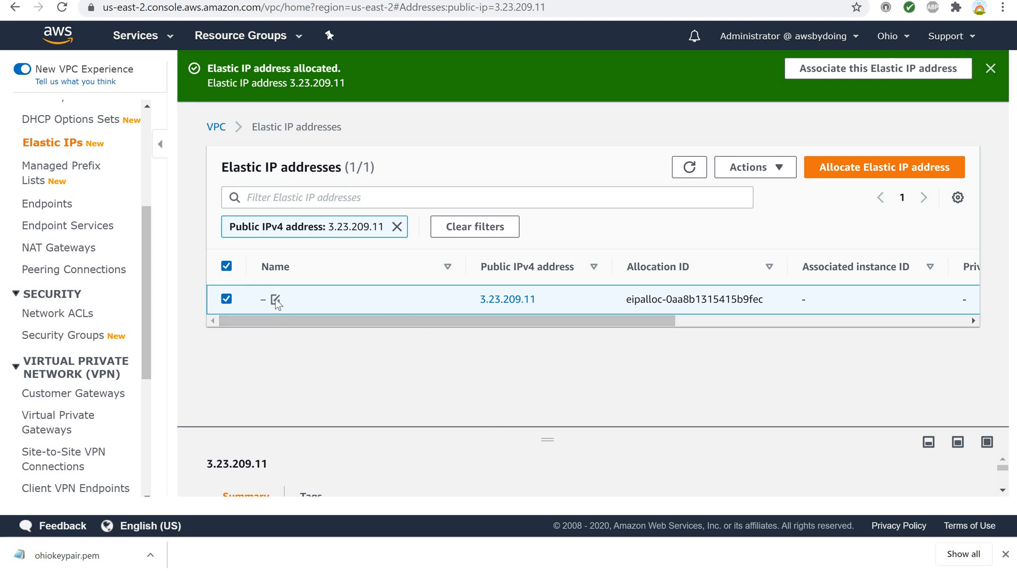
pyautogui.click(275, 299)
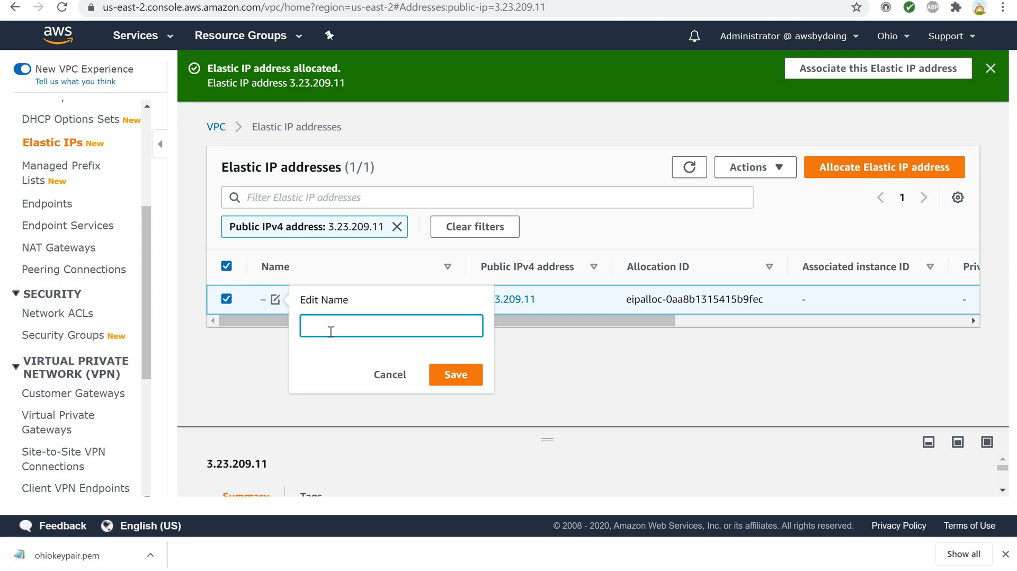
pyautogui.write('myElasticIP1')
pyautogui.click(449, 384)
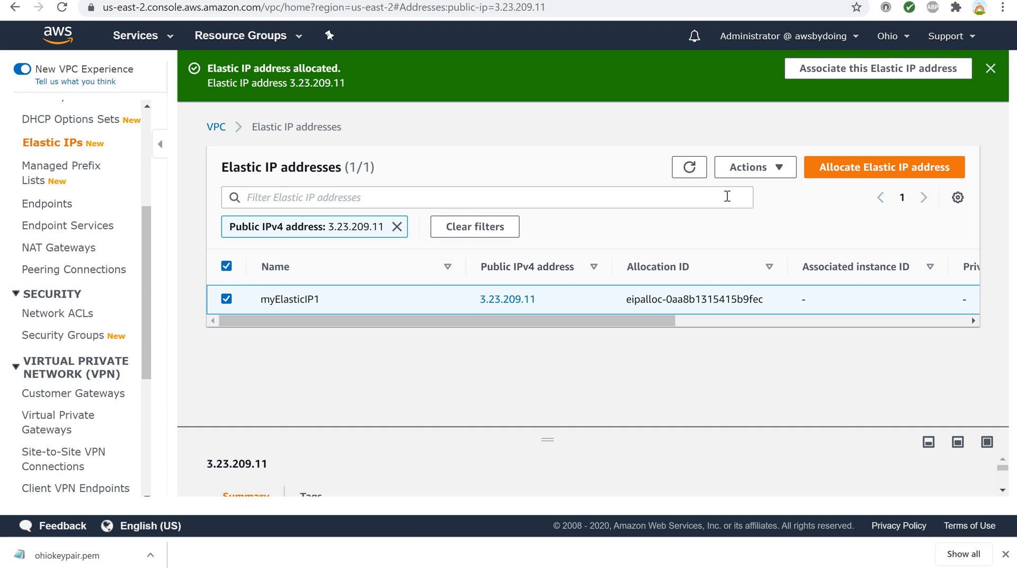
# - Associate myElasticIP1 with the instance i-0680ec7135df6aa3d, using its private IP address 10.0.0.186
pyautogui.click(748, 173)
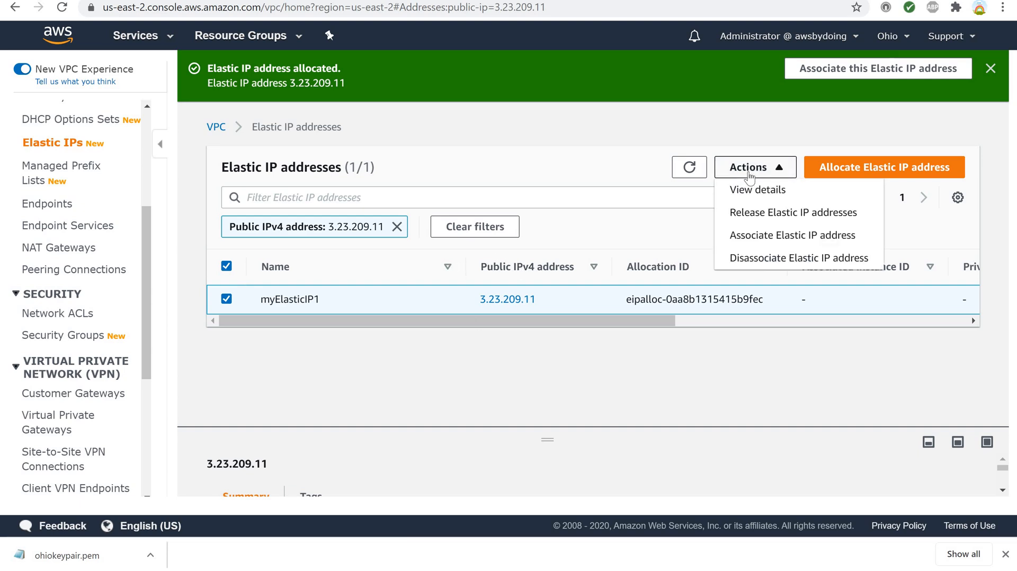
pyautogui.click(745, 236)
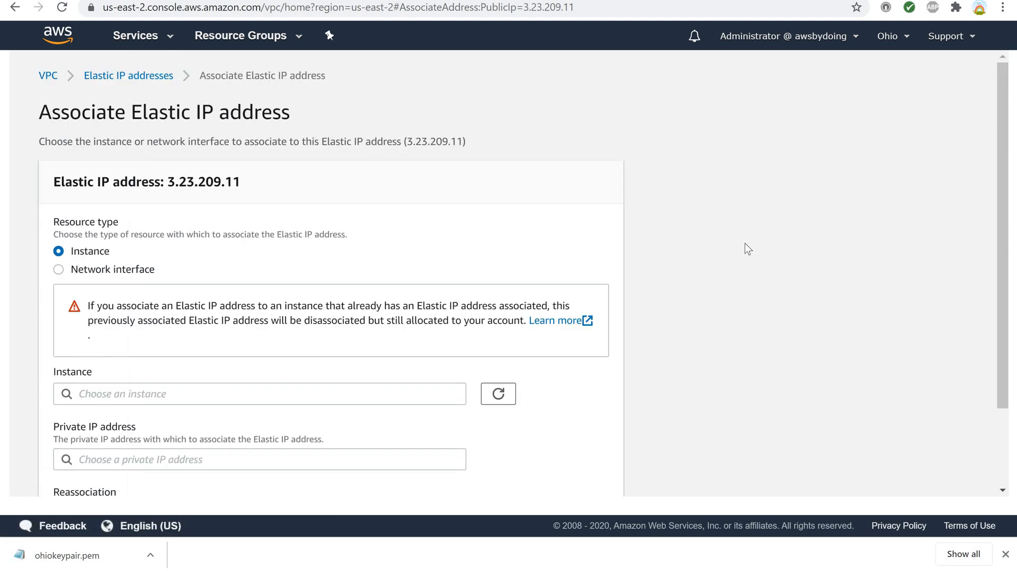
pyautogui.scroll(-2, 329, 248)
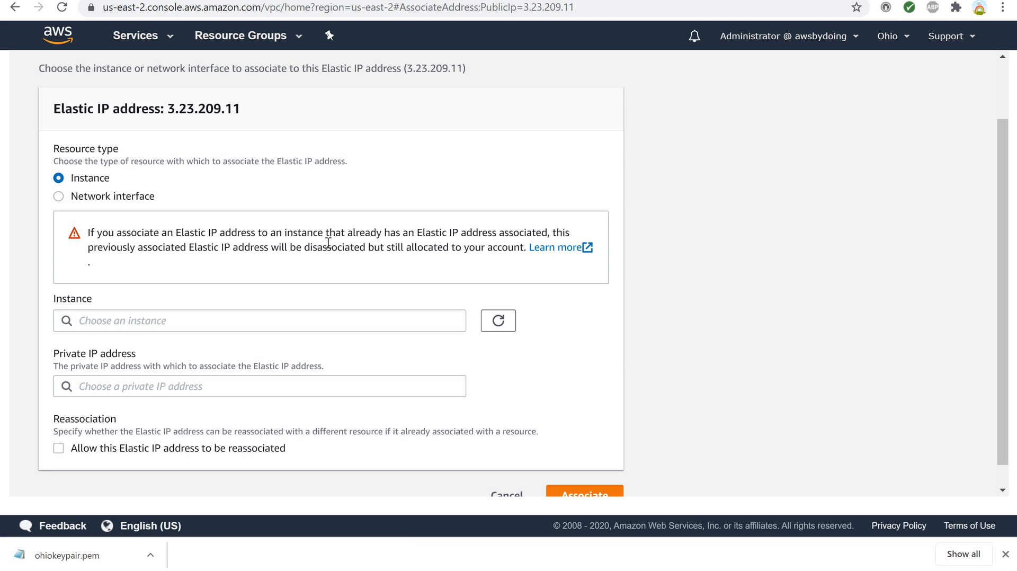
pyautogui.click(446, 318)
pyautogui.click(248, 344)
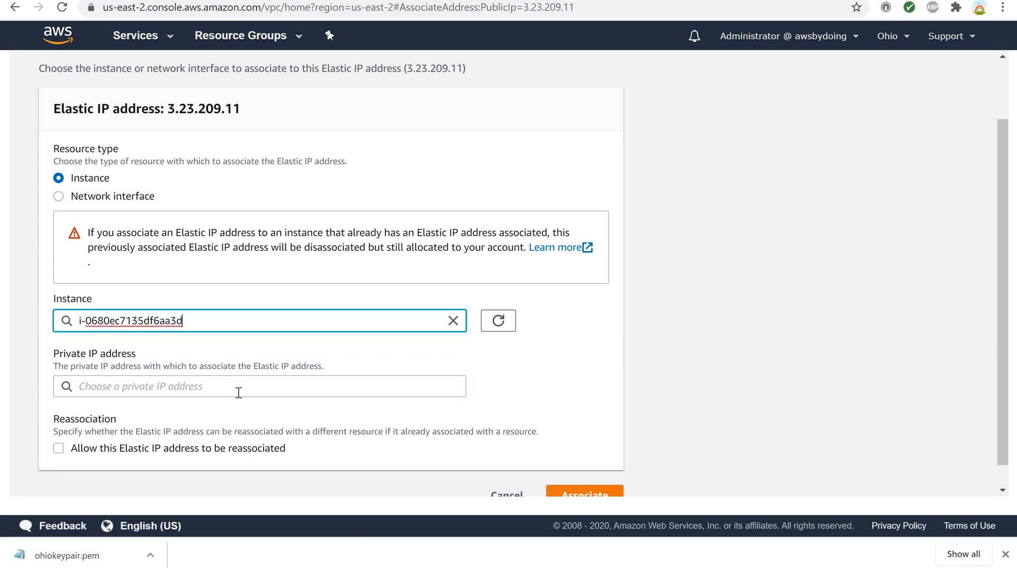
pyautogui.click(238, 392)
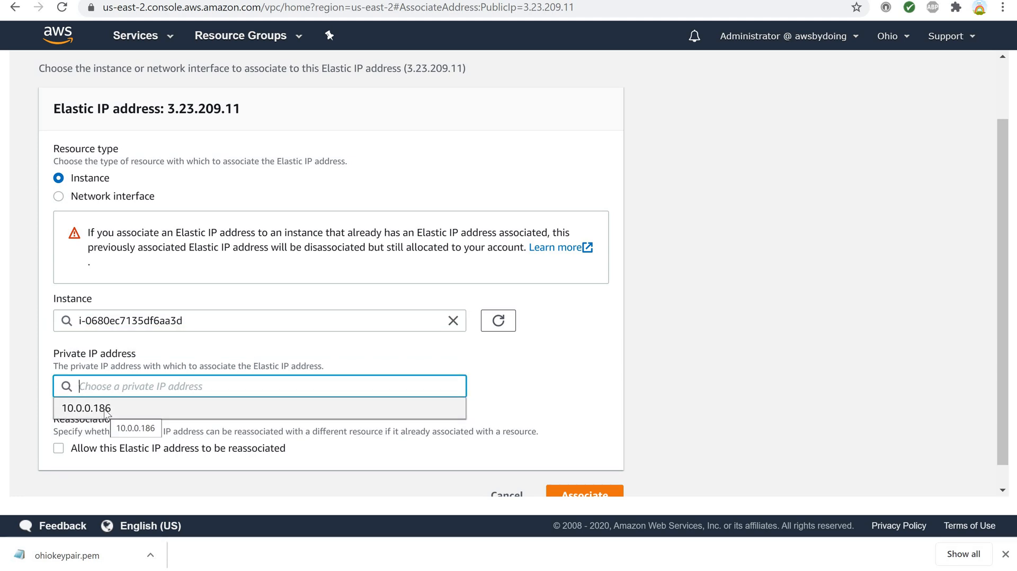
pyautogui.click(106, 413)
pyautogui.scroll(-1, 191, 424)
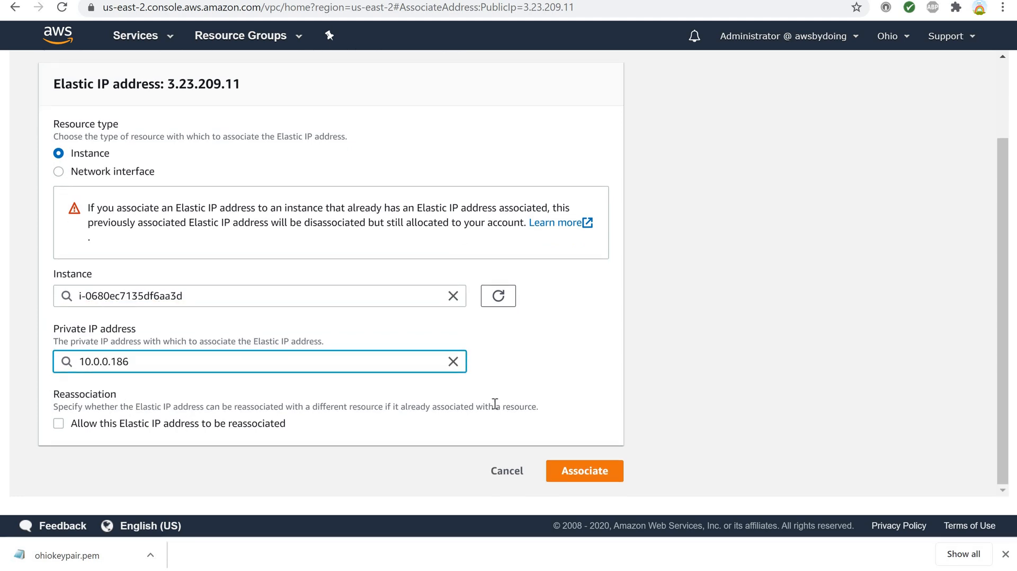
pyautogui.click(570, 478)
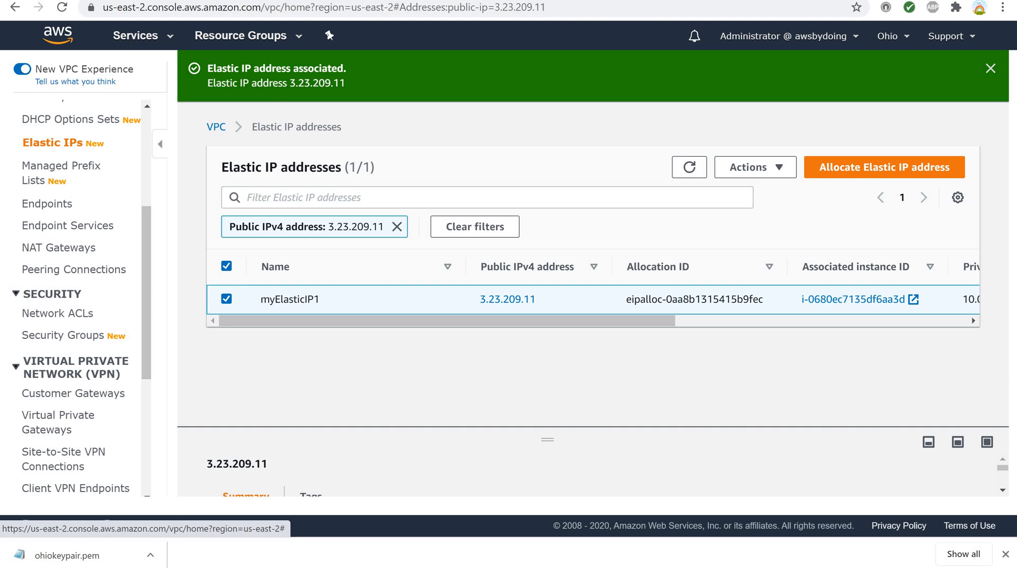
# - Go to the EC2 service and open its instances list
pyautogui.click(148, 45)
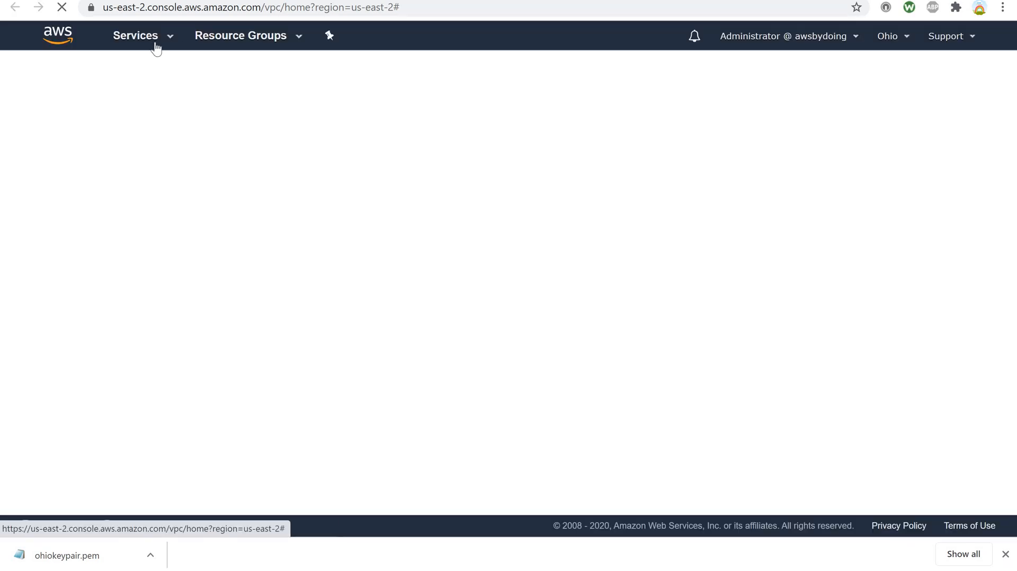
pyautogui.click(152, 45)
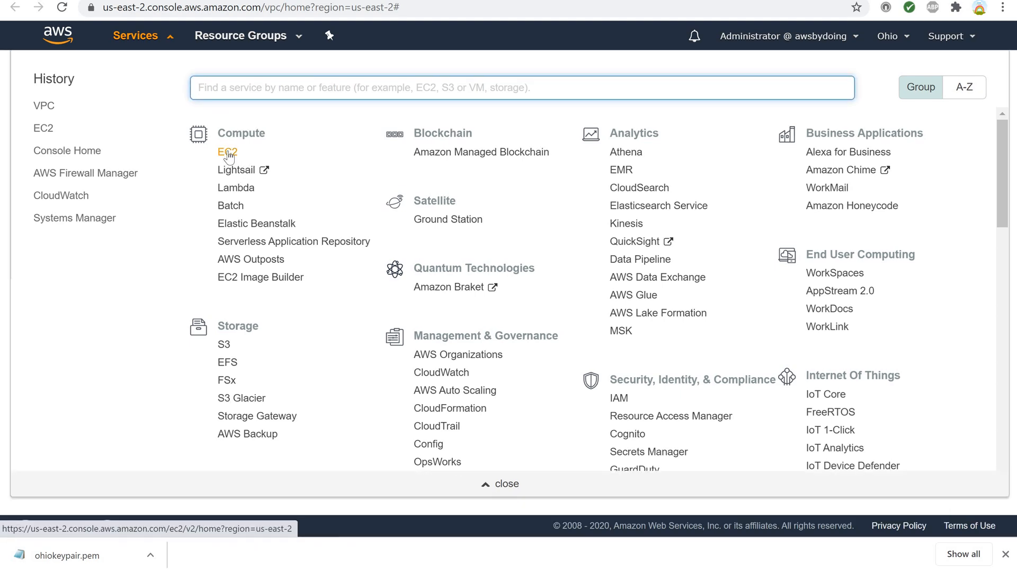
pyautogui.click(228, 153)
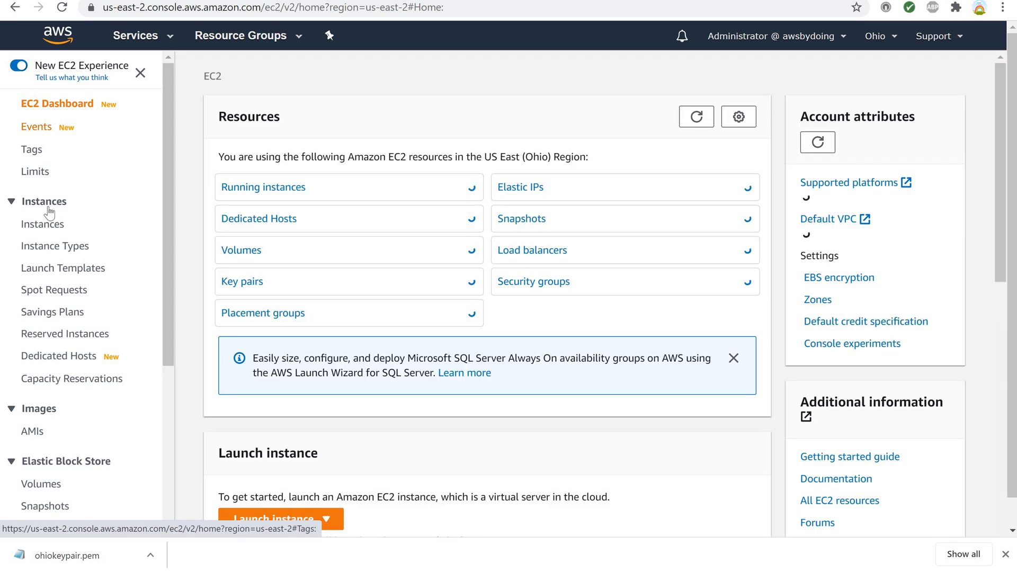
pyautogui.click(46, 226)
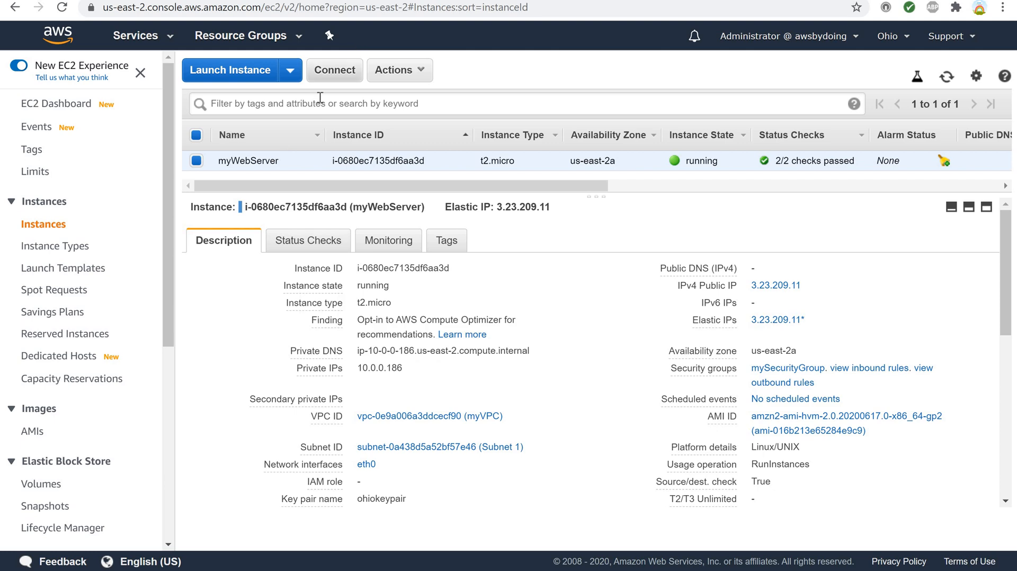
# - Open the connection instructions for the myWebServer instance and copy the example SSH command for a standalone client
pyautogui.click(335, 78)
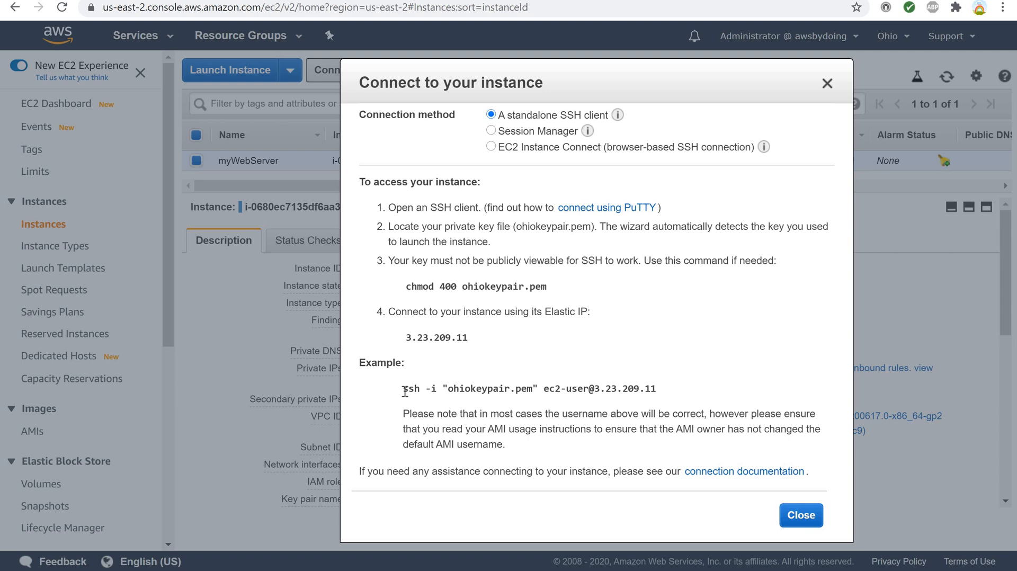
pyautogui.moveTo(404, 391); pyautogui.dragTo(656, 389)
pyautogui.hotkey('ctrl', 'c')
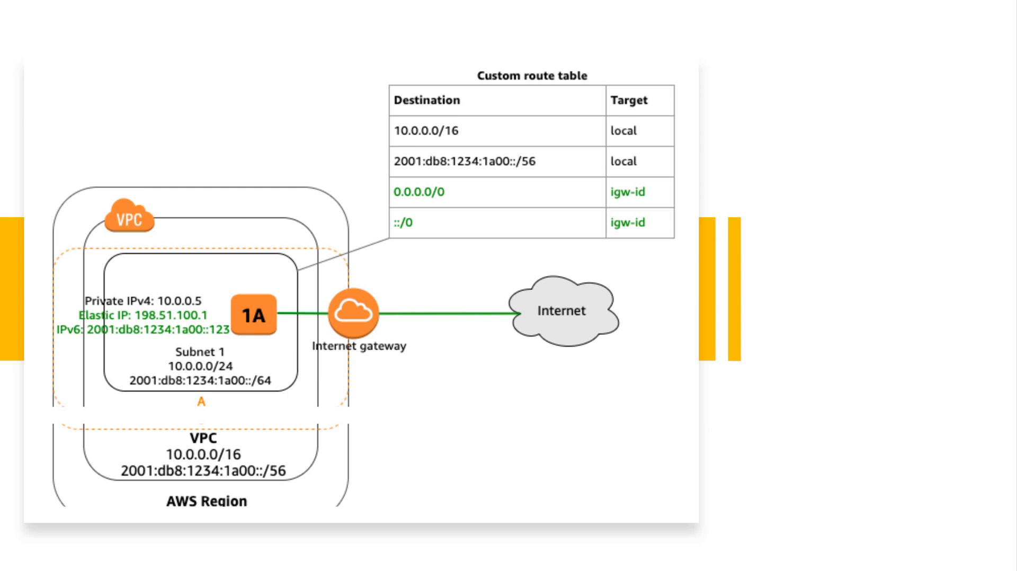
# - Switch to Windows PowerShell, change into the Downloads\keypairs folder and list its files with dir
pyautogui.hotkey('alt', 'Tab')
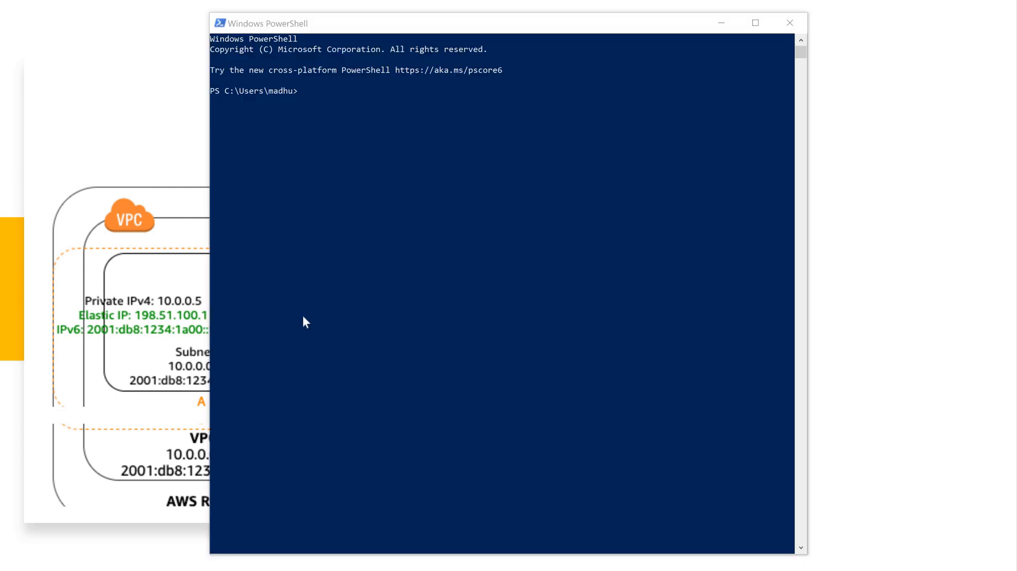
pyautogui.click(298, 92)
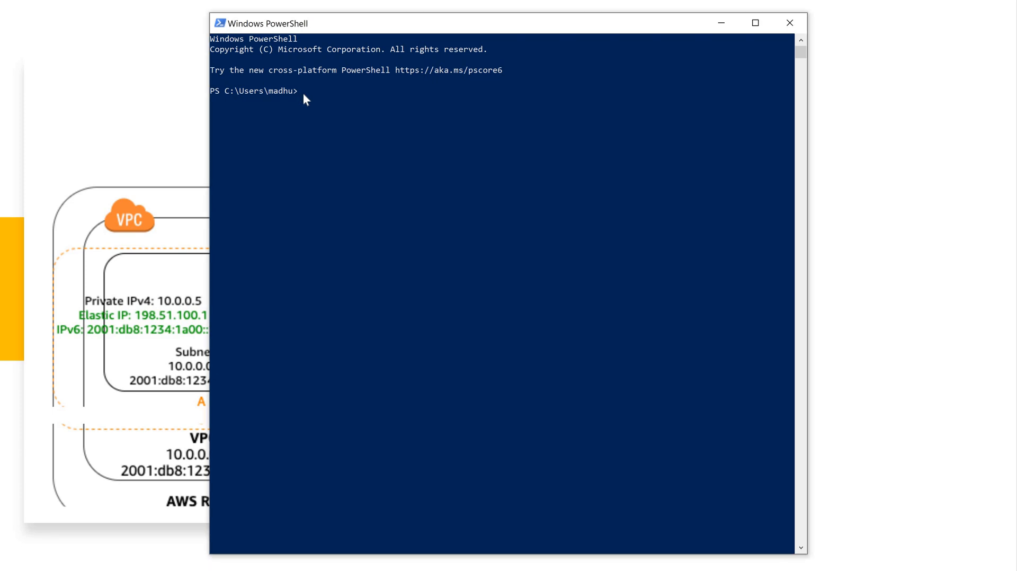
pyautogui.write('cd downl')
pyautogui.press('Tab')
pyautogui.press('Return')
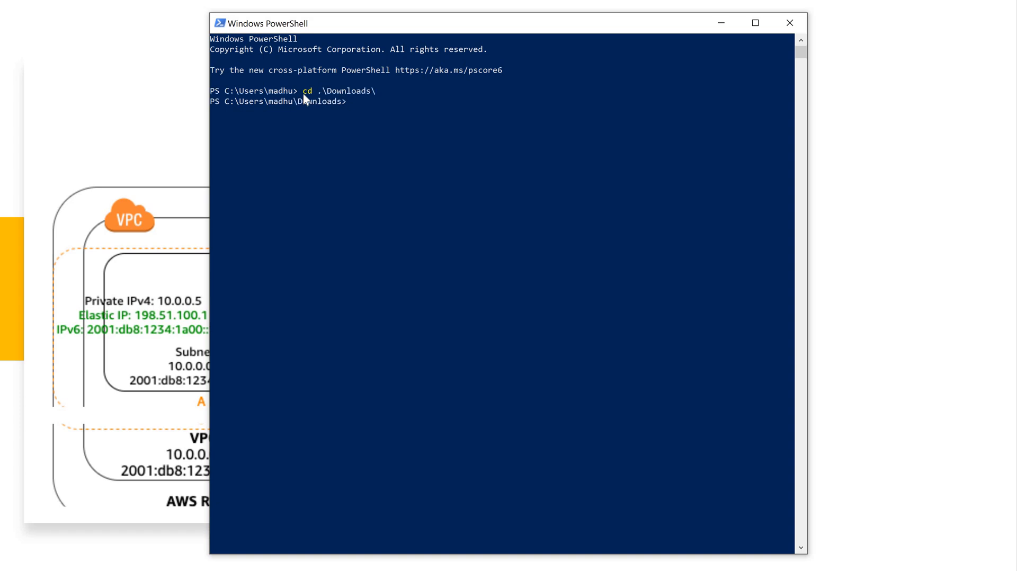
pyautogui.write('cd .\\ke')
pyautogui.write('y')
pyautogui.press('Tab')
pyautogui.press('Return')
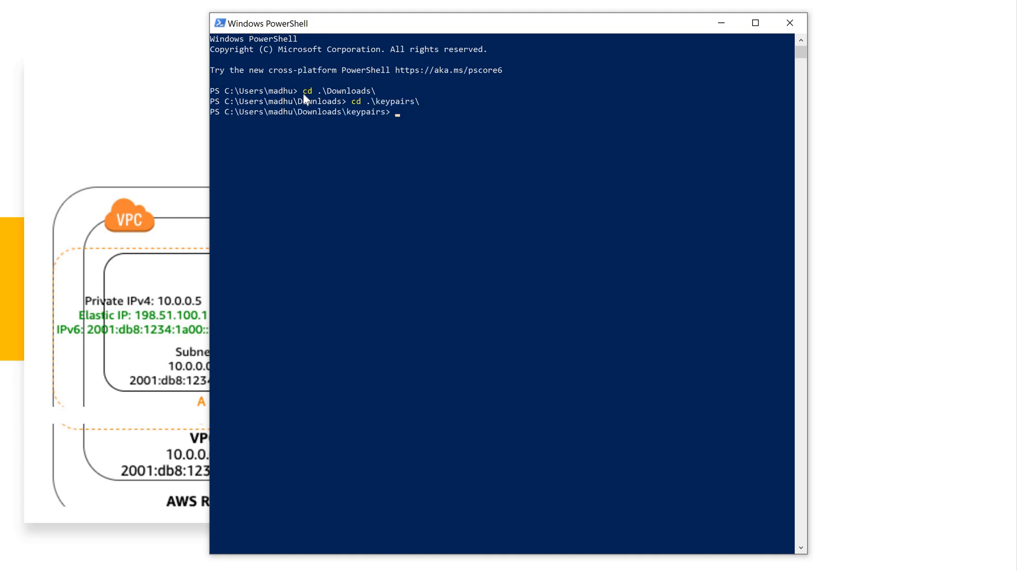
pyautogui.write('dir')
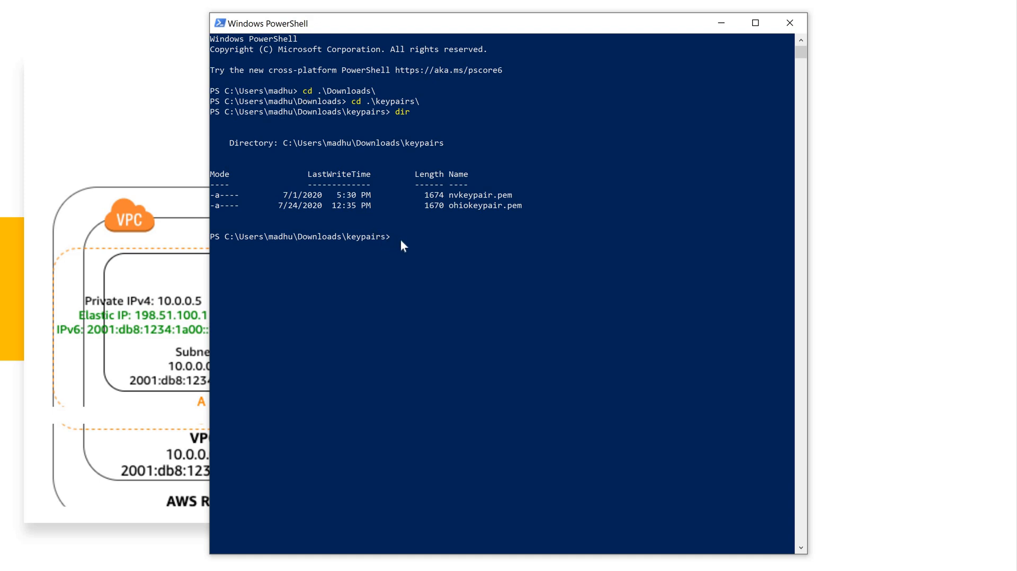
pyautogui.hotkey('ctrl', 'v')
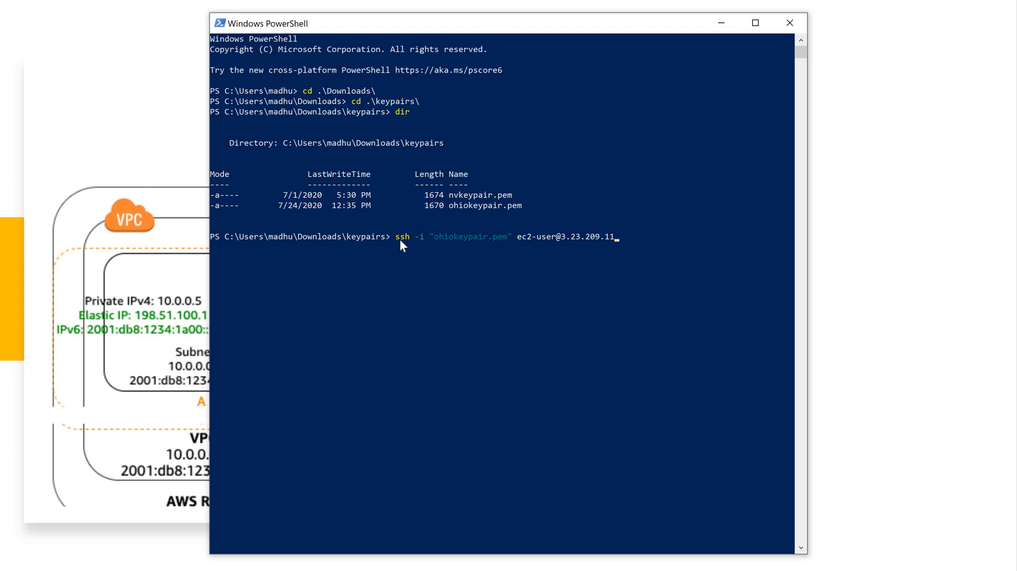
pyautogui.press('Return')
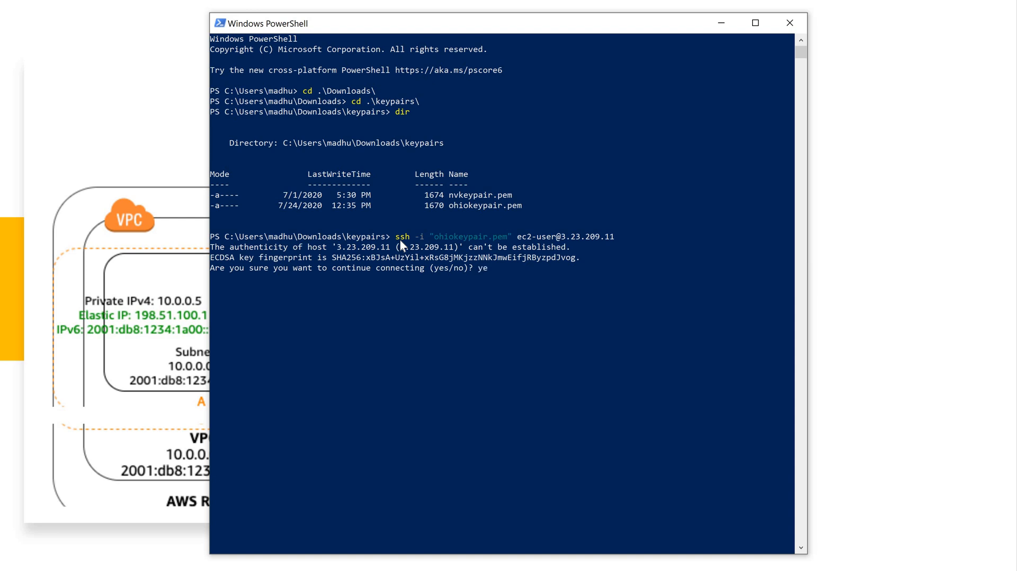
pyautogui.press('Return')
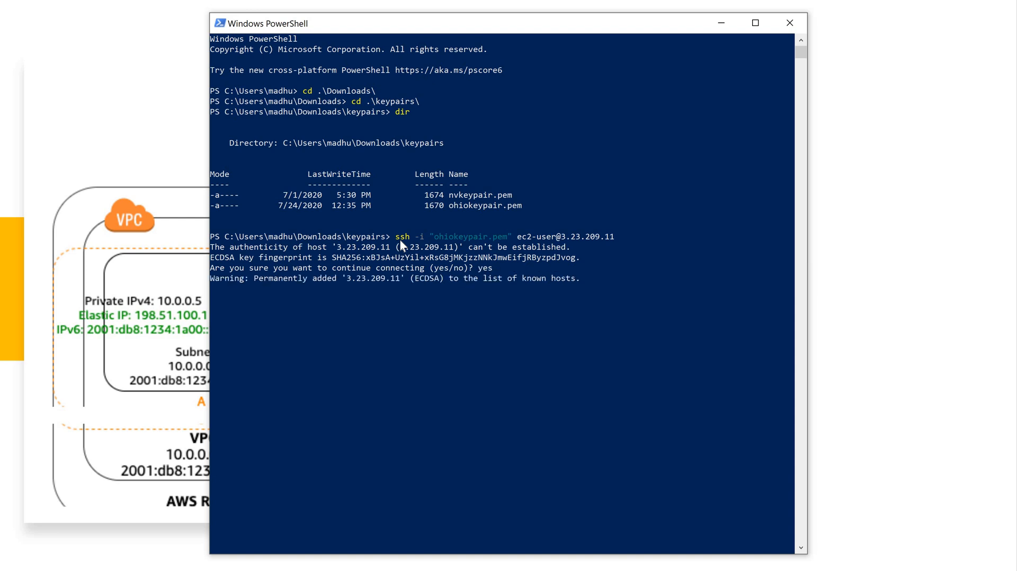